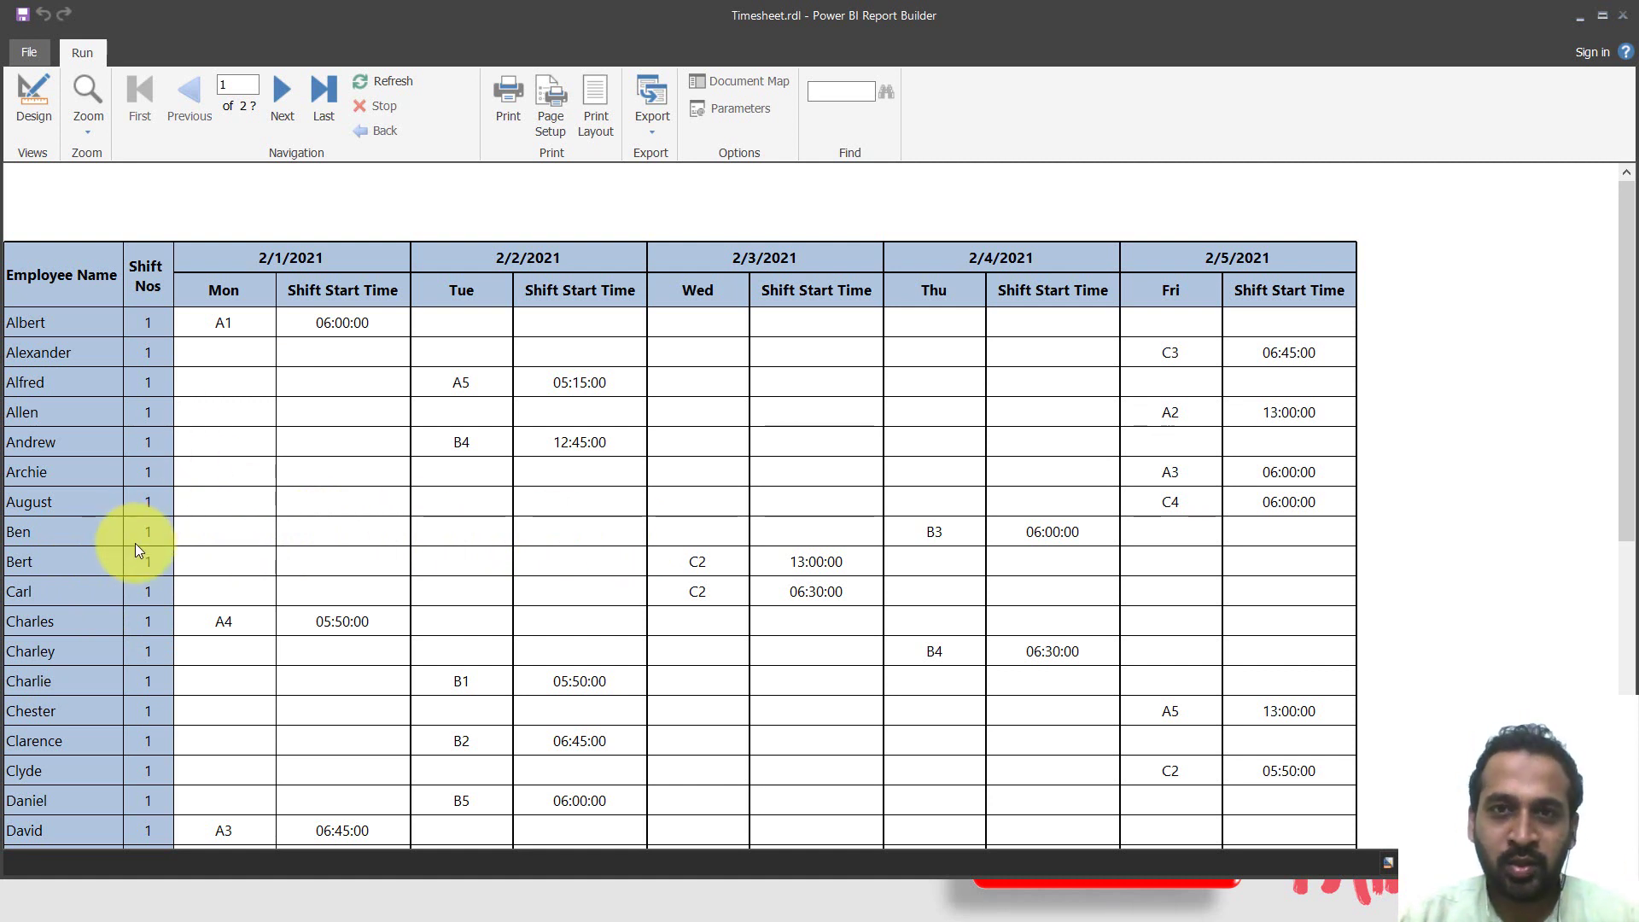
# Scroll down through the rendered timesheet matrix preview
pyautogui.scroll(-1, 465, 556)
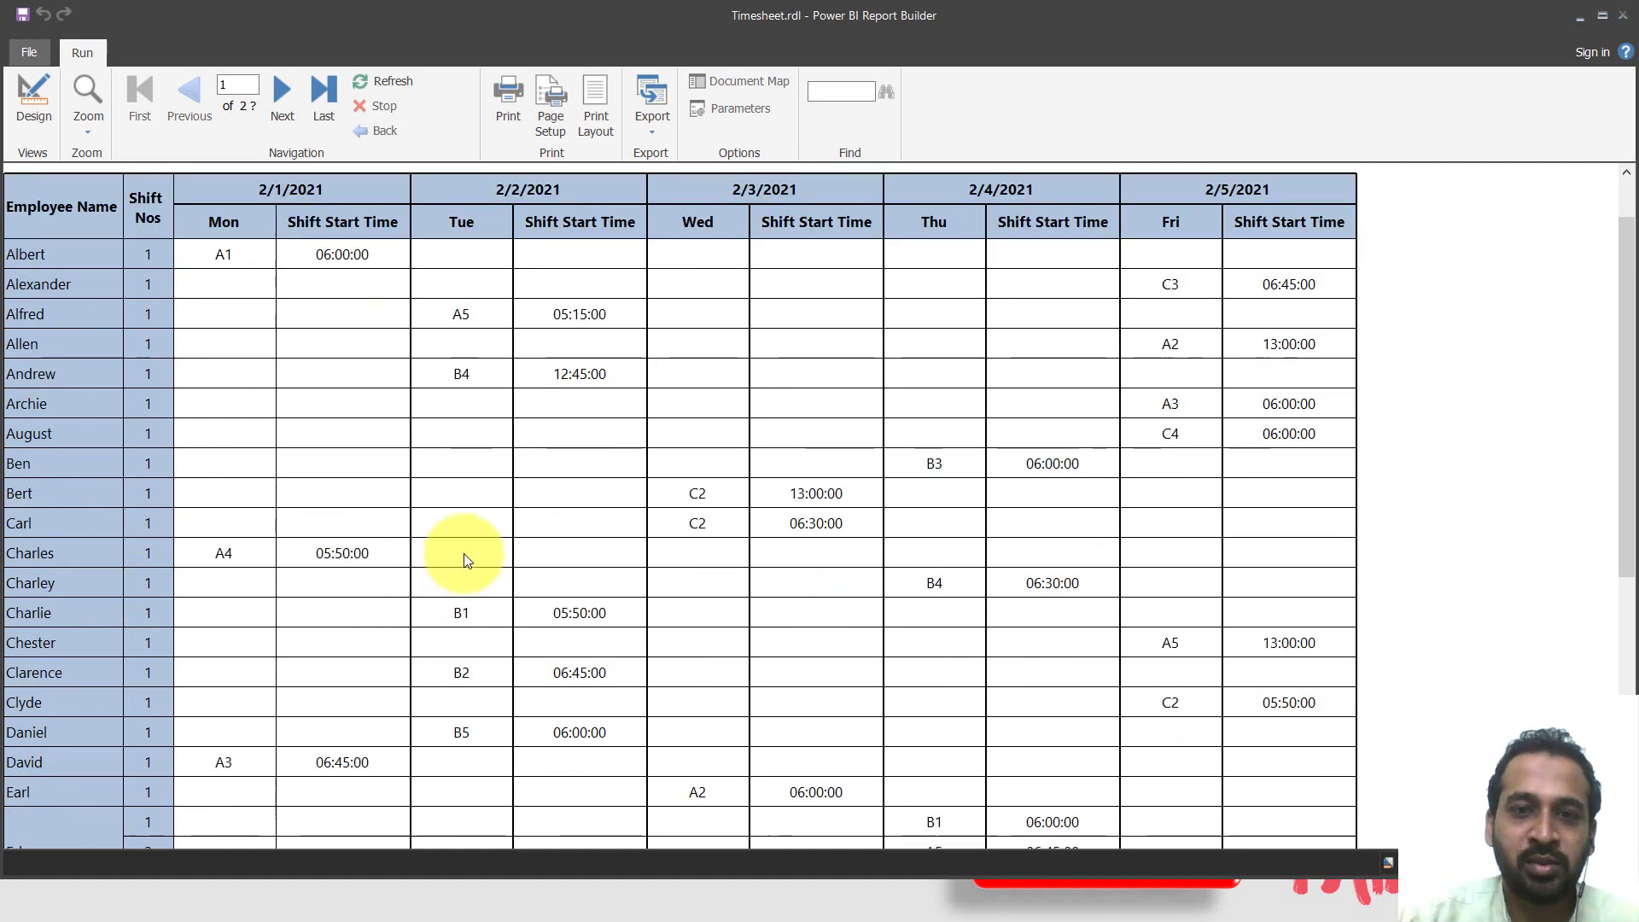
pyautogui.scroll(-2, 465, 556)
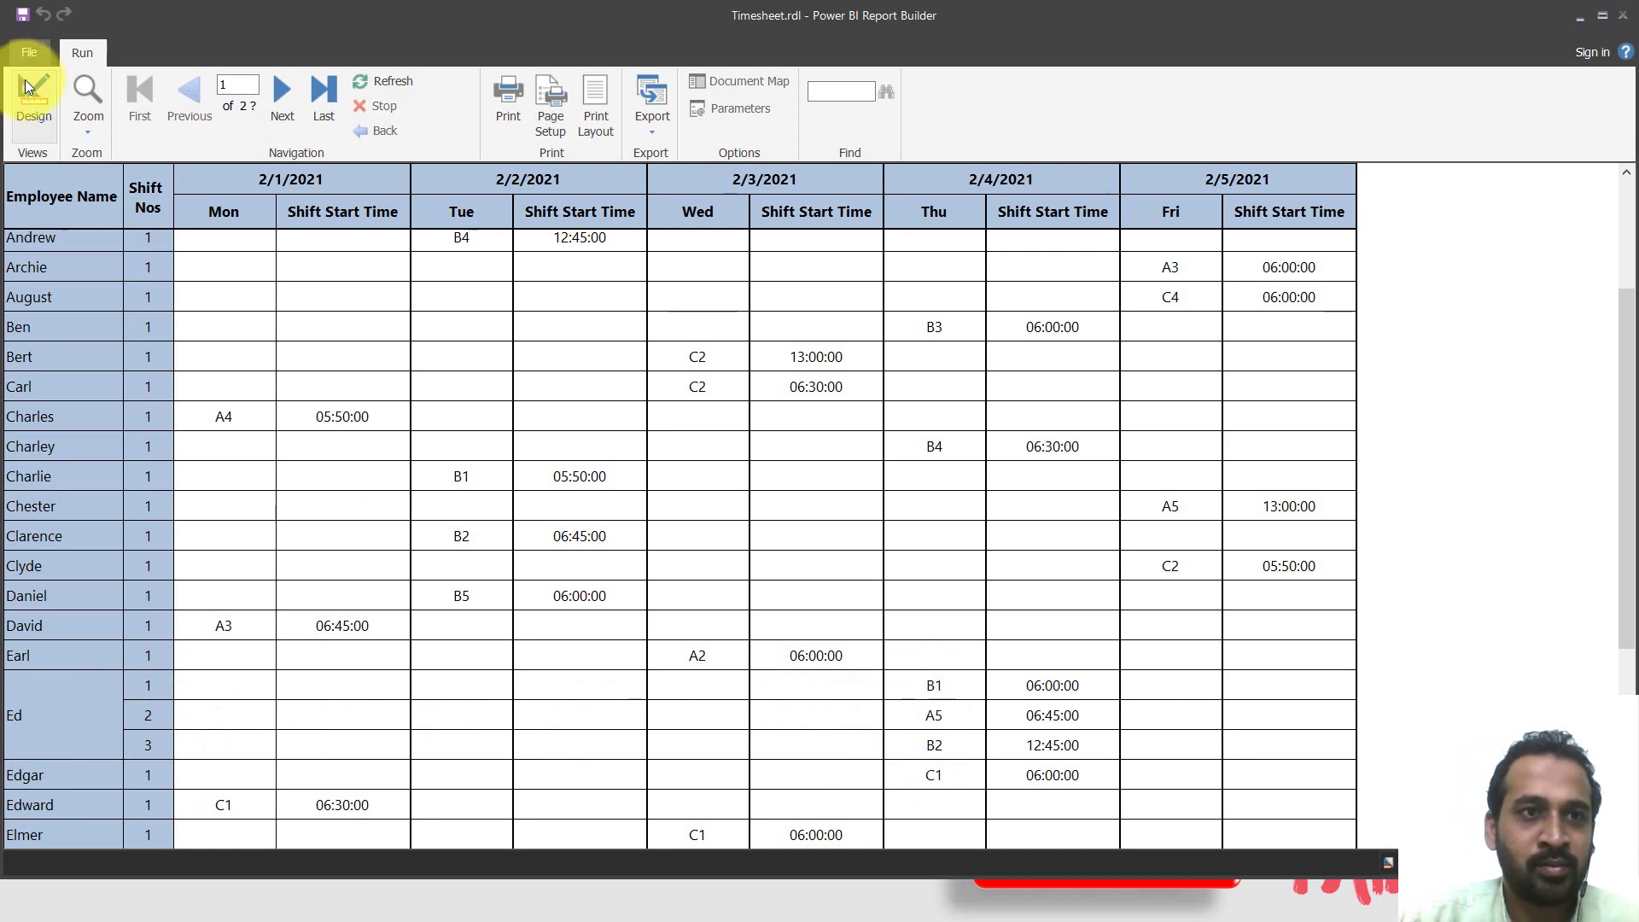
# In Design view, copy the timesheet matrix and place the pasted duplicate below the original
pyautogui.click(35, 104)
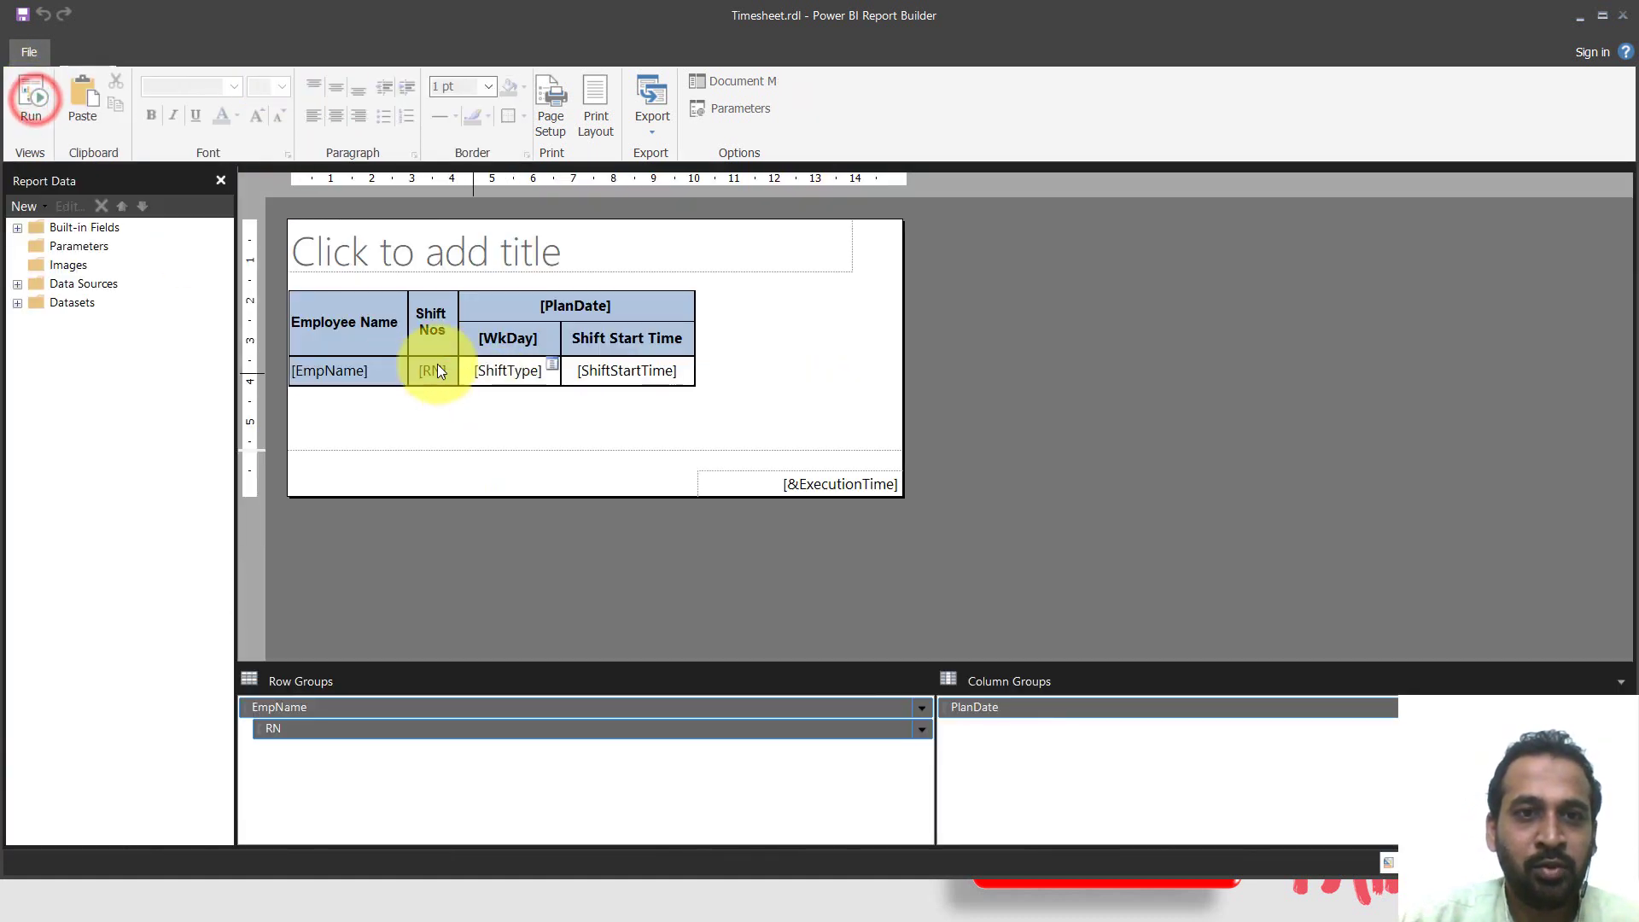
pyautogui.click(369, 316)
pyautogui.click(279, 276)
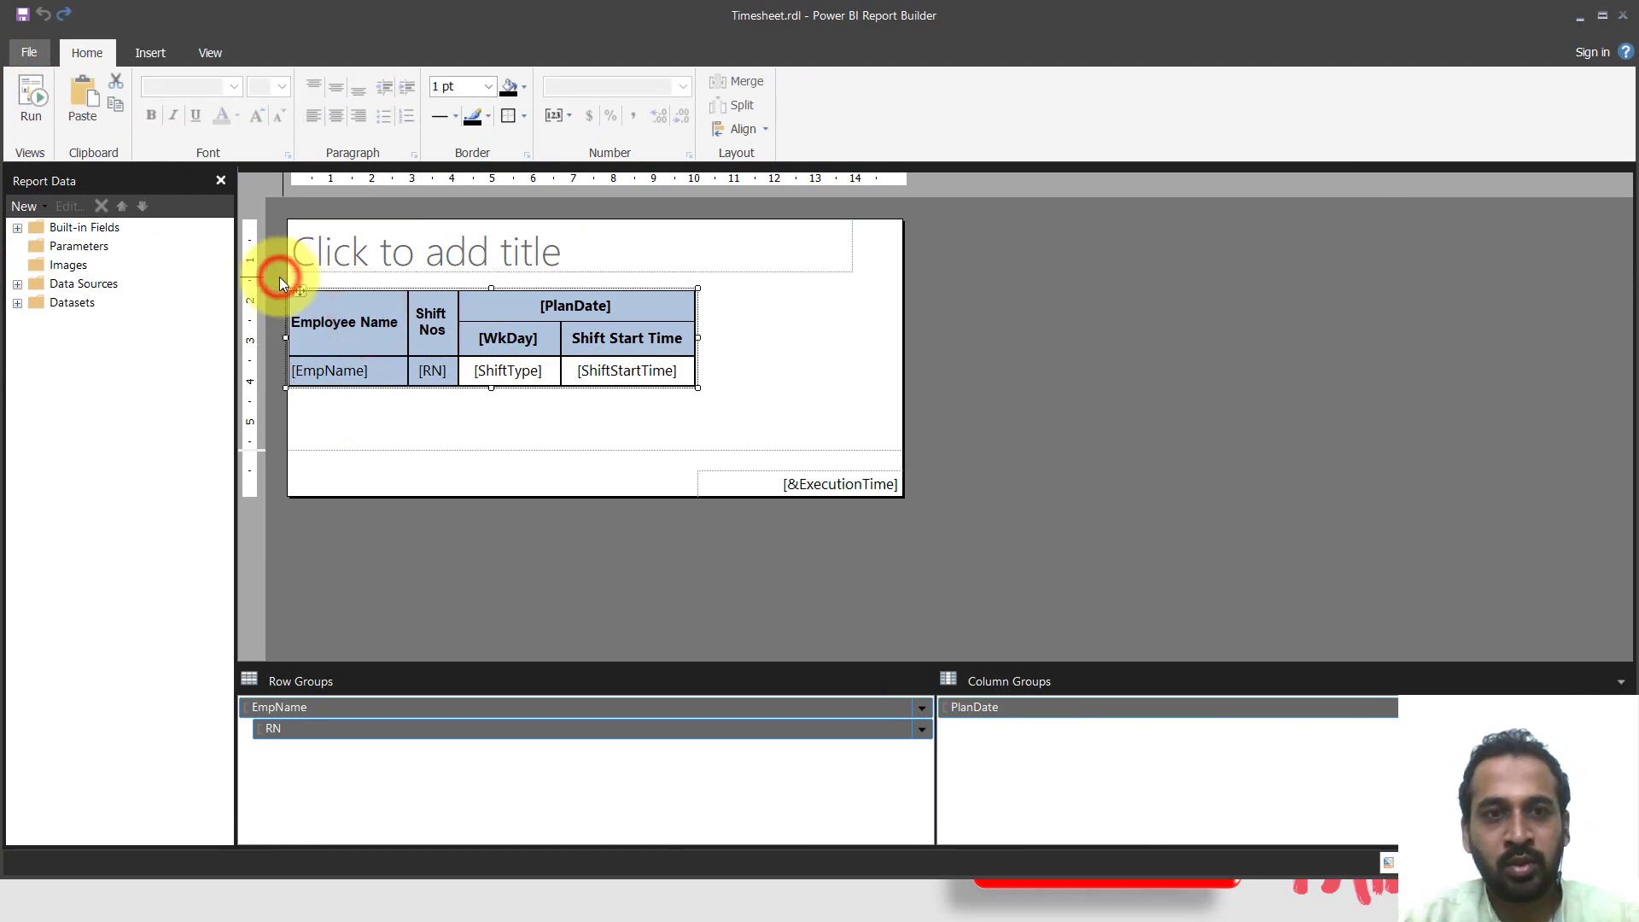
pyautogui.hotkey('ctrl', 'c')
pyautogui.hotkey('ctrl', 'v')
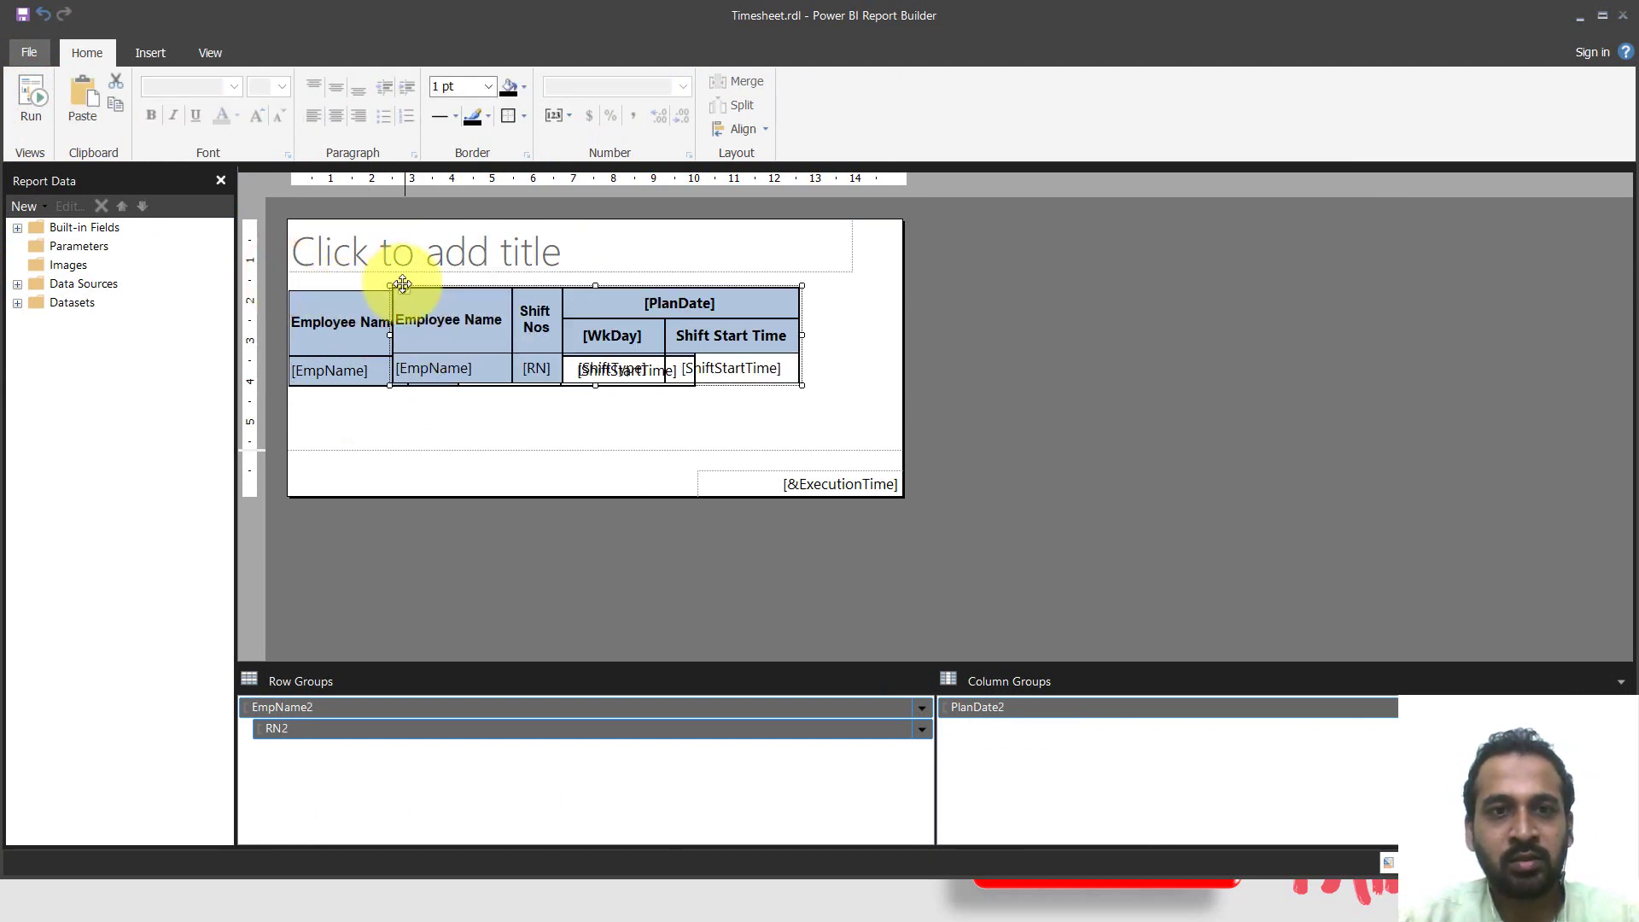
pyautogui.moveTo(404, 285); pyautogui.dragTo(294, 403)
# Add a Tablix filter on the top table: [EmpName] equals a single employee's name
pyautogui.click(316, 299)
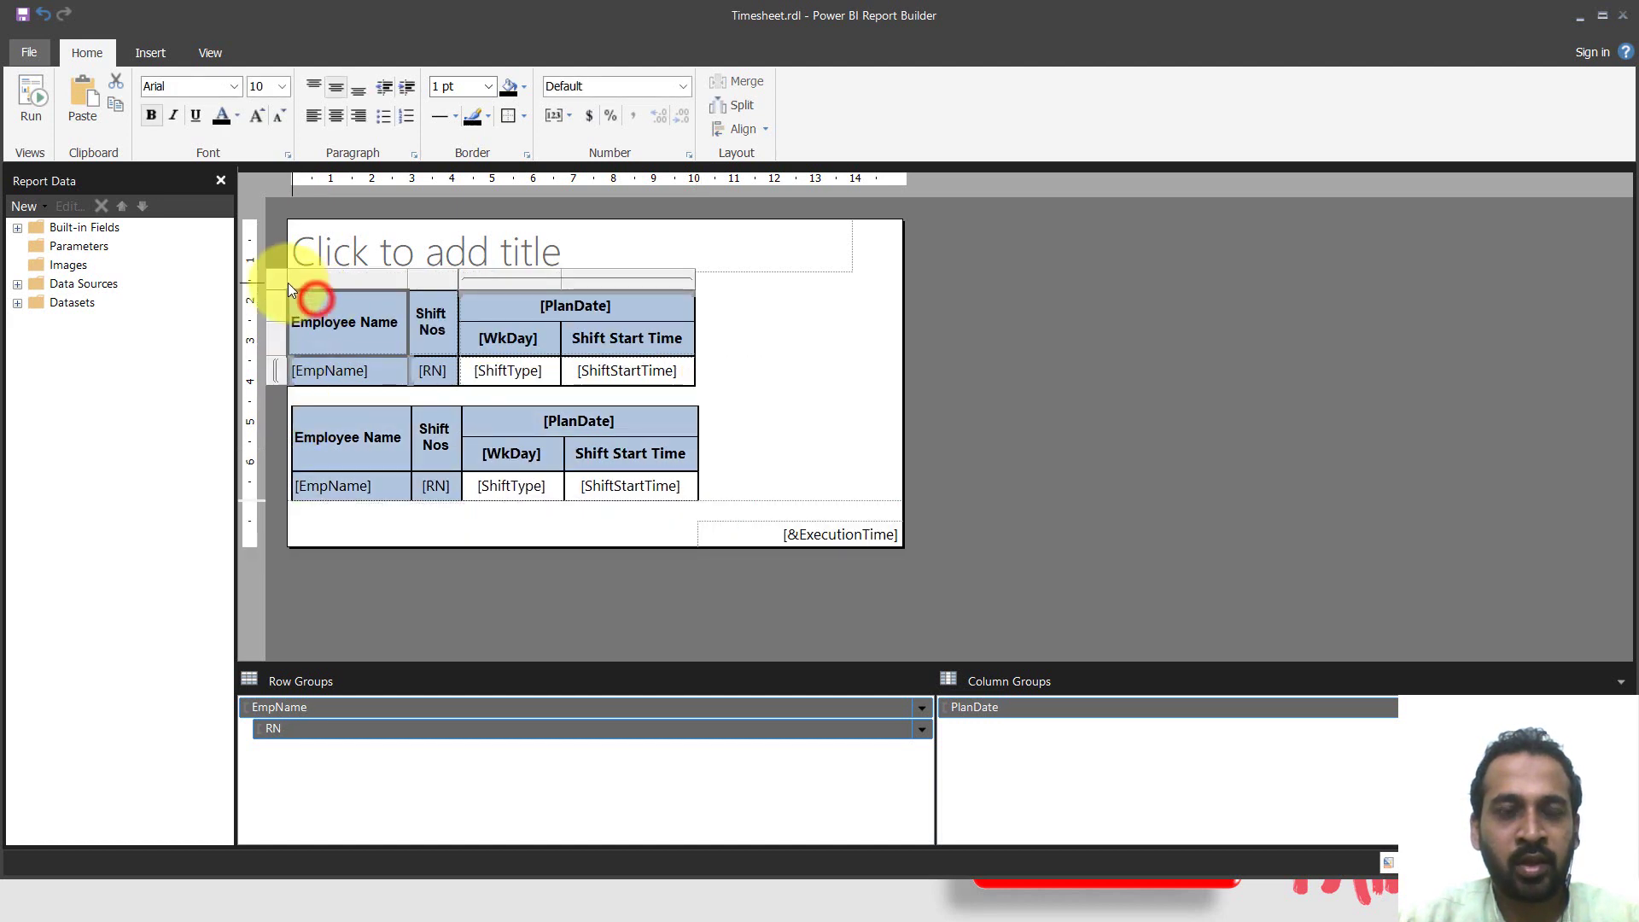
pyautogui.rightClick(280, 283)
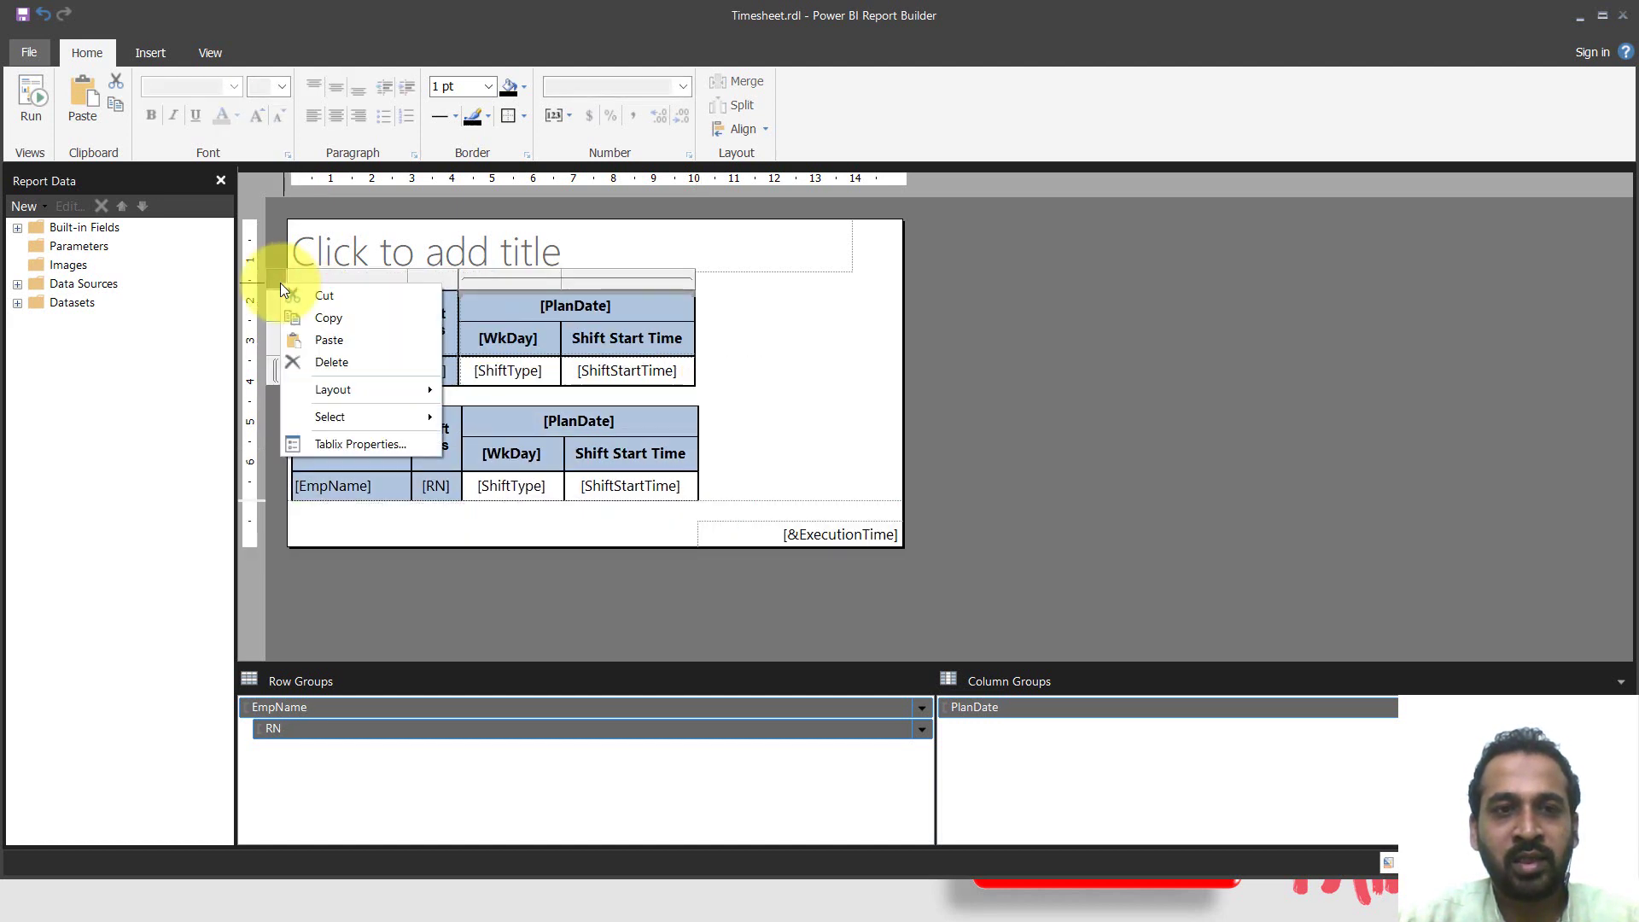
pyautogui.click(362, 442)
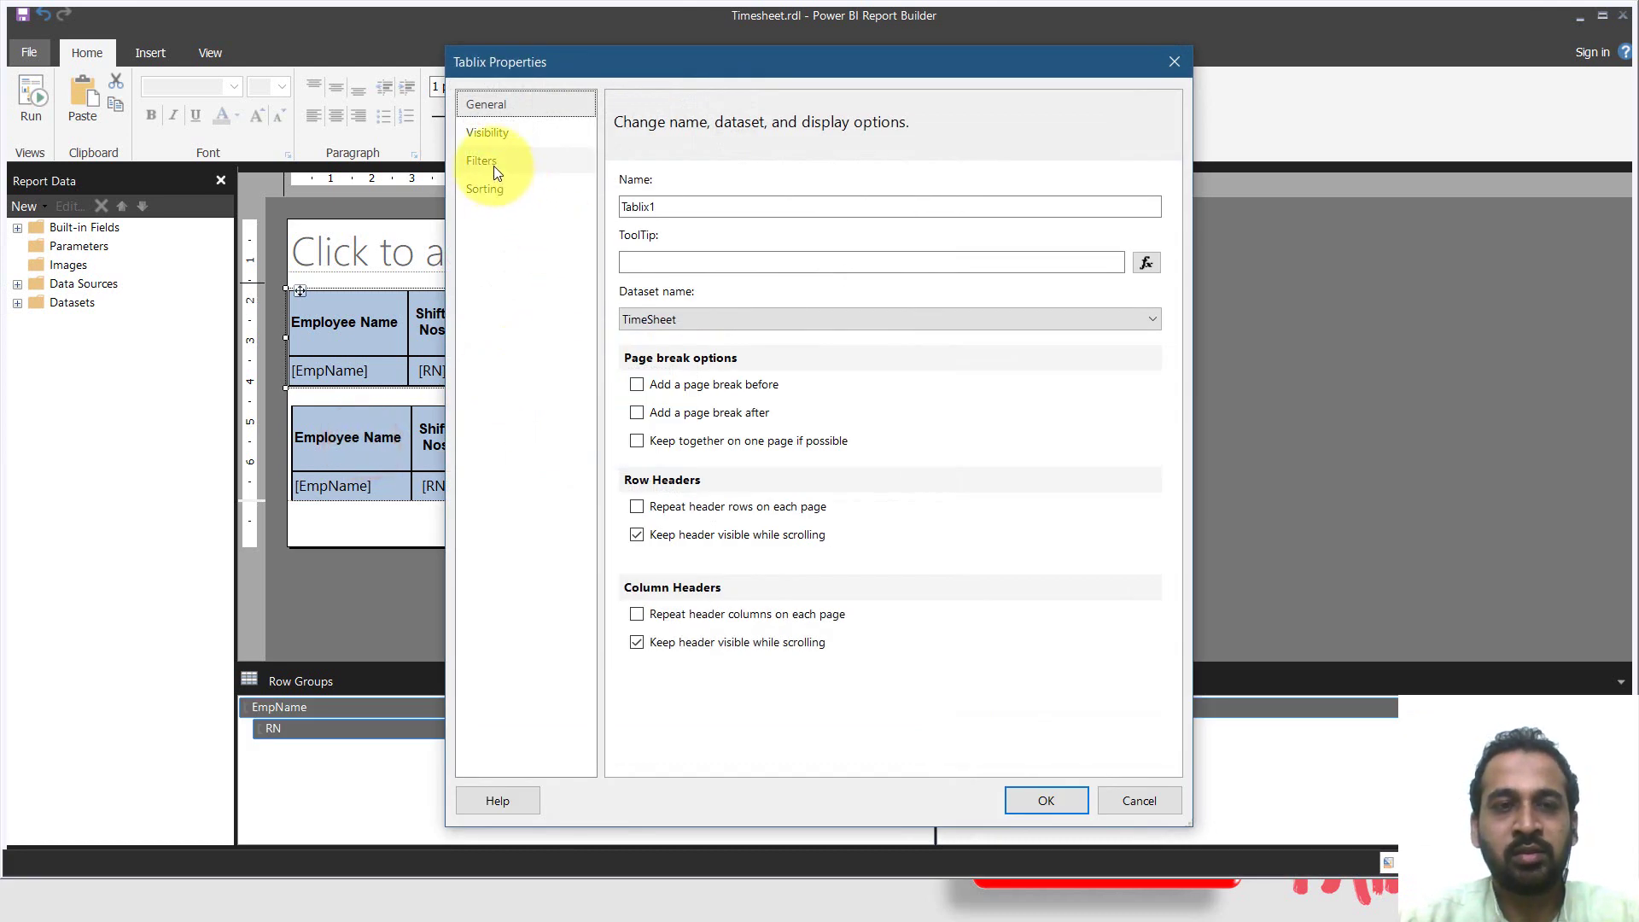
pyautogui.click(494, 165)
pyautogui.click(649, 208)
pyautogui.click(973, 254)
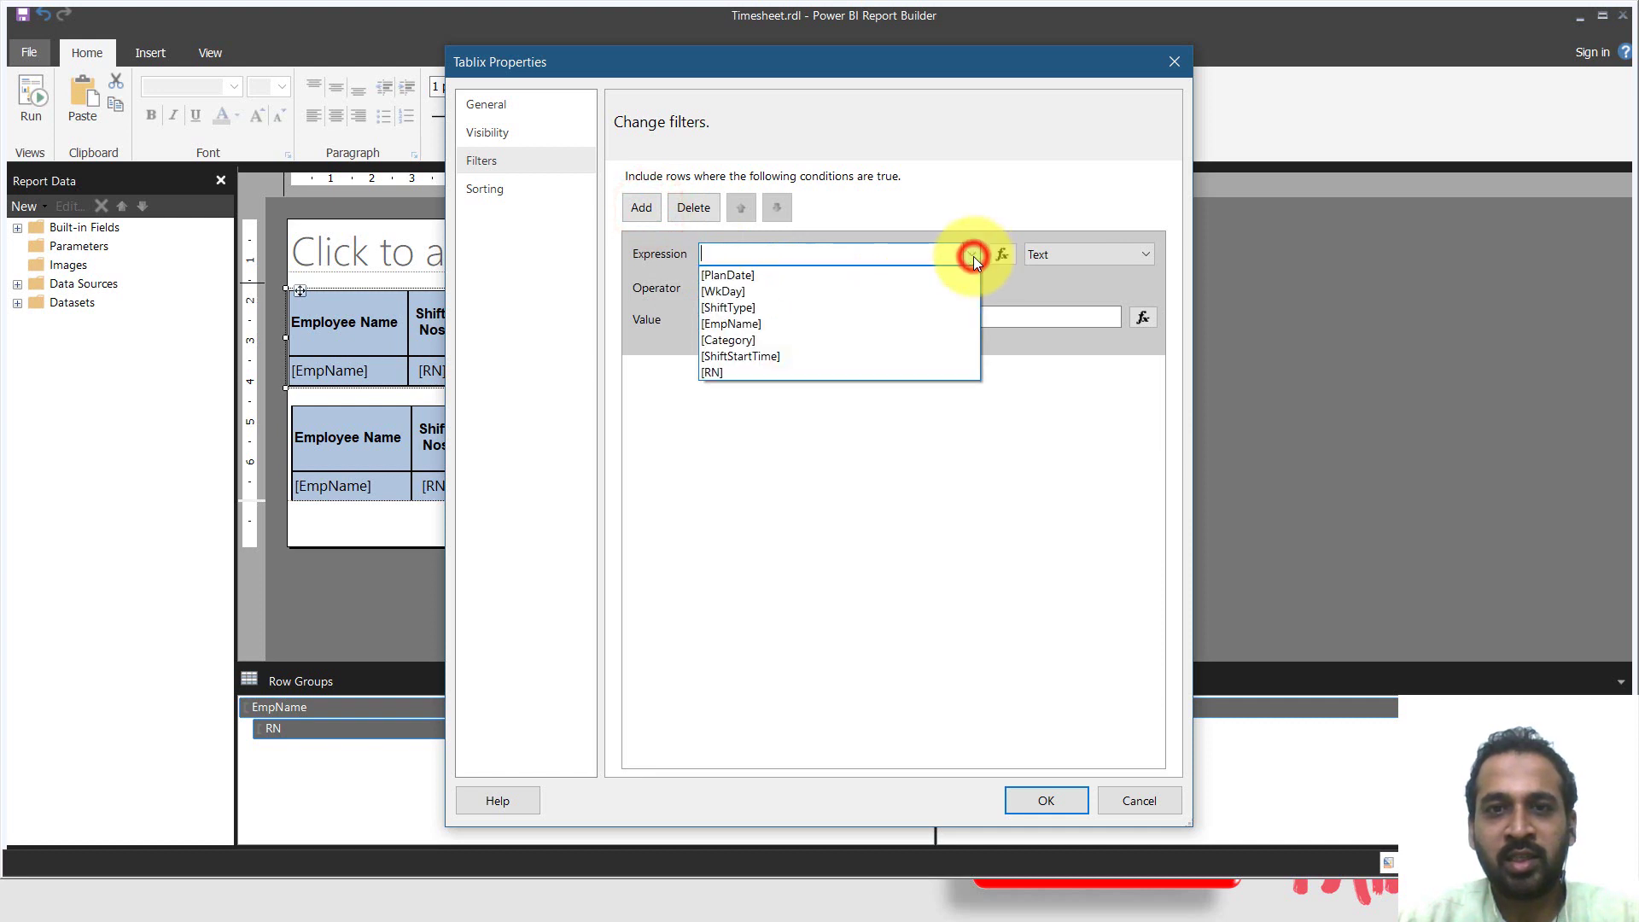
pyautogui.click(828, 325)
pyautogui.click(748, 316)
pyautogui.write('Ed')
pyautogui.click(1023, 797)
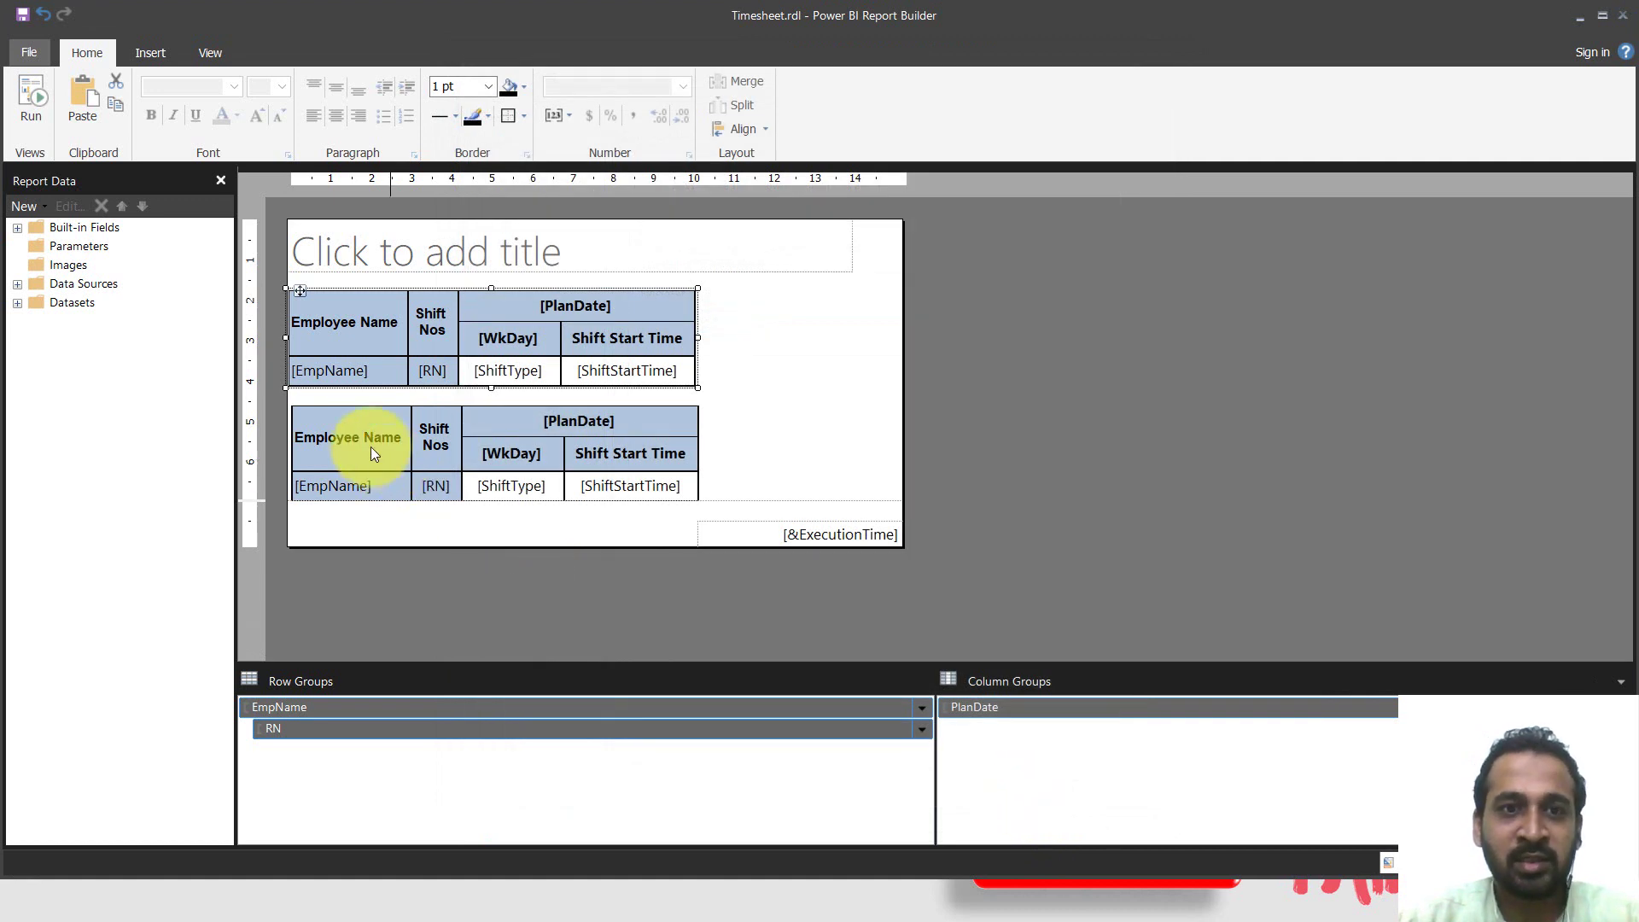
# Delete the lower duplicate table
pyautogui.click(314, 425)
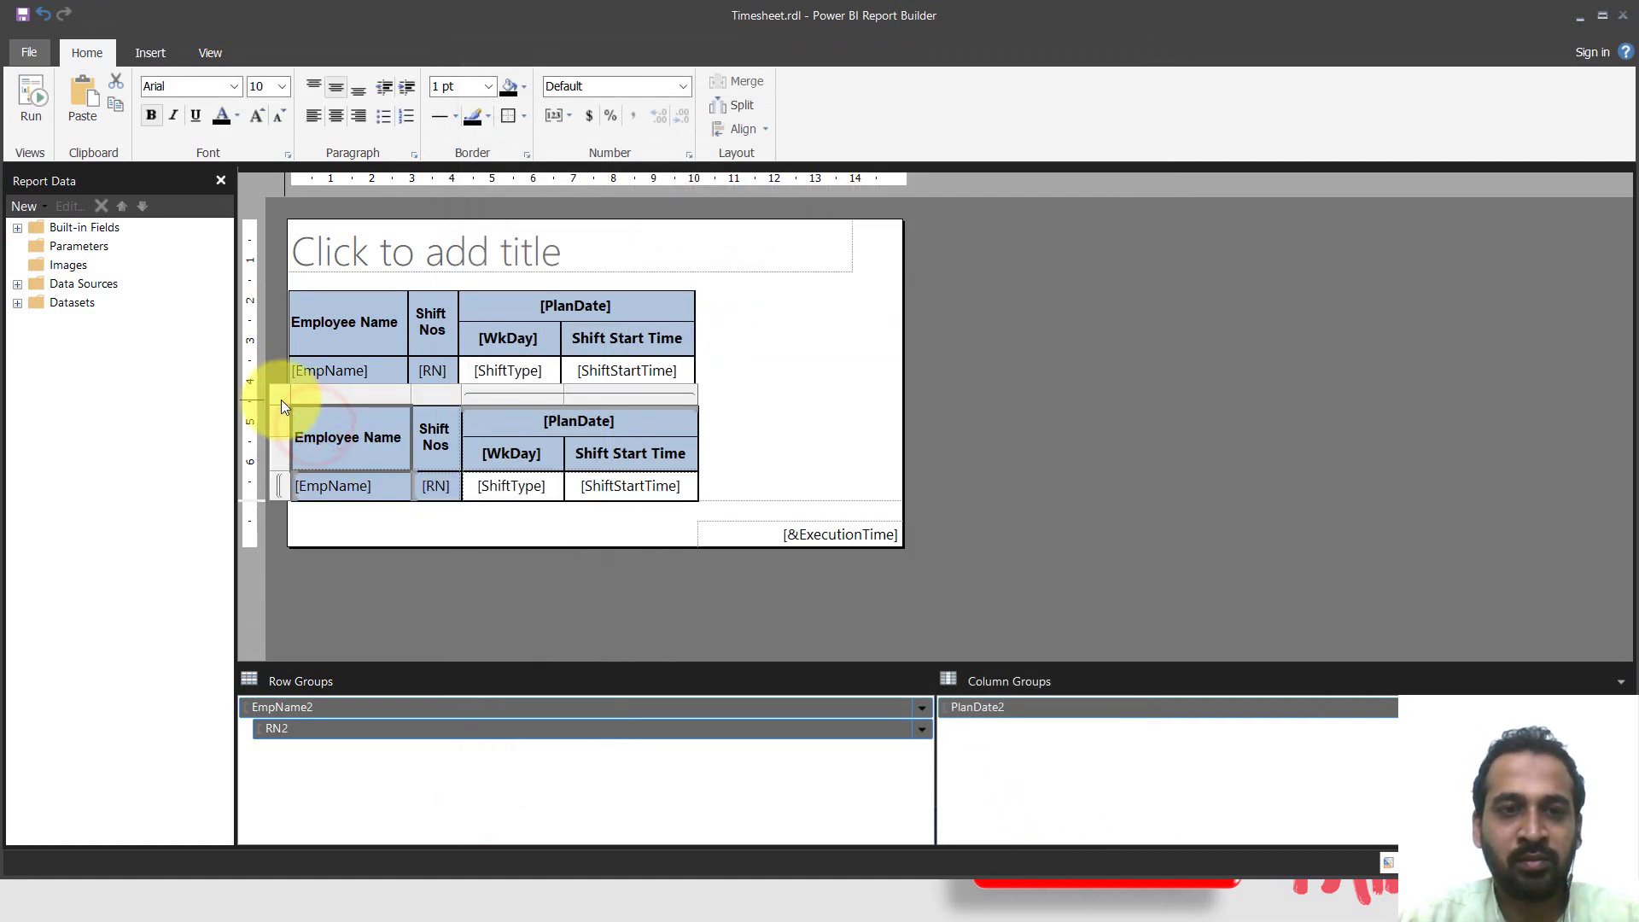
pyautogui.click(281, 400)
pyautogui.press('Delete')
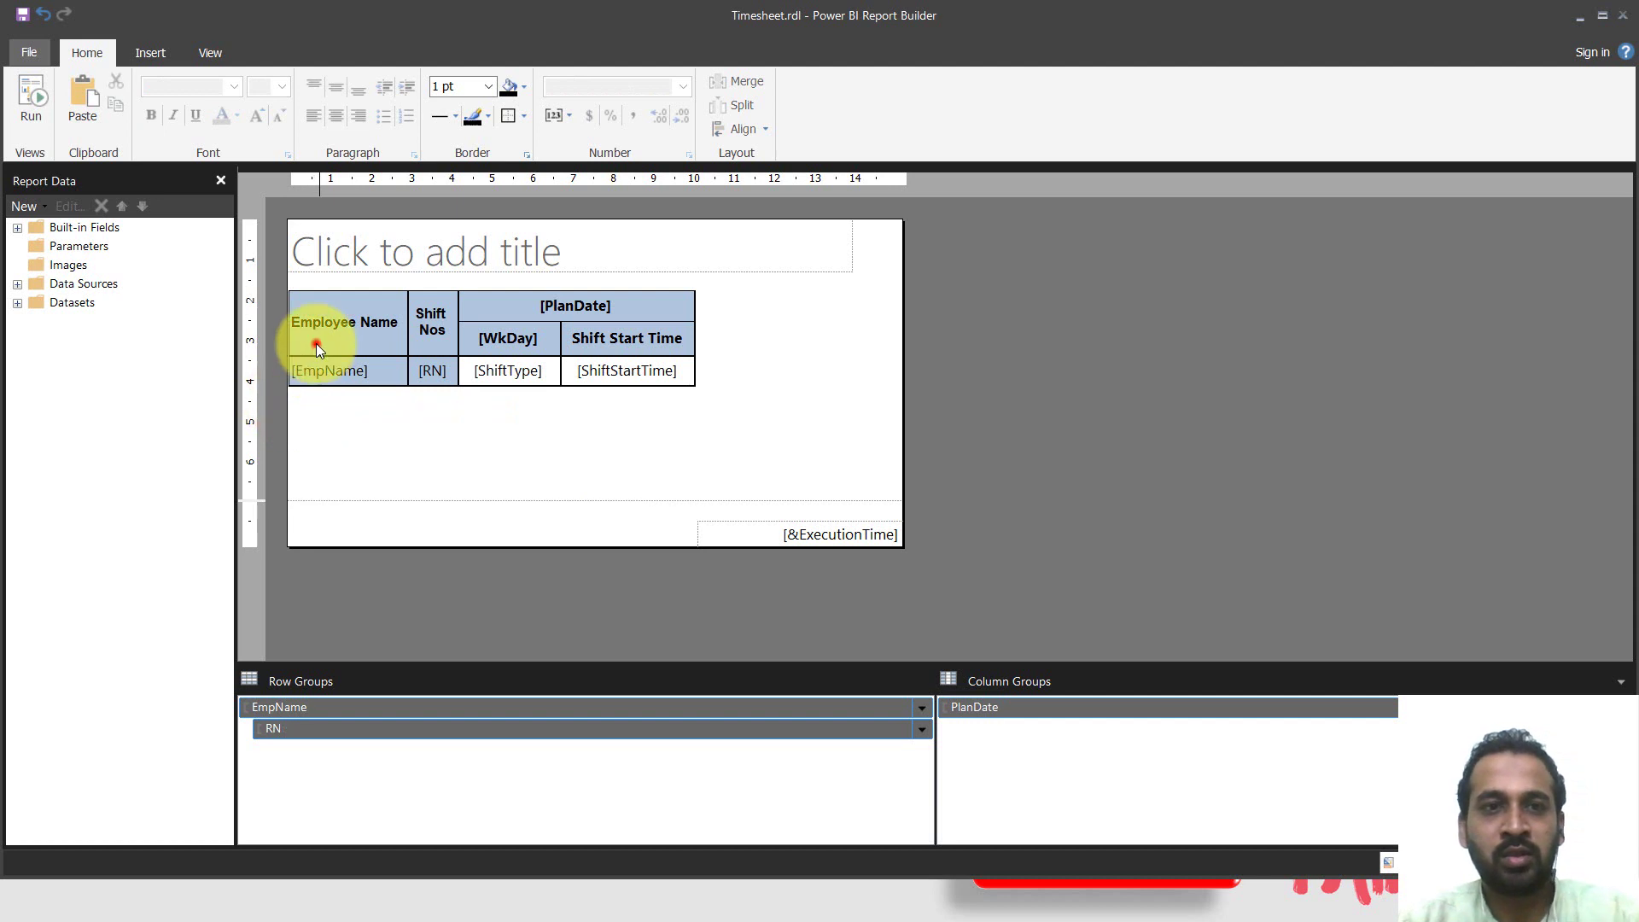
# Paste a copy of the filtered table below the first and run the report
pyautogui.click(316, 343)
pyautogui.click(276, 282)
pyautogui.hotkey('ctrl', 'v')
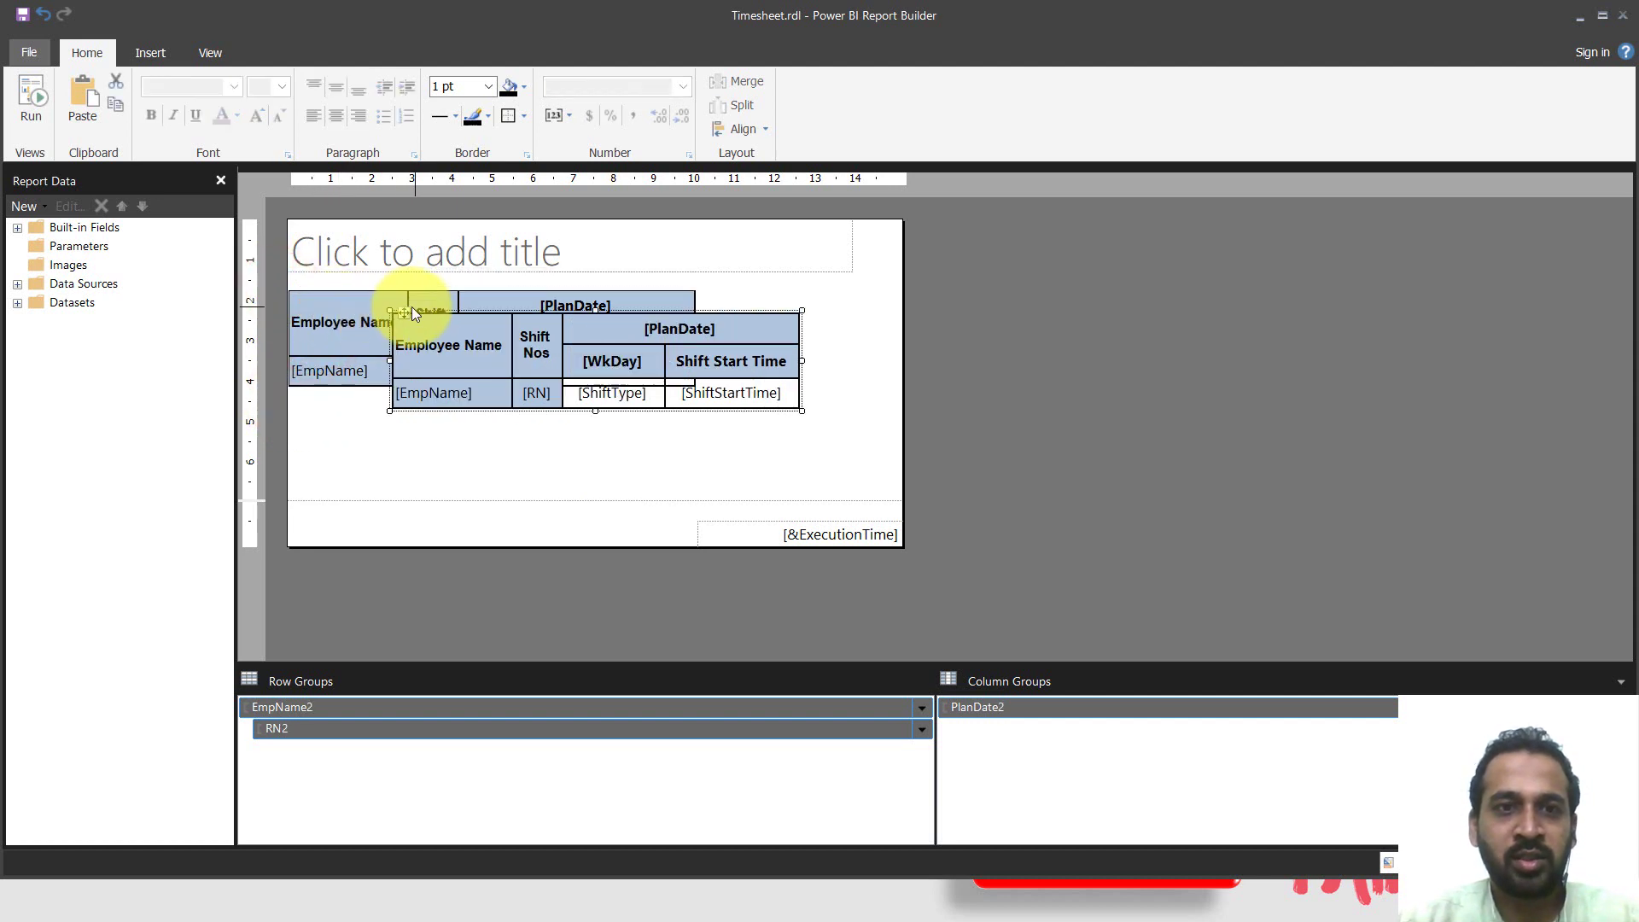
pyautogui.moveTo(402, 314); pyautogui.dragTo(302, 418)
pyautogui.click(25, 100)
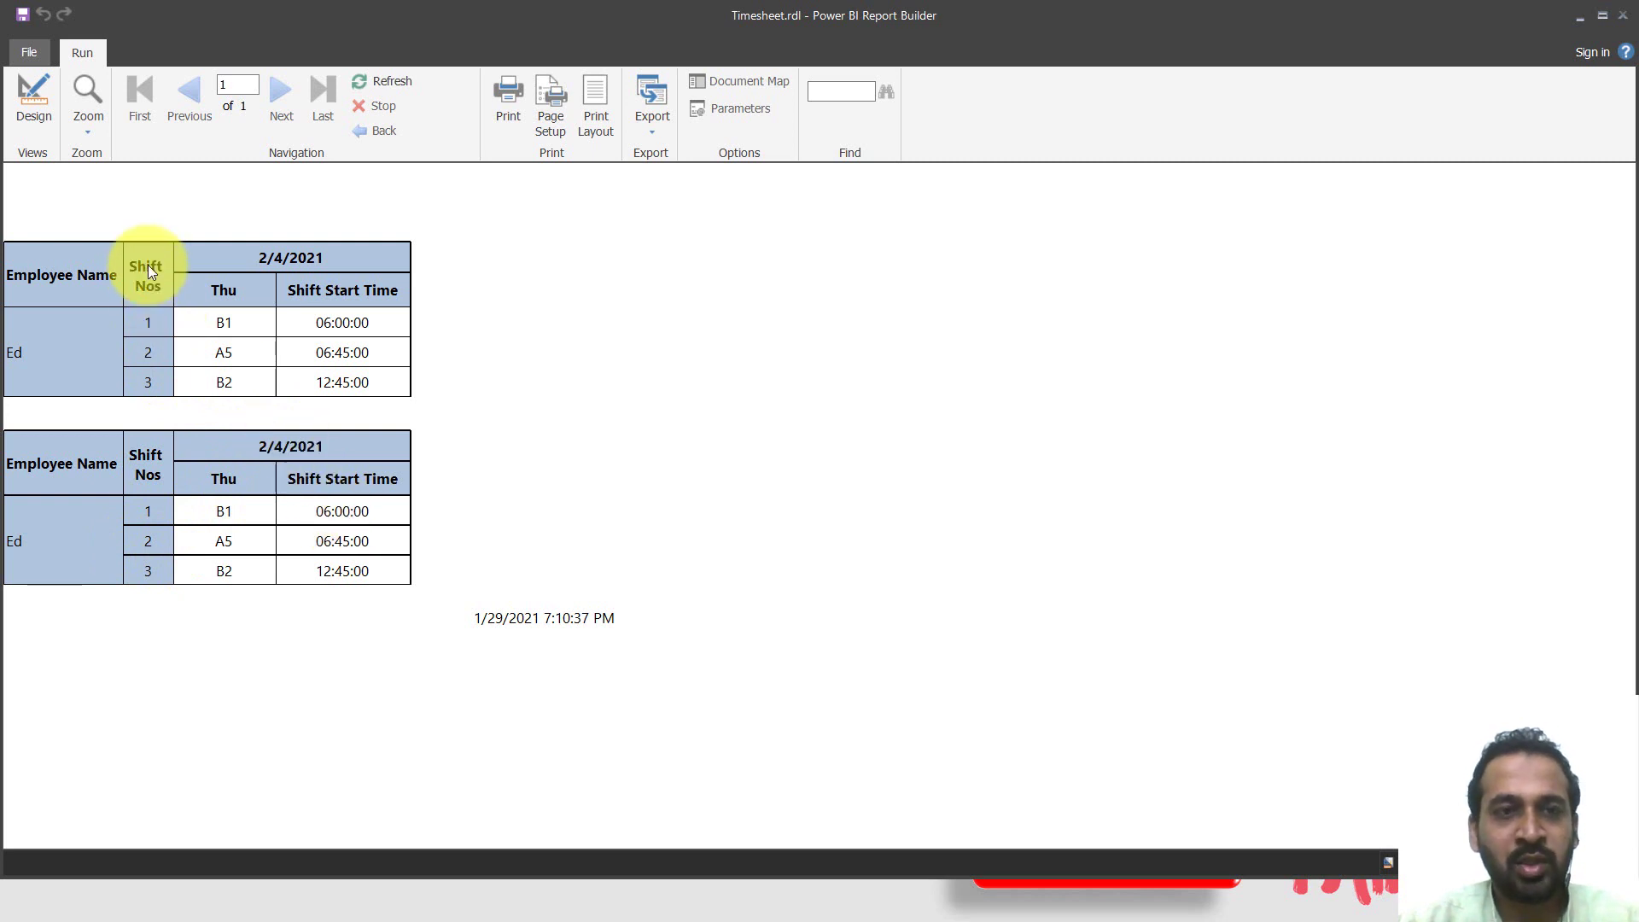
# Delete the upper table's Shift Nos column with its associated groups, then preview the report
pyautogui.click(50, 103)
pyautogui.click(437, 333)
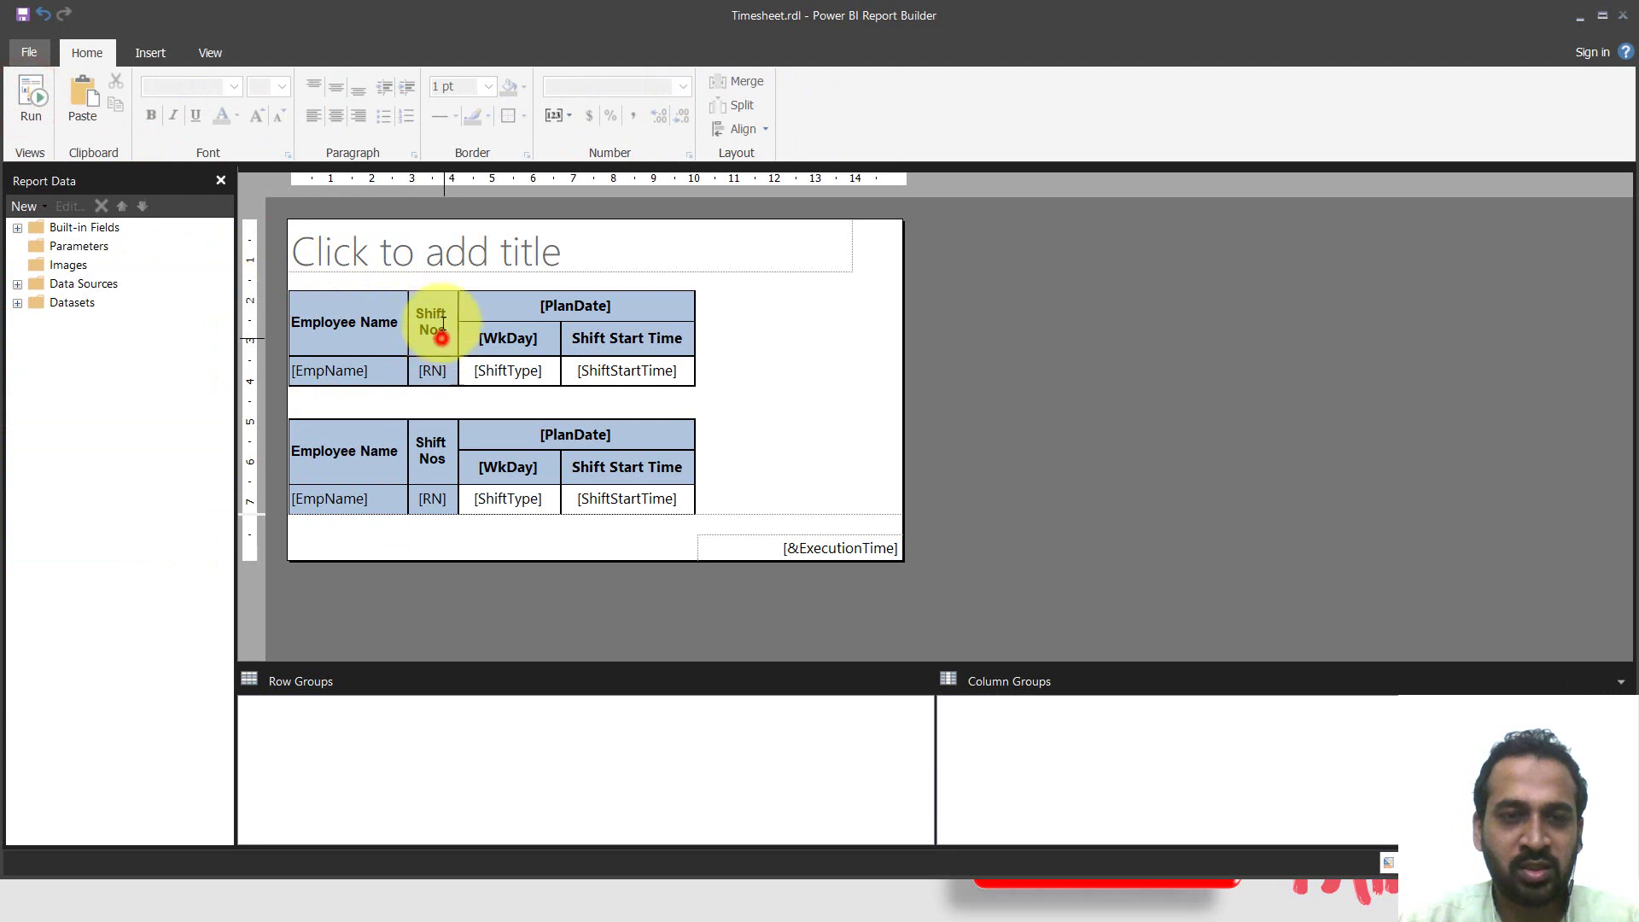
pyautogui.rightClick(433, 277)
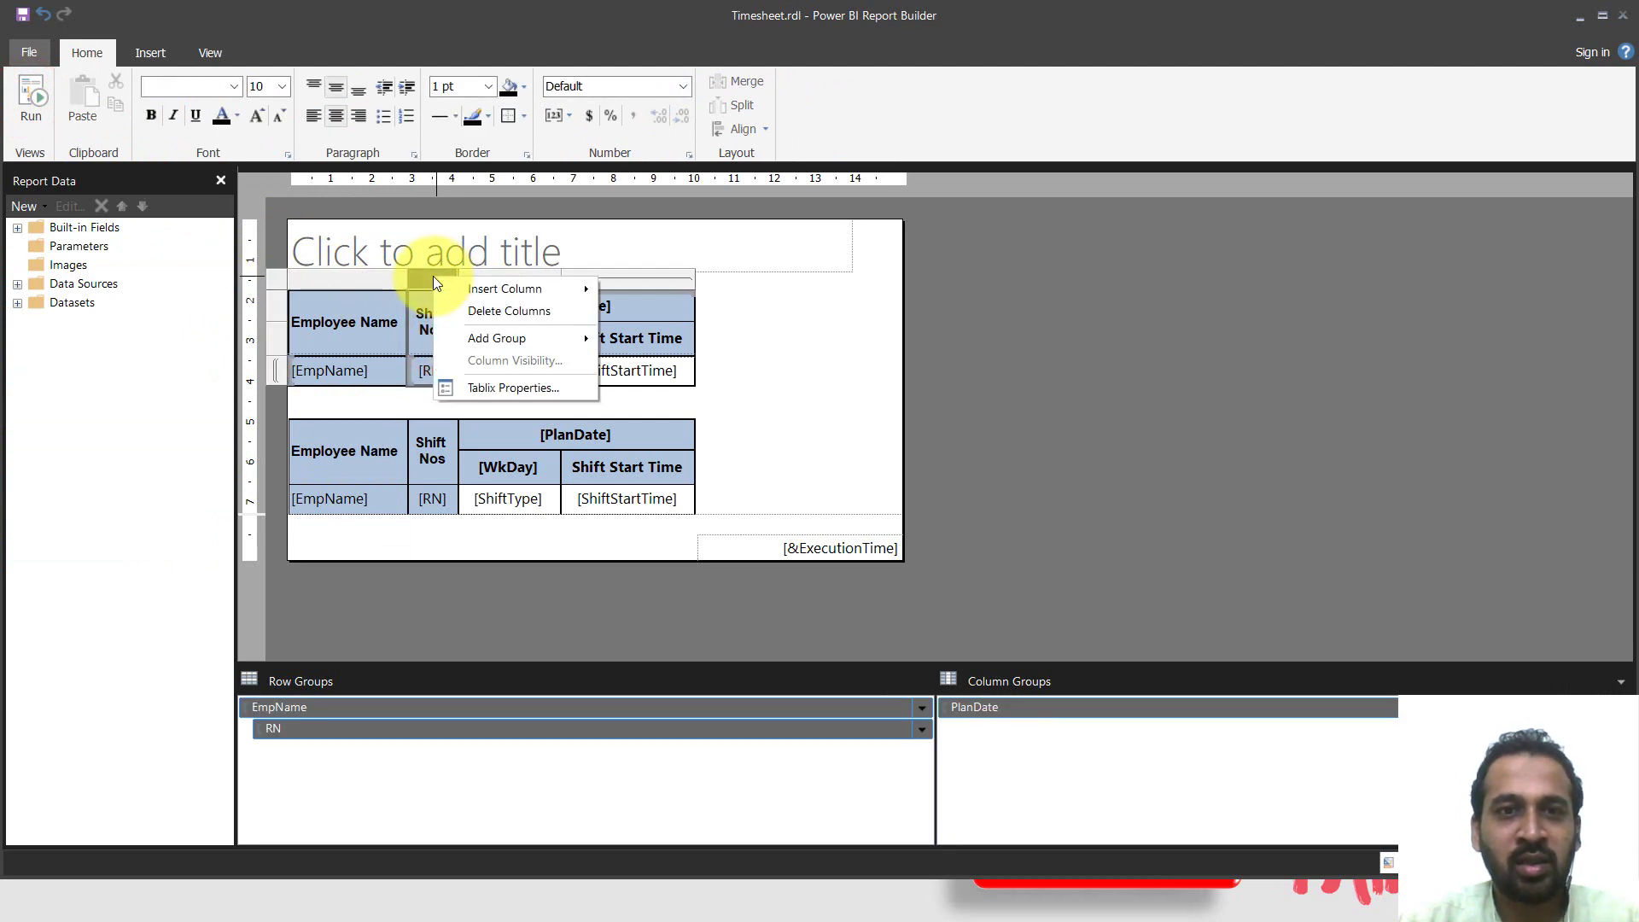
pyautogui.click(500, 314)
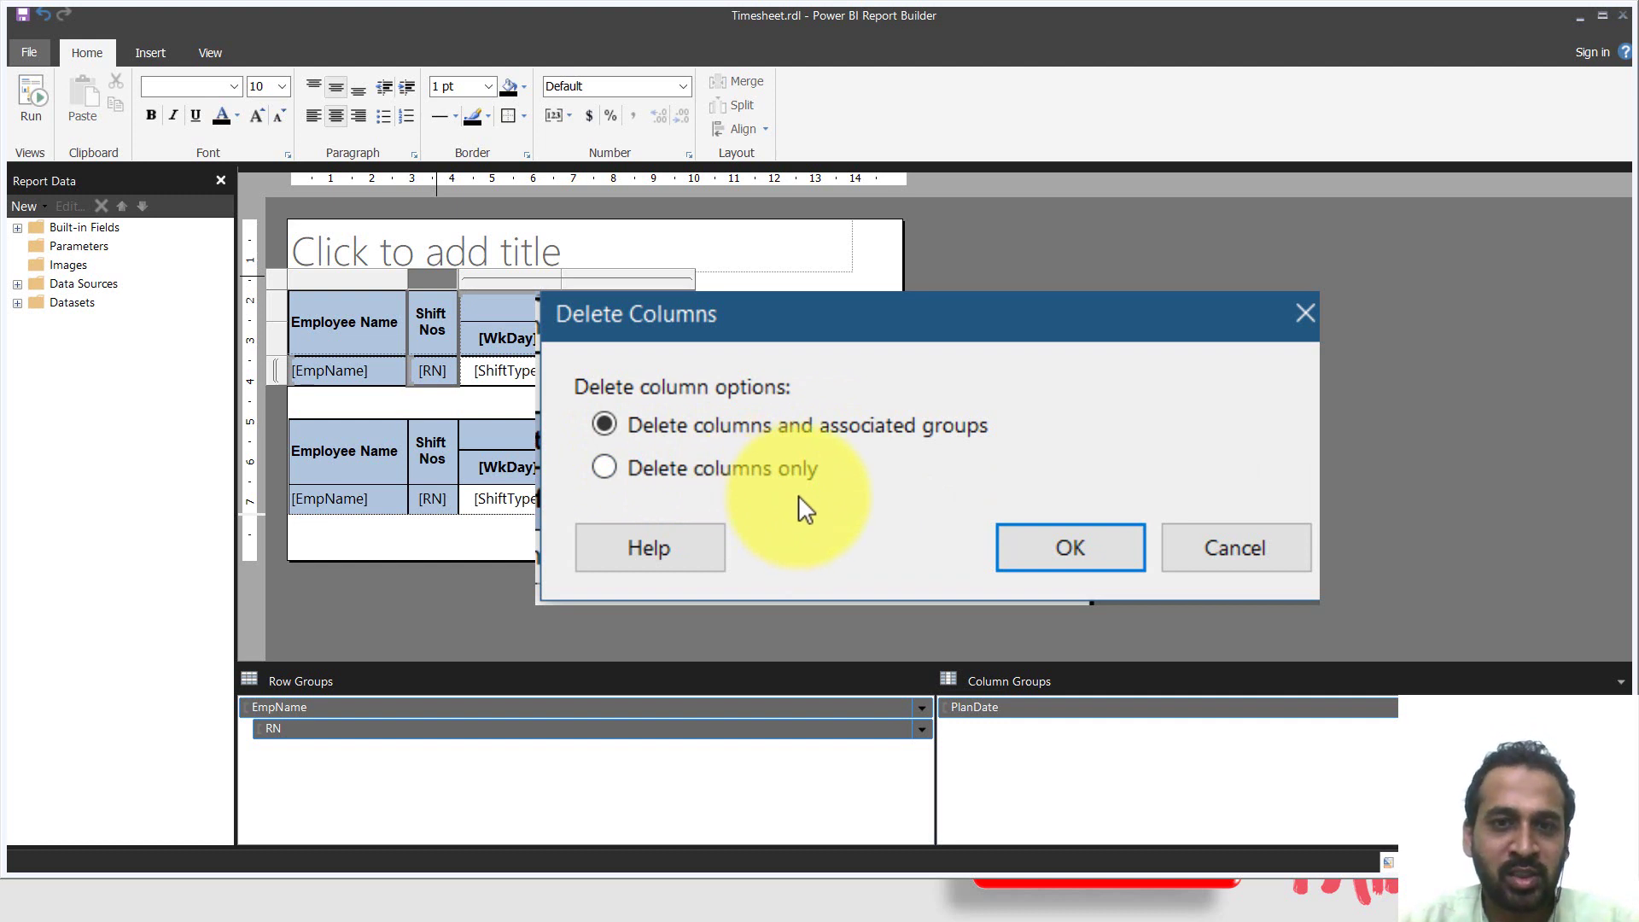
pyautogui.click(1088, 546)
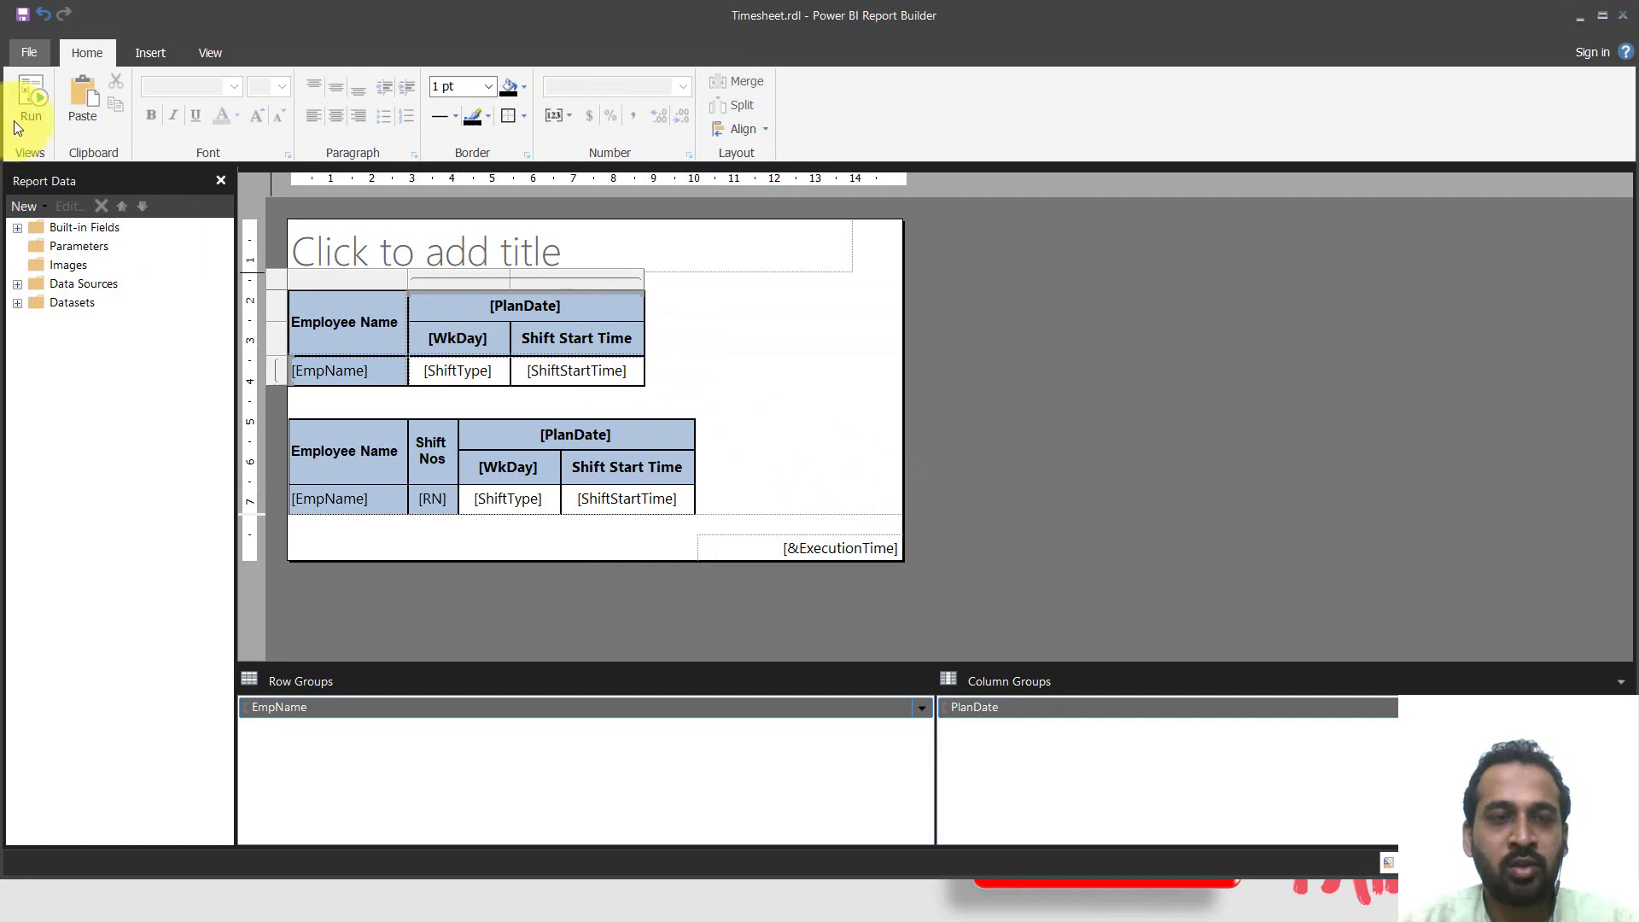
pyautogui.click(24, 113)
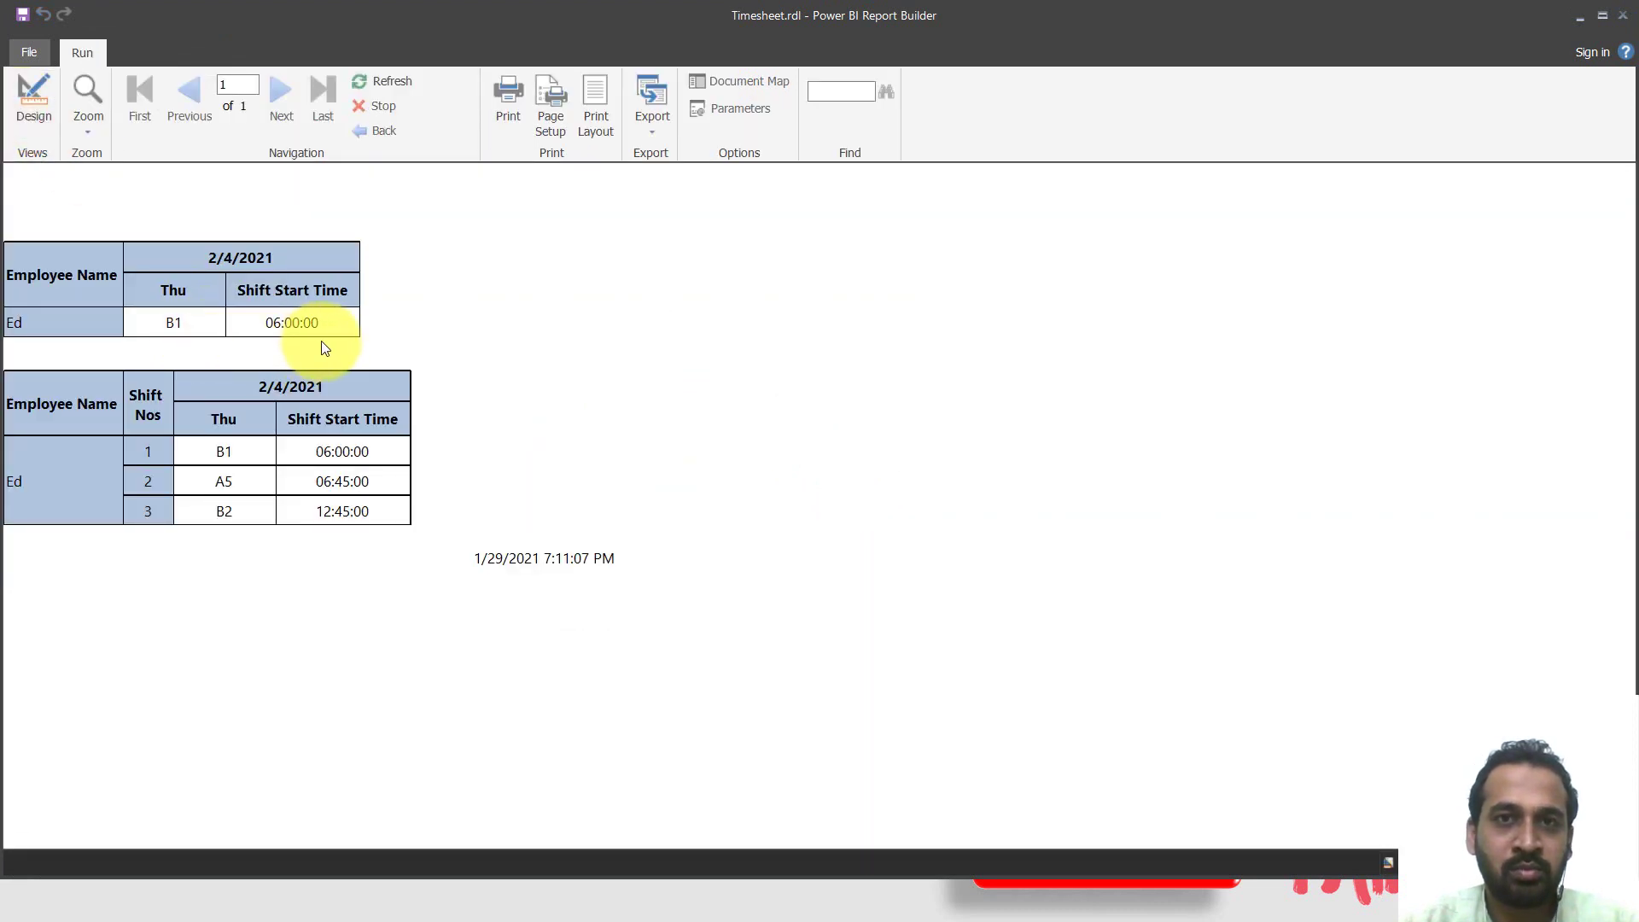
# Undo, then delete only the Shift Nos column, keeping its grouping, and rerun the report
pyautogui.click(34, 106)
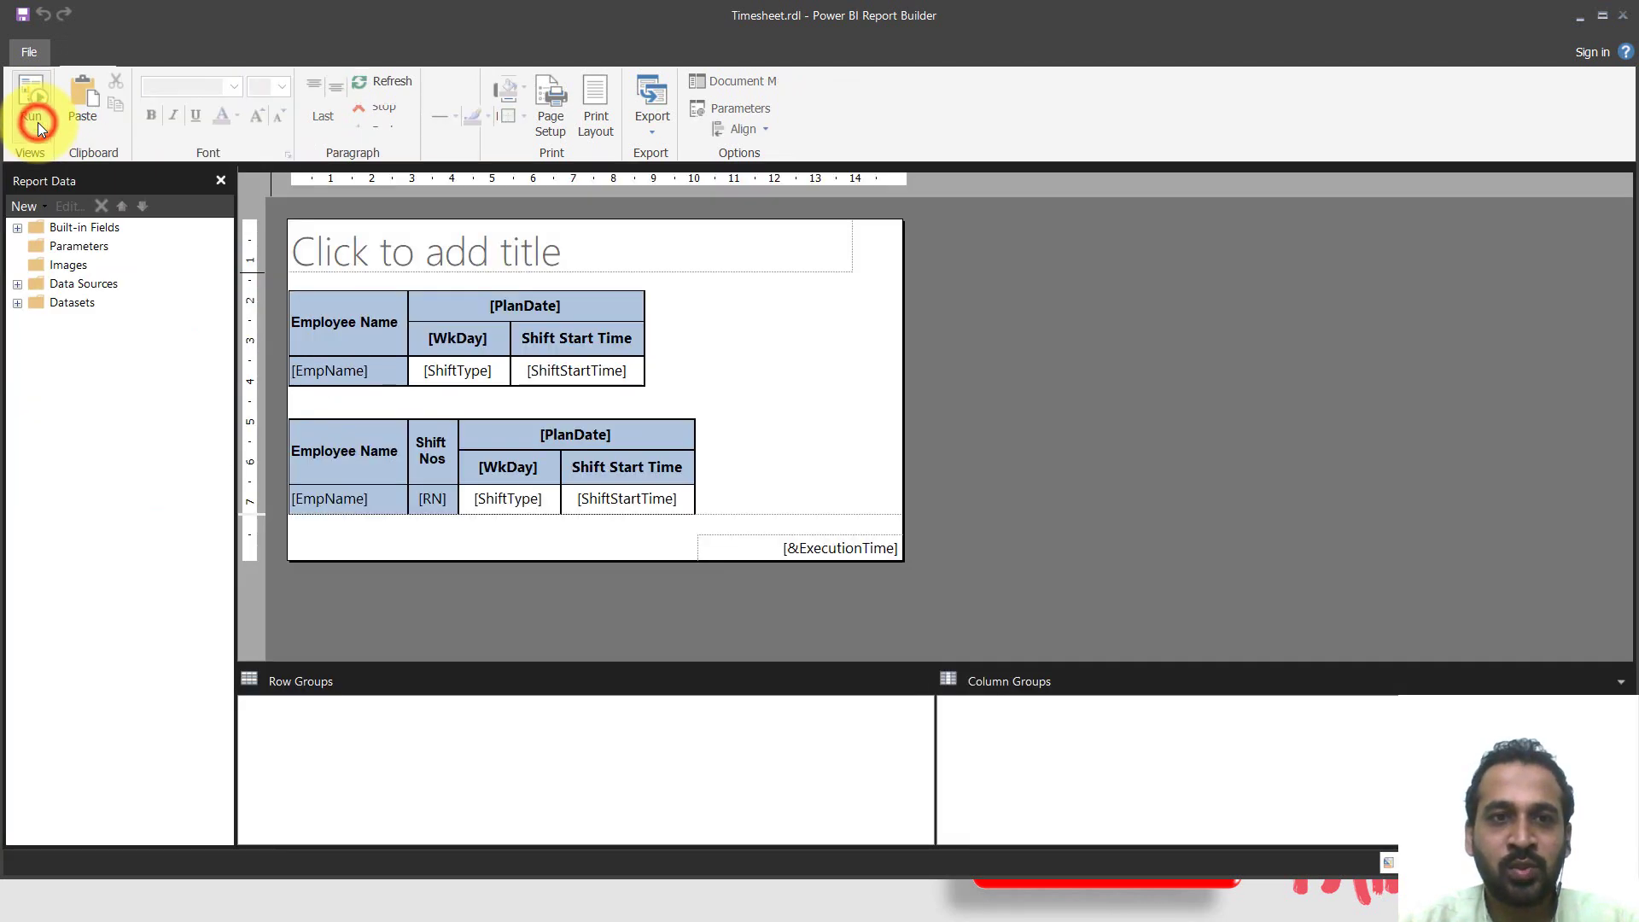
pyautogui.click(466, 336)
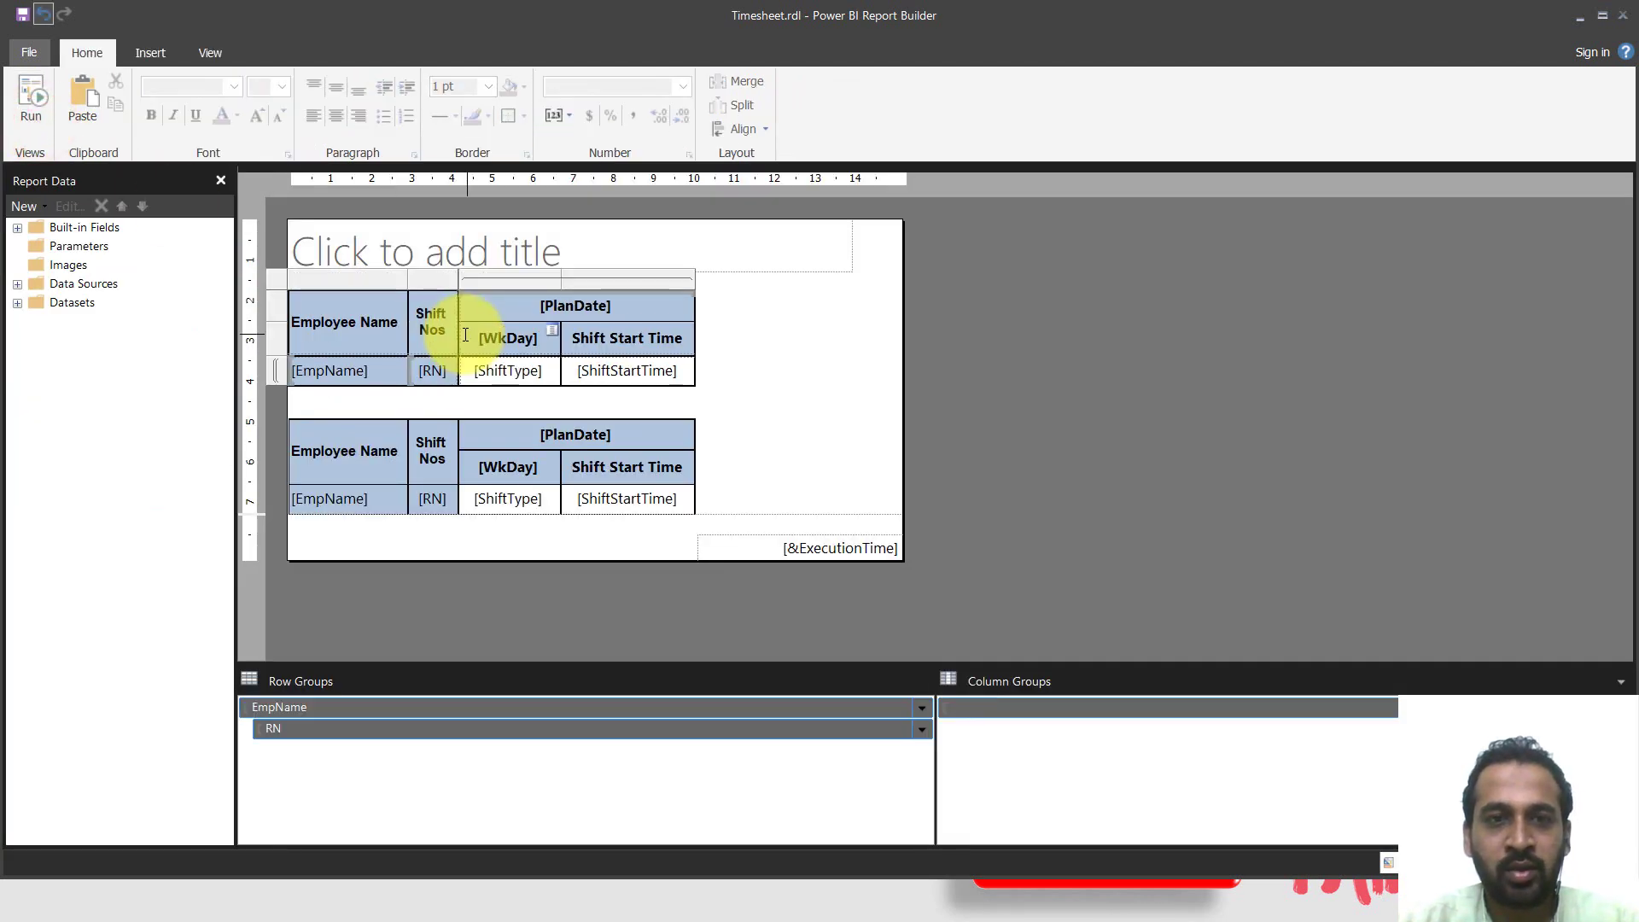
pyautogui.rightClick(437, 280)
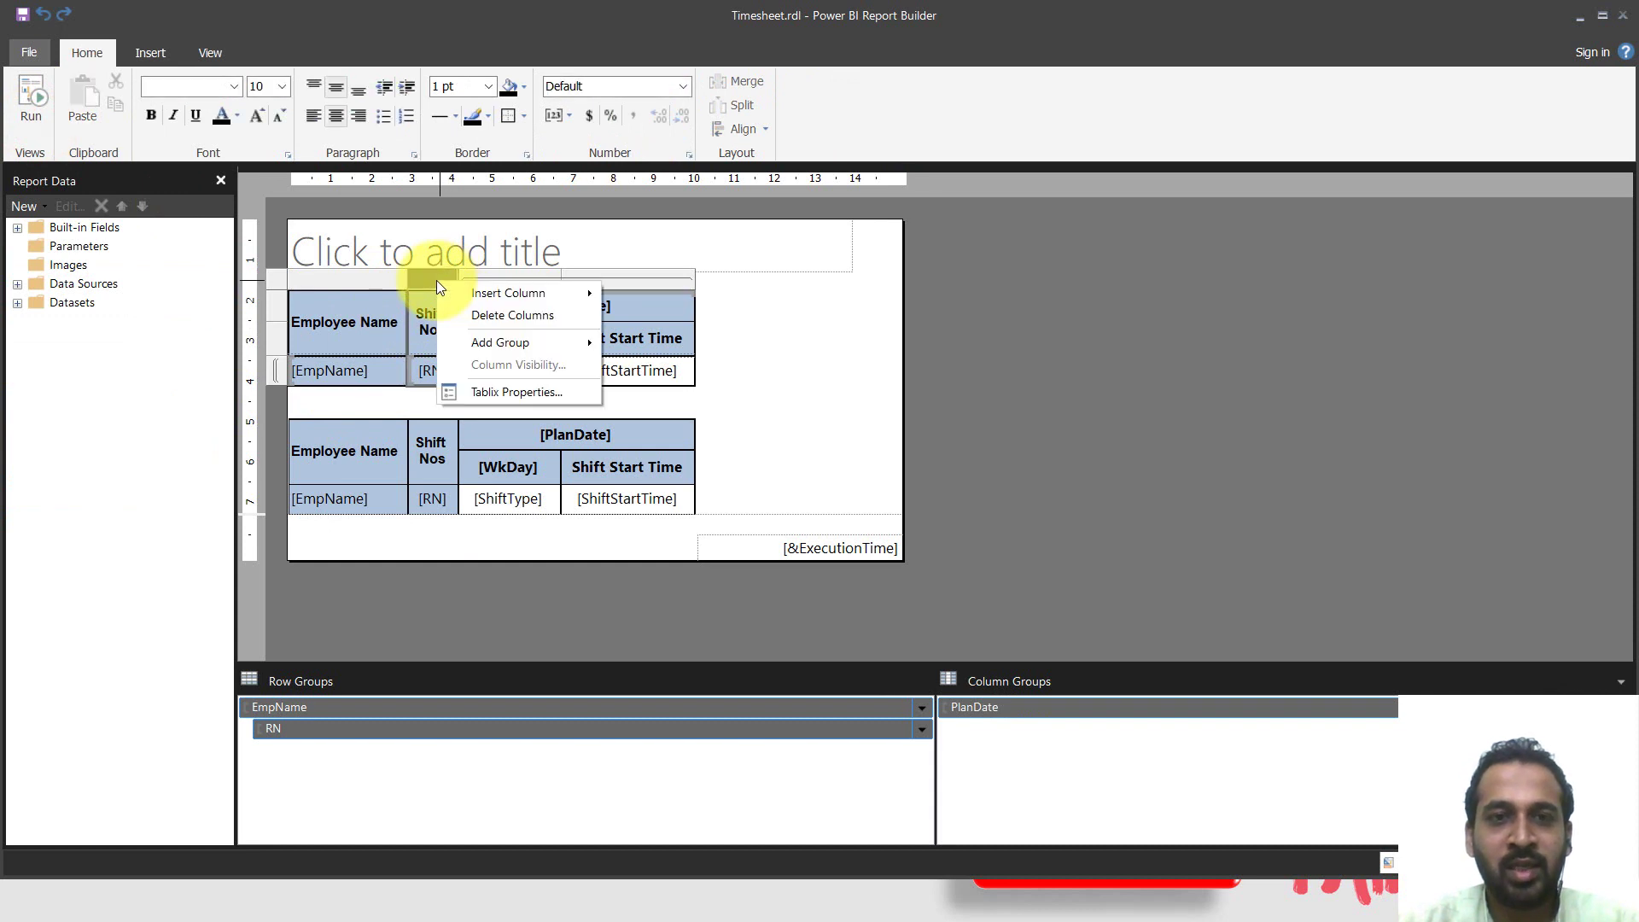
pyautogui.click(558, 316)
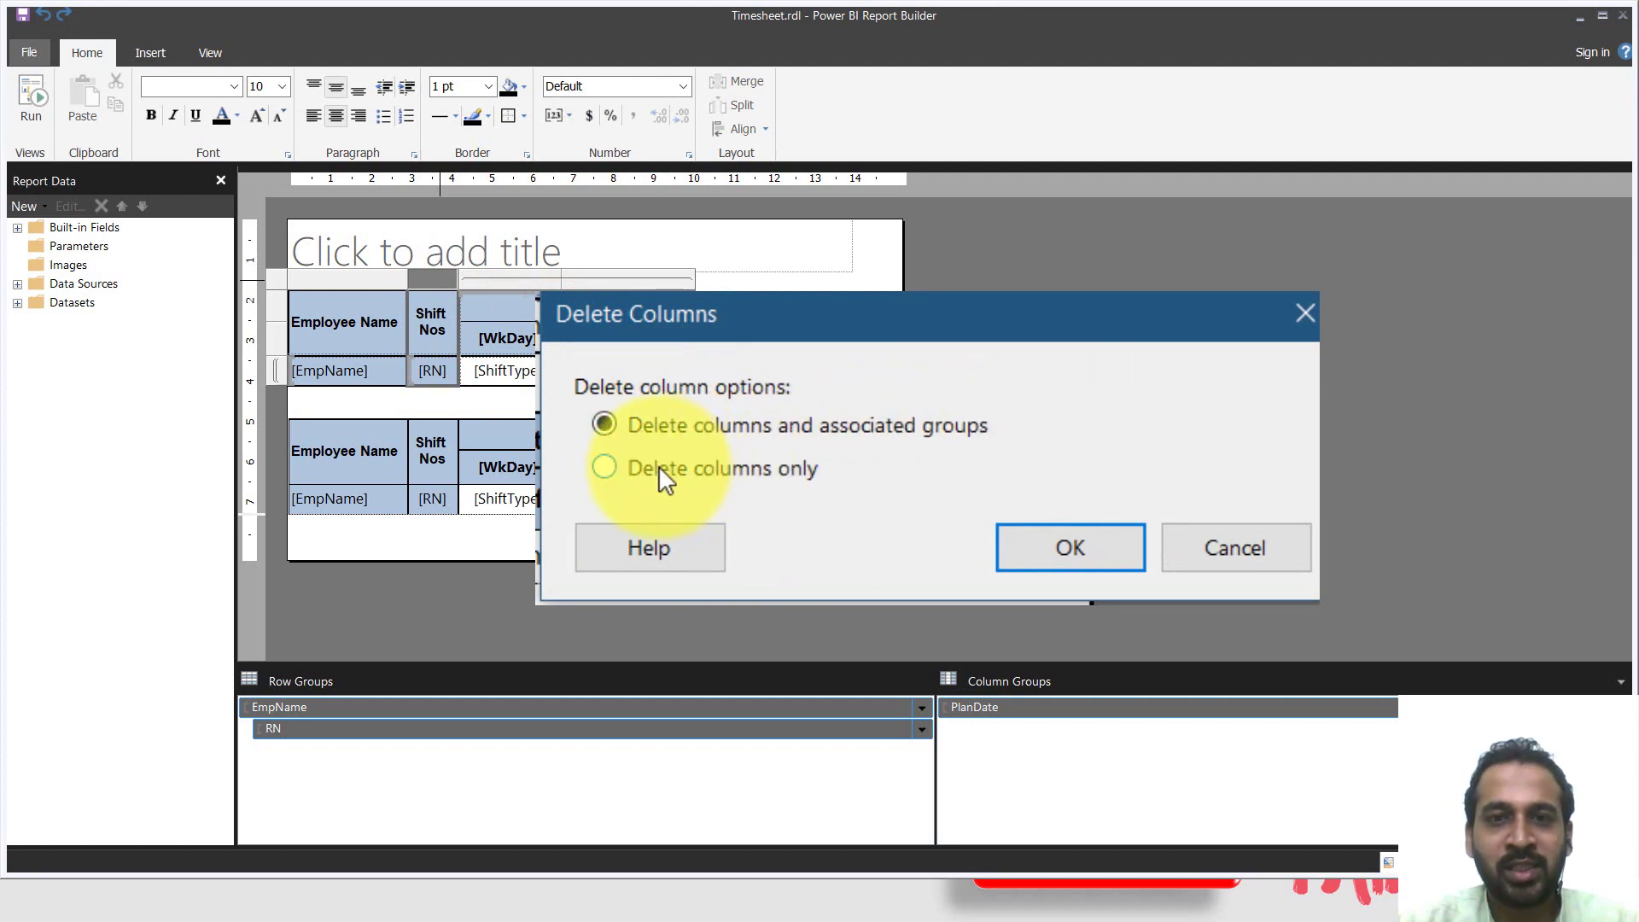
pyautogui.click(603, 467)
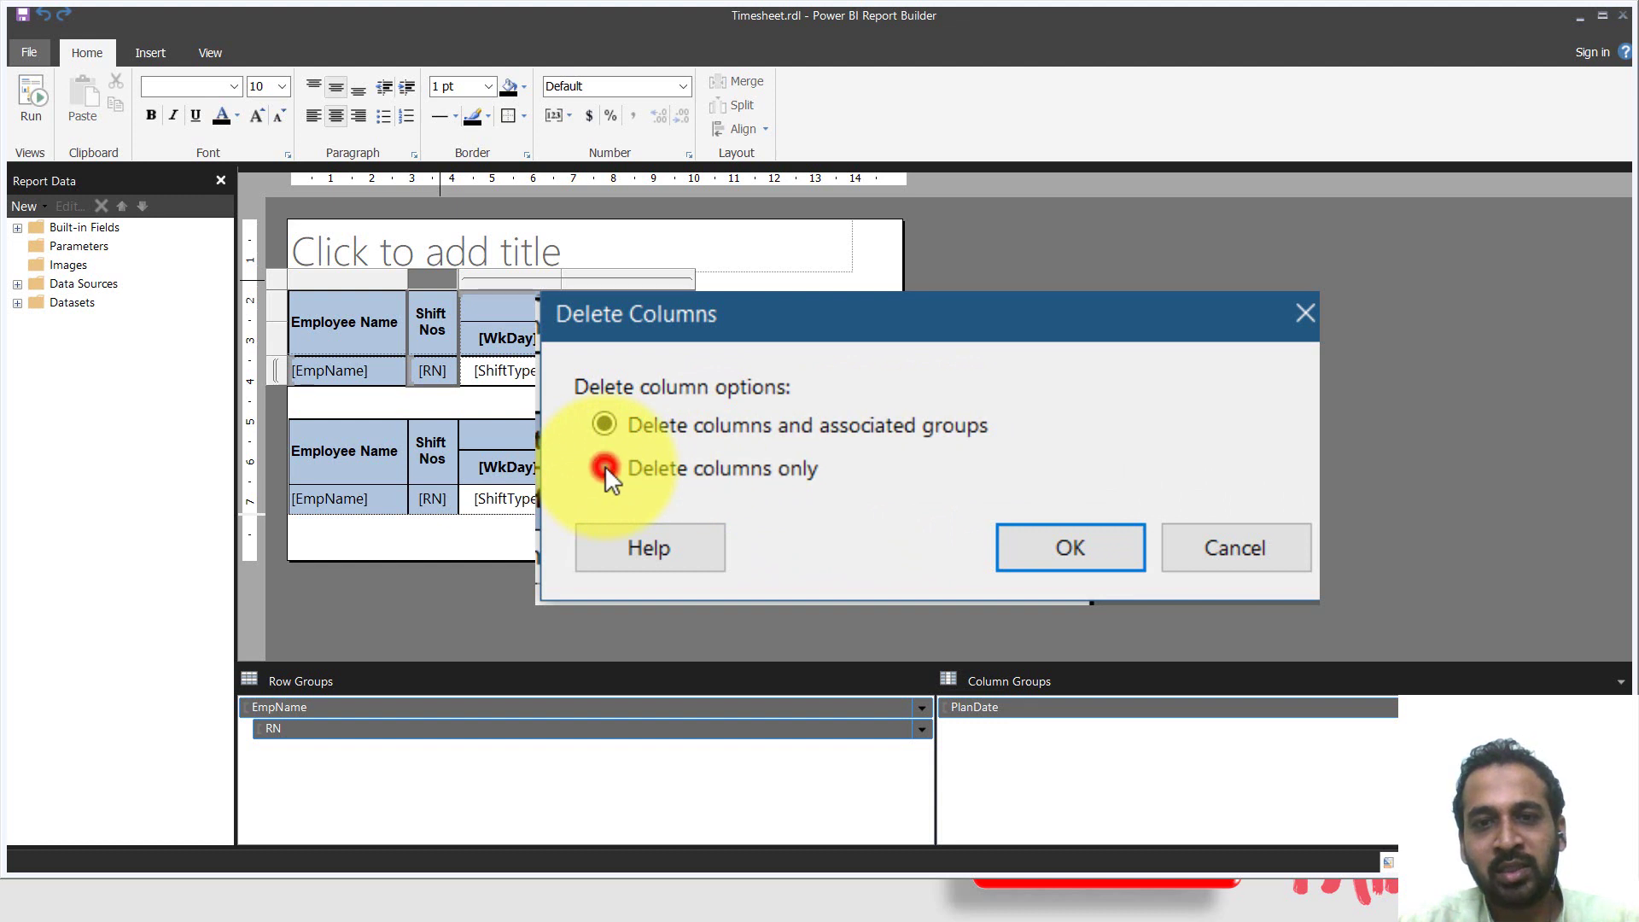
pyautogui.click(1052, 546)
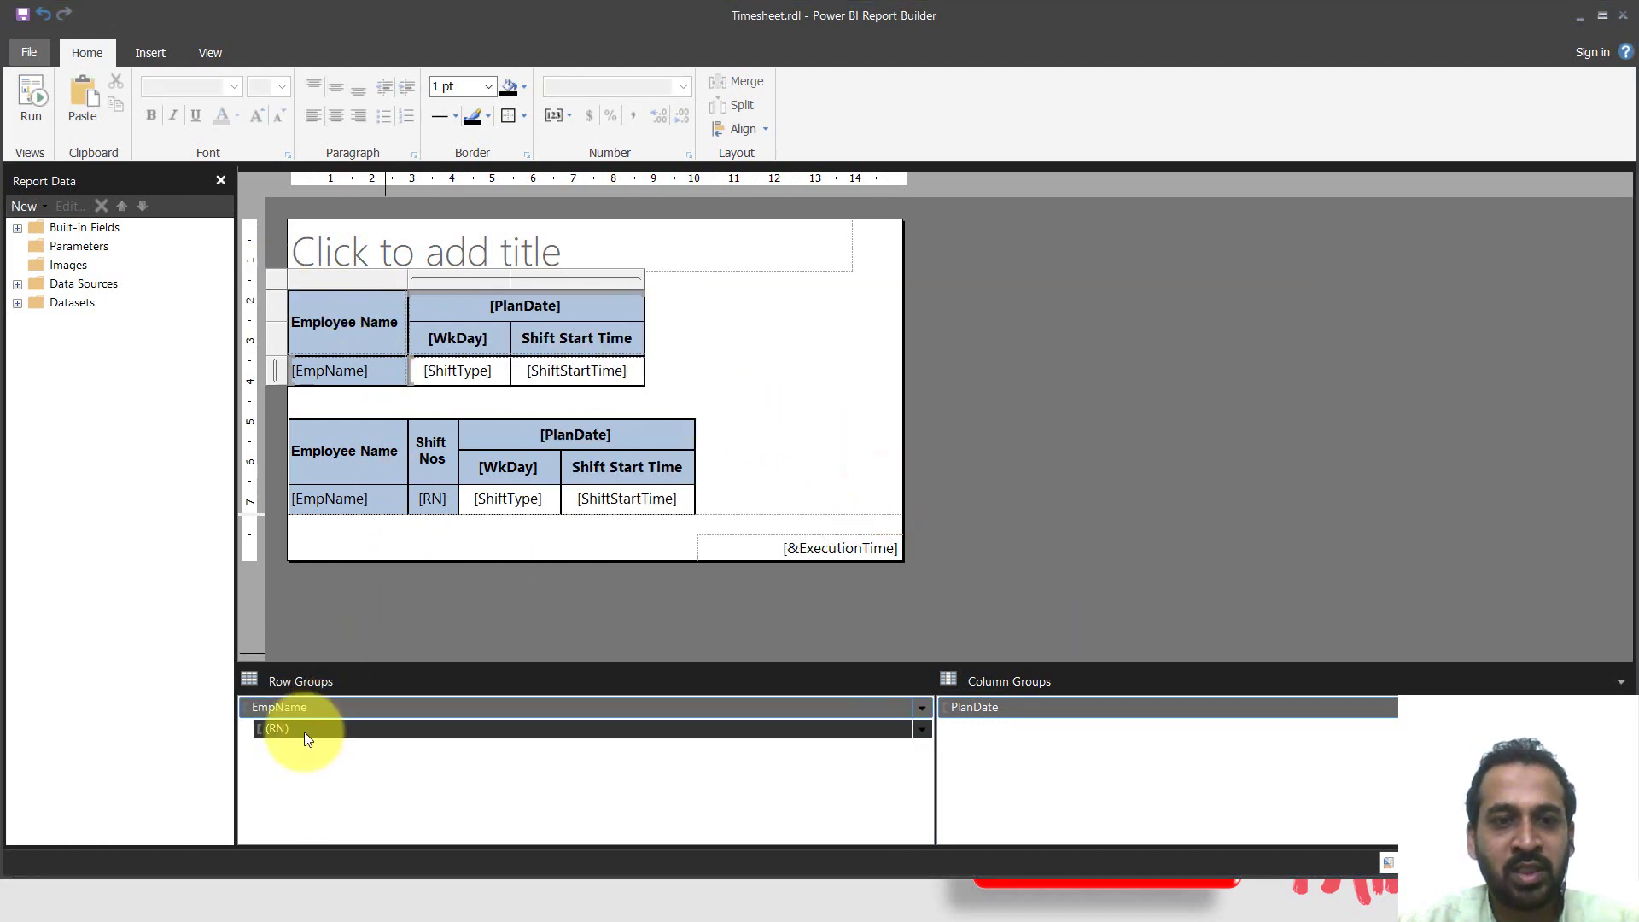
pyautogui.click(23, 99)
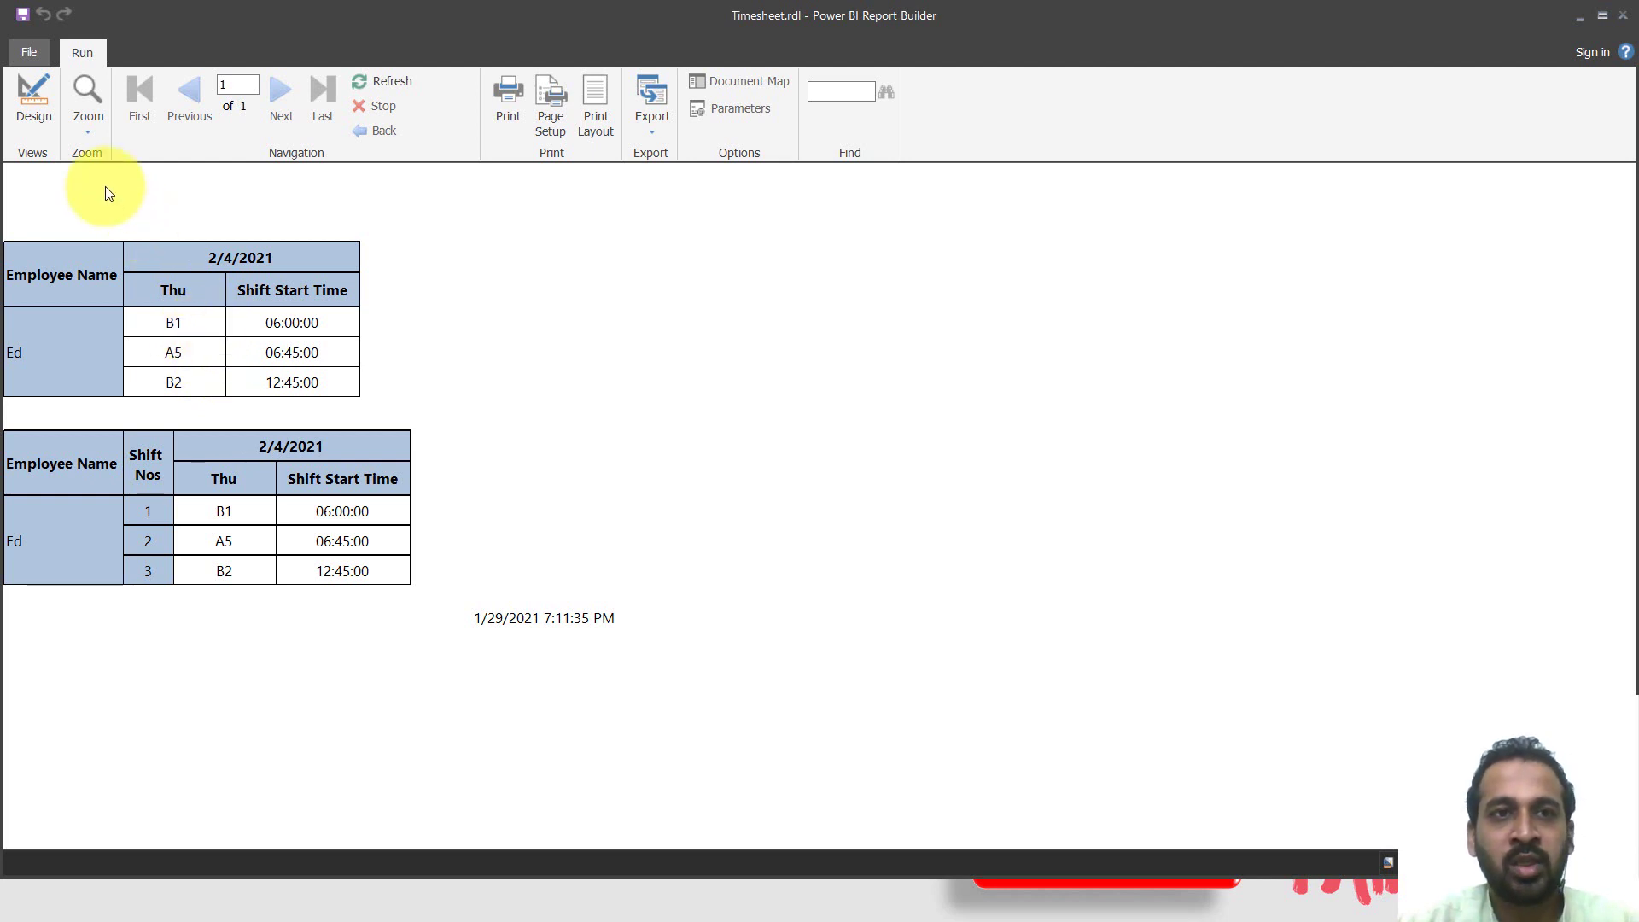
# Delete the Shift Nos column with its RN group again, preview, and return to Design
pyautogui.click(45, 129)
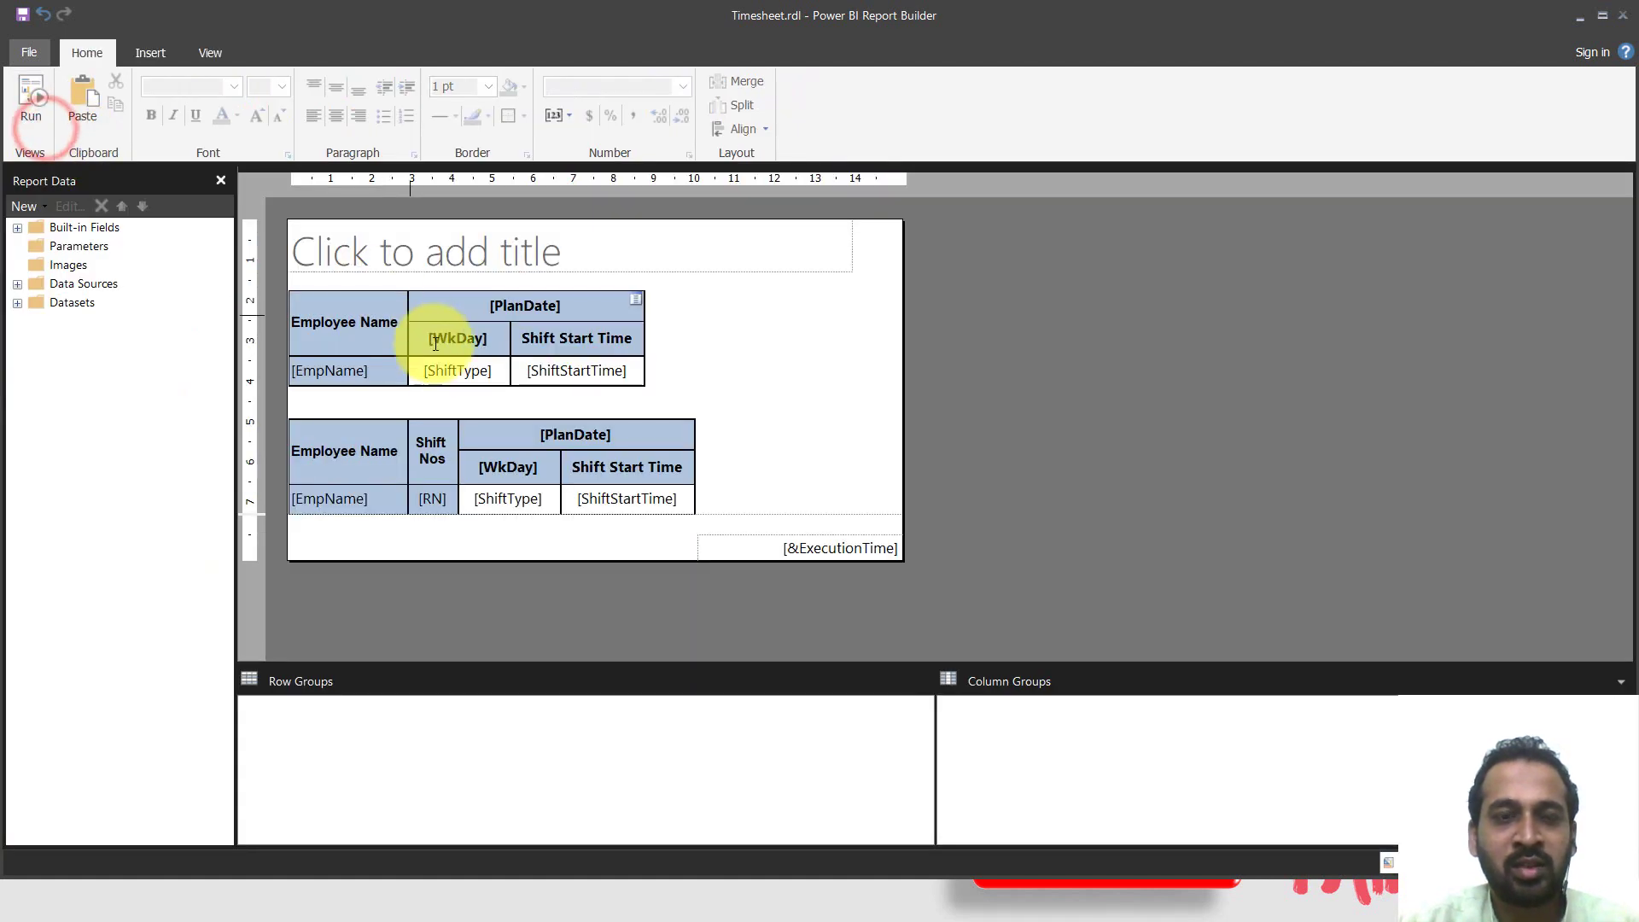
pyautogui.click(500, 357)
pyautogui.rightClick(427, 284)
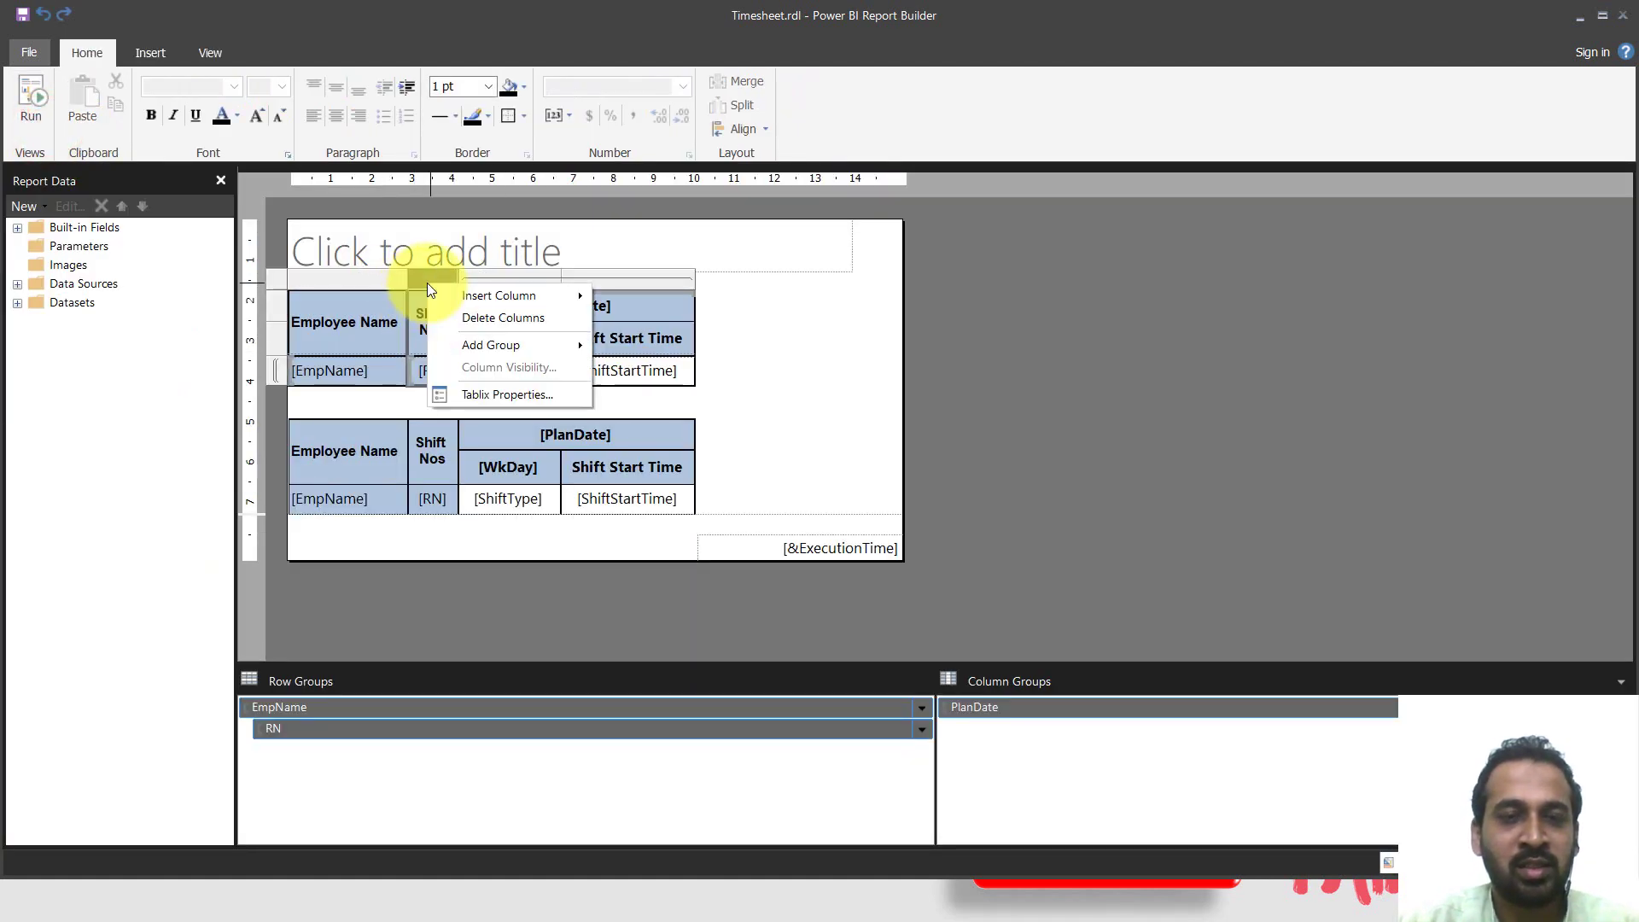
pyautogui.click(461, 316)
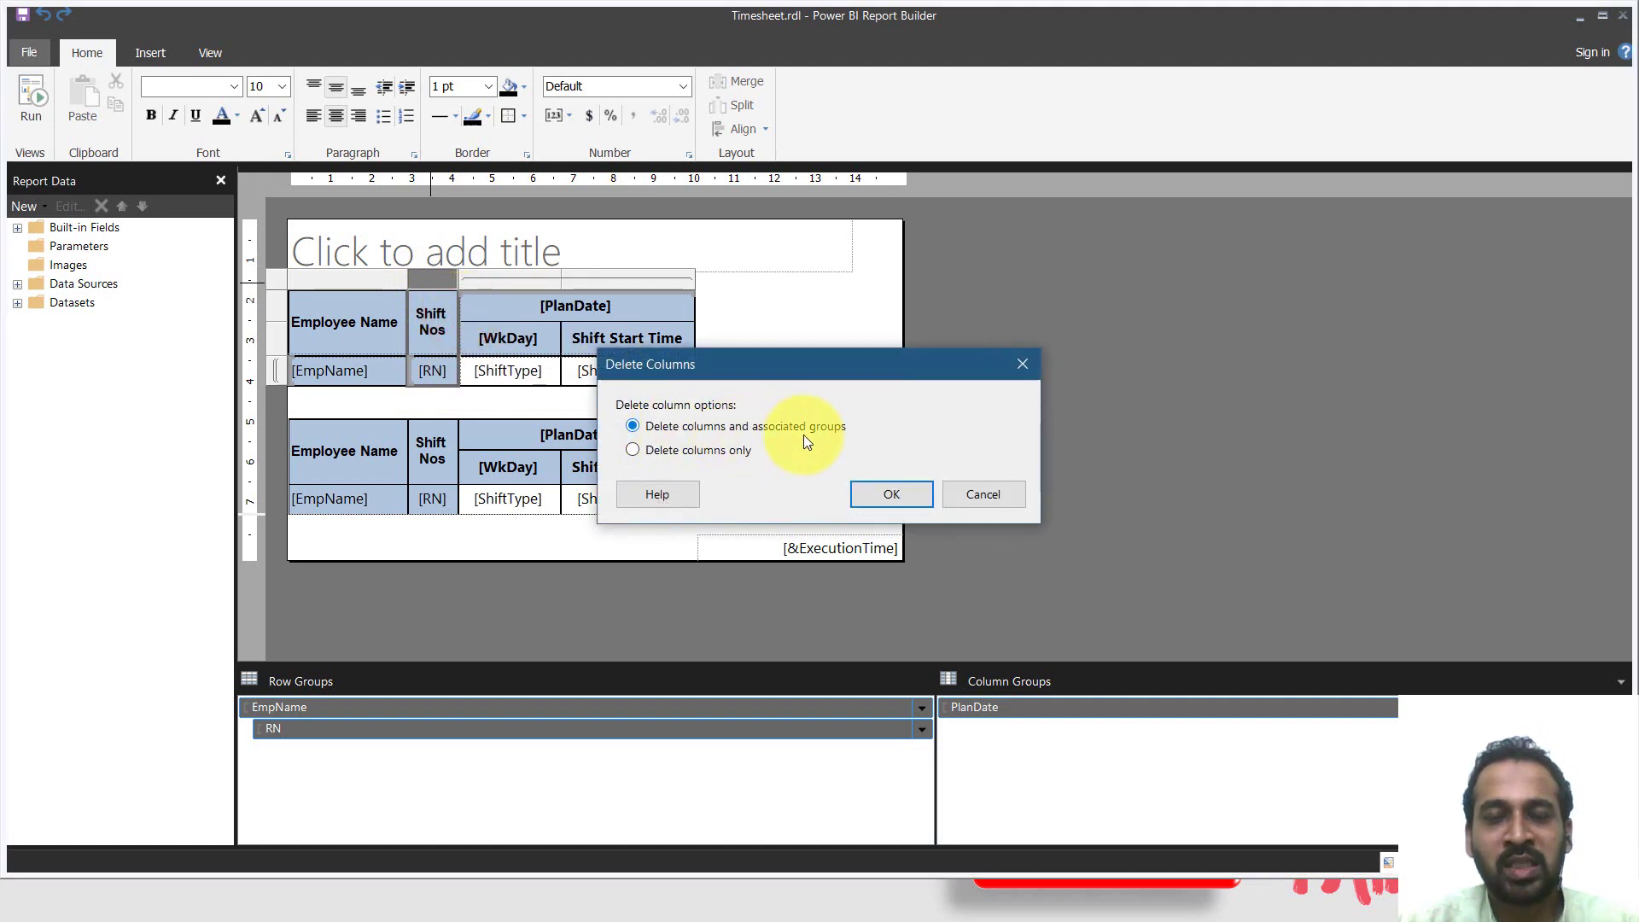
pyautogui.click(889, 493)
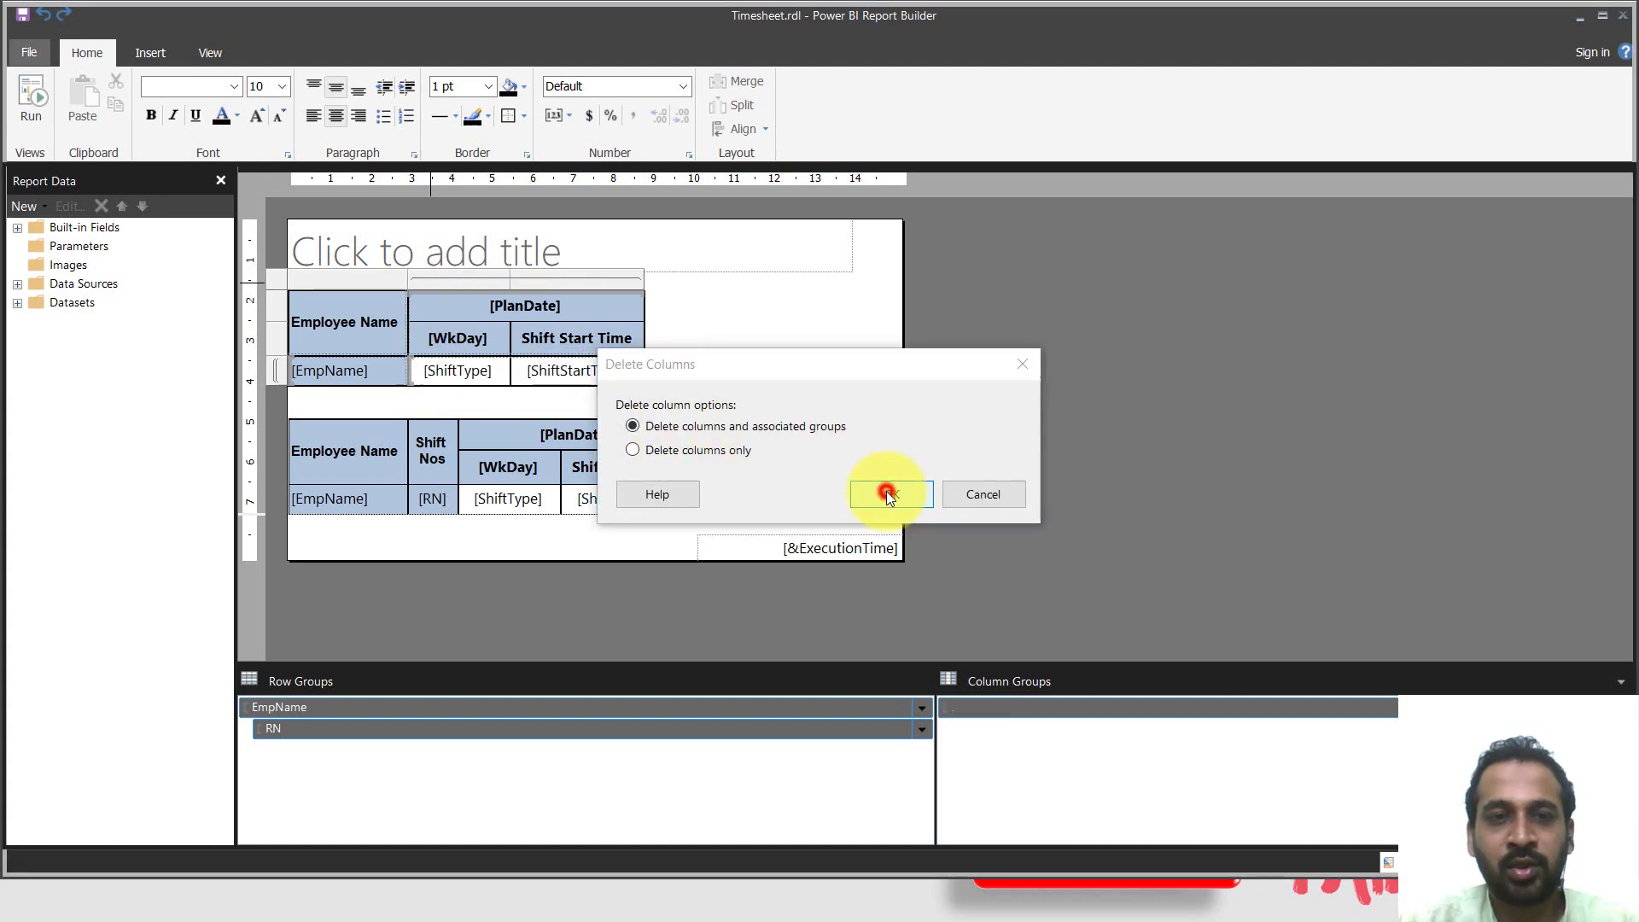
pyautogui.click(25, 101)
pyautogui.click(239, 315)
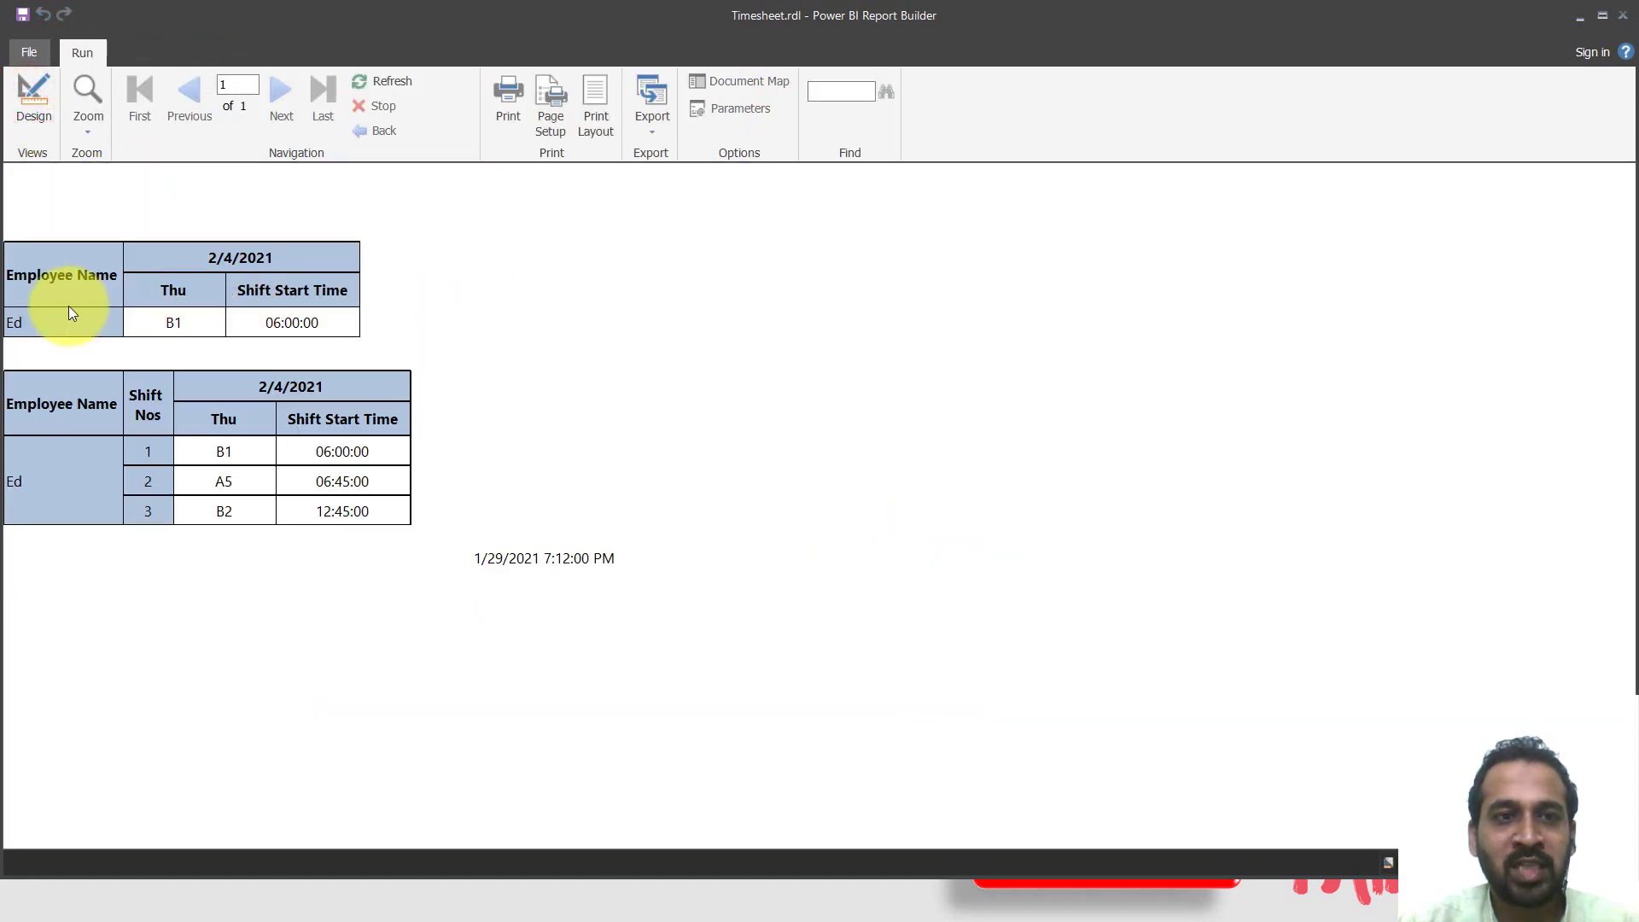
pyautogui.click(39, 118)
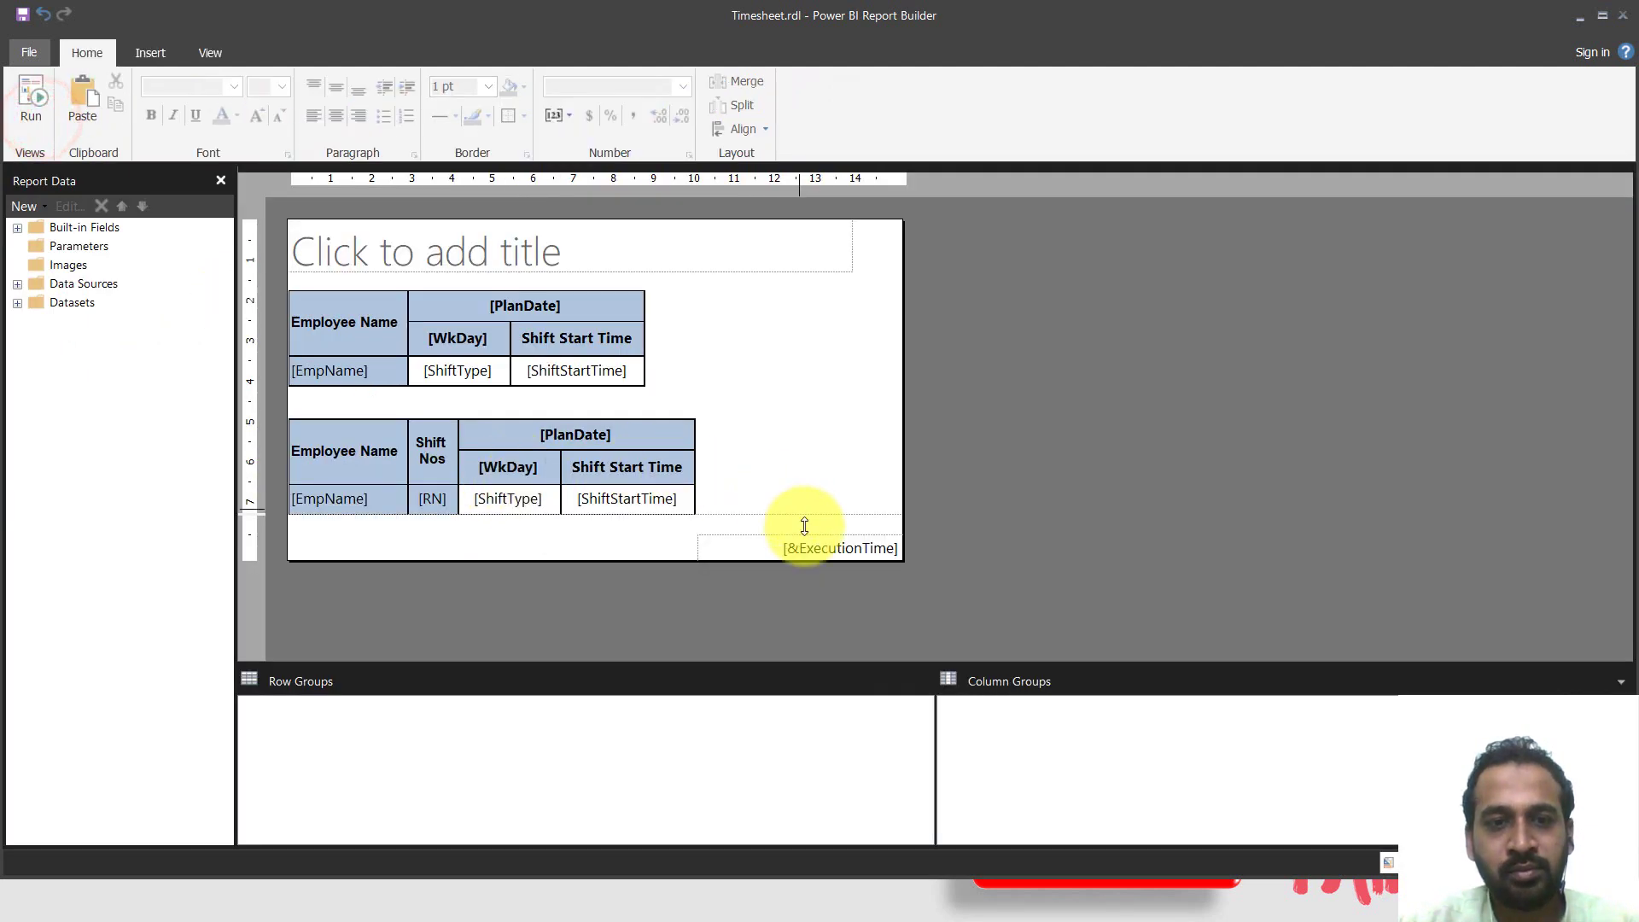
# In the EmpName row group's properties, add [RN] as a second group expression
pyautogui.click(433, 325)
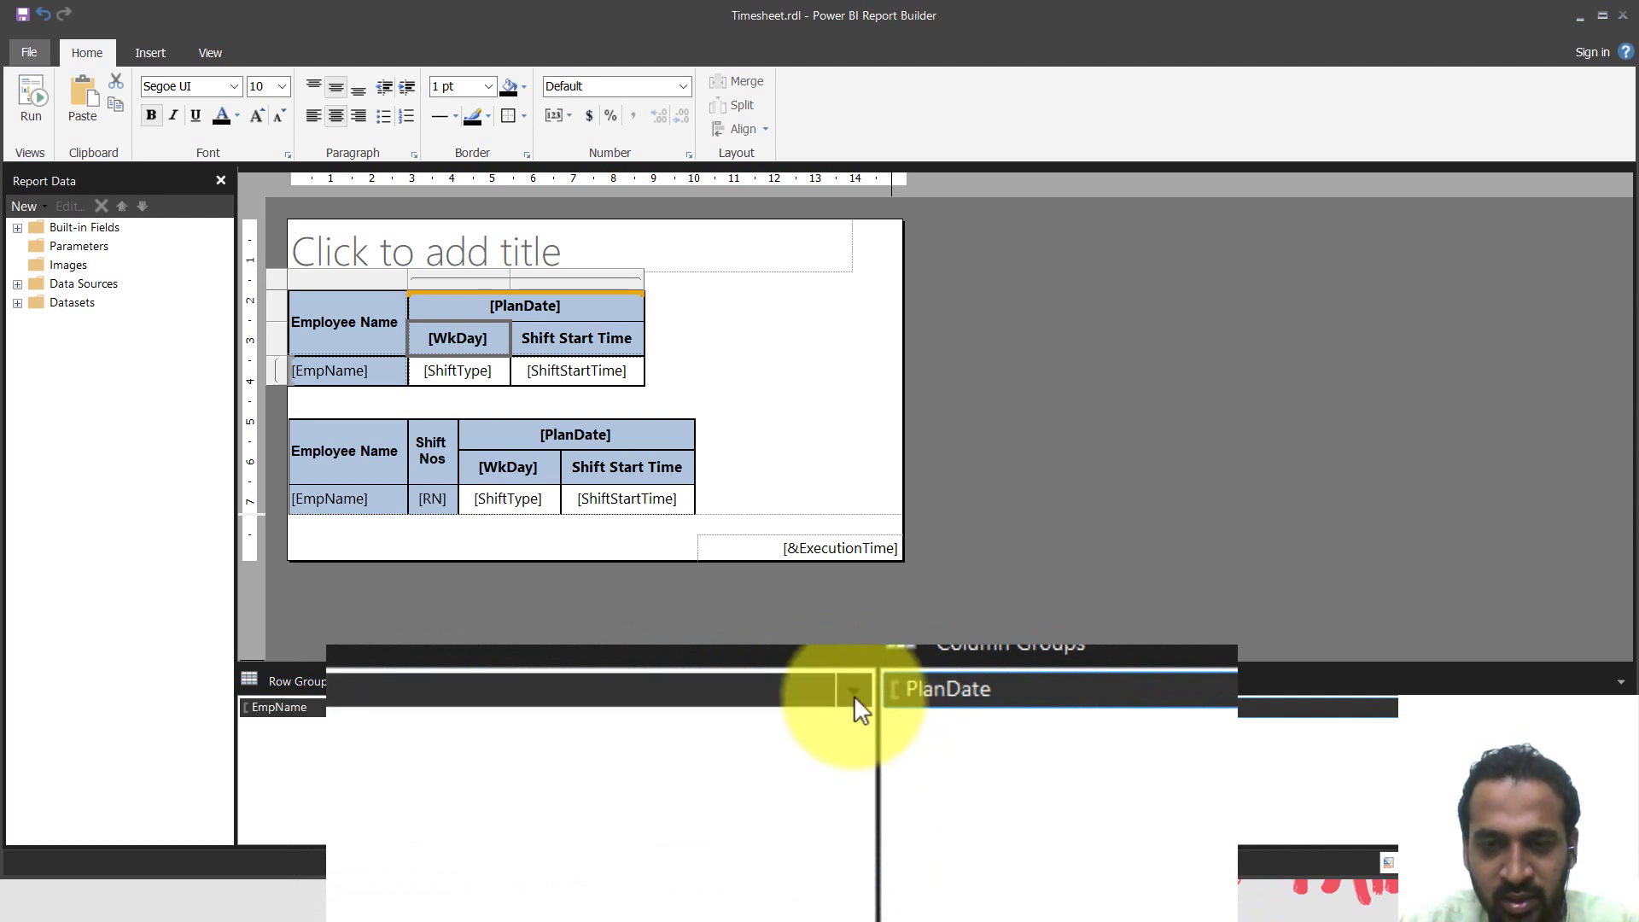
pyautogui.click(856, 694)
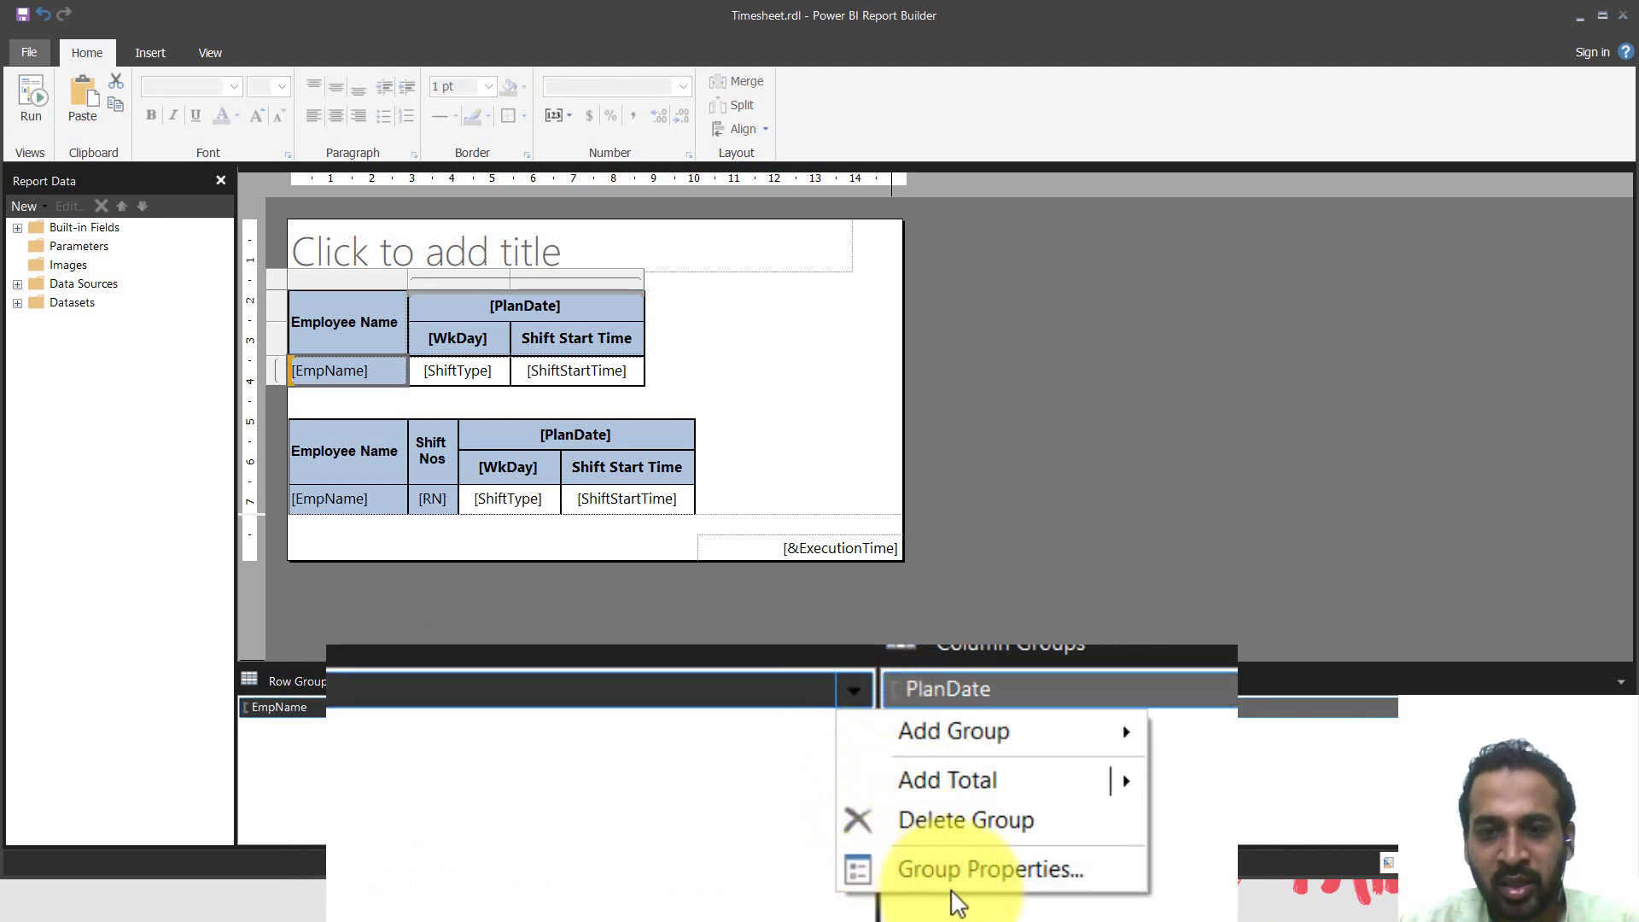
pyautogui.click(1089, 872)
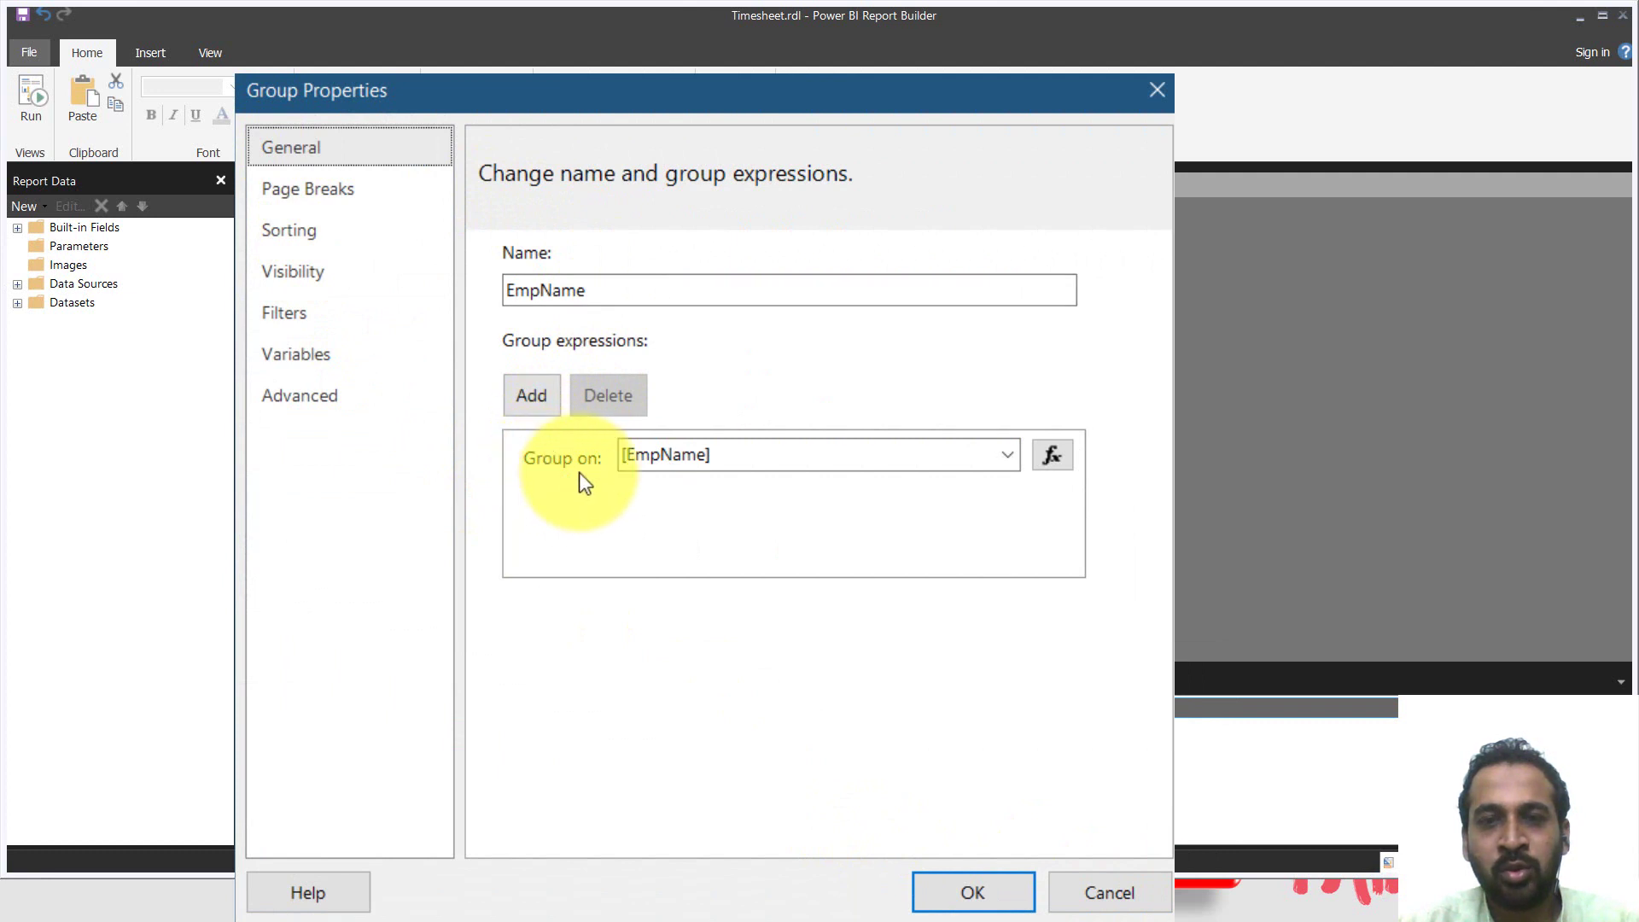
pyautogui.click(683, 464)
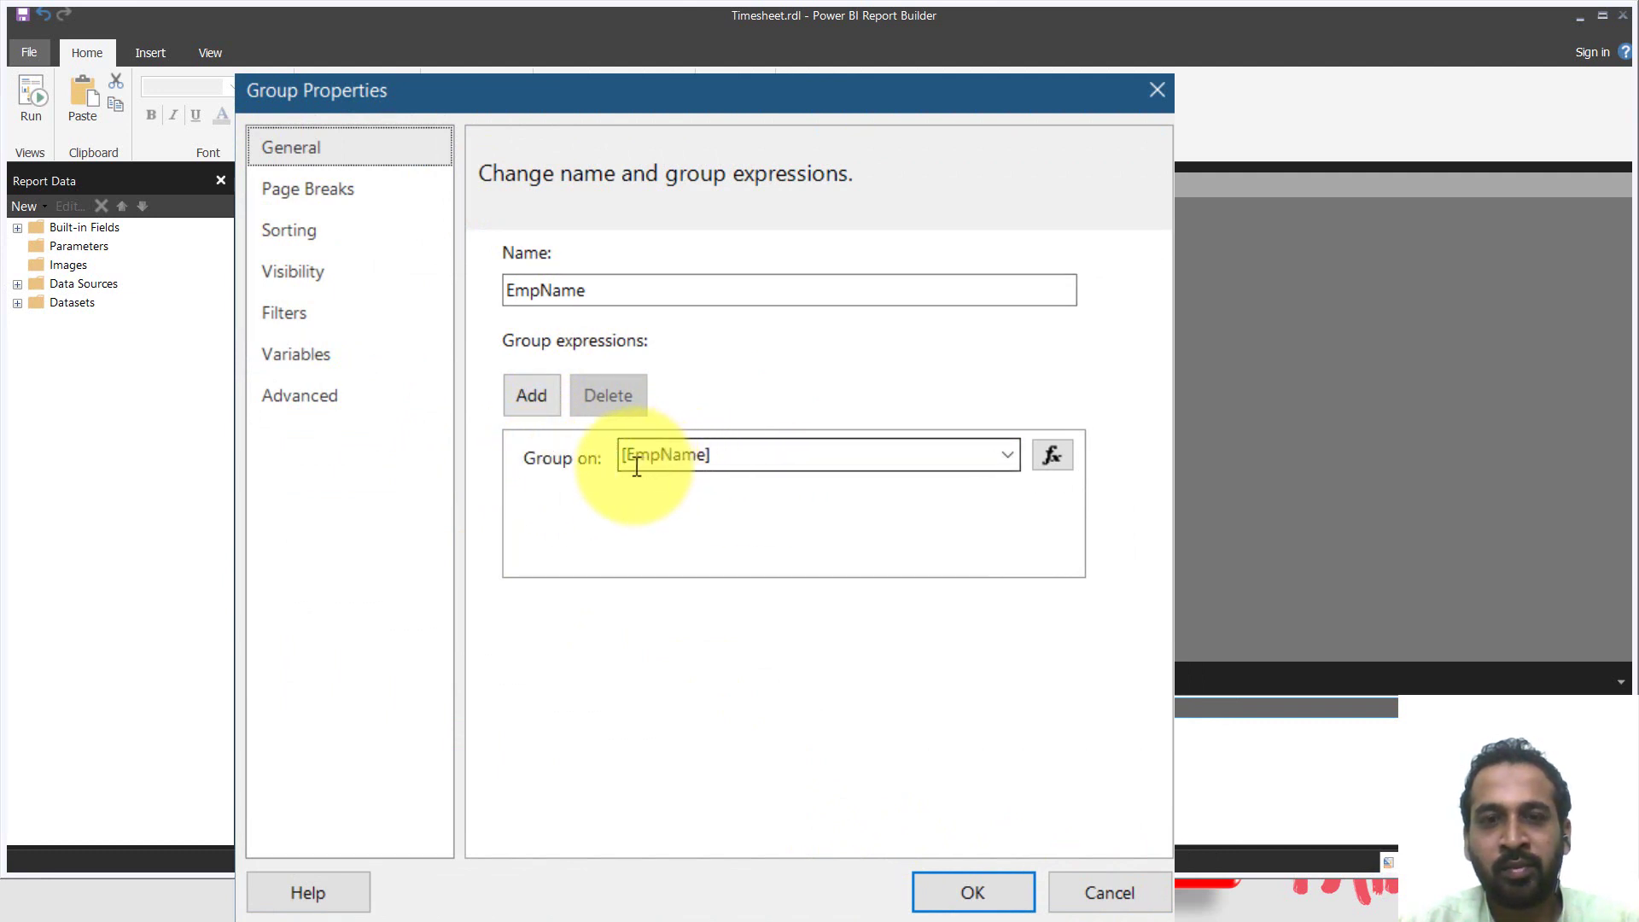
pyautogui.click(539, 408)
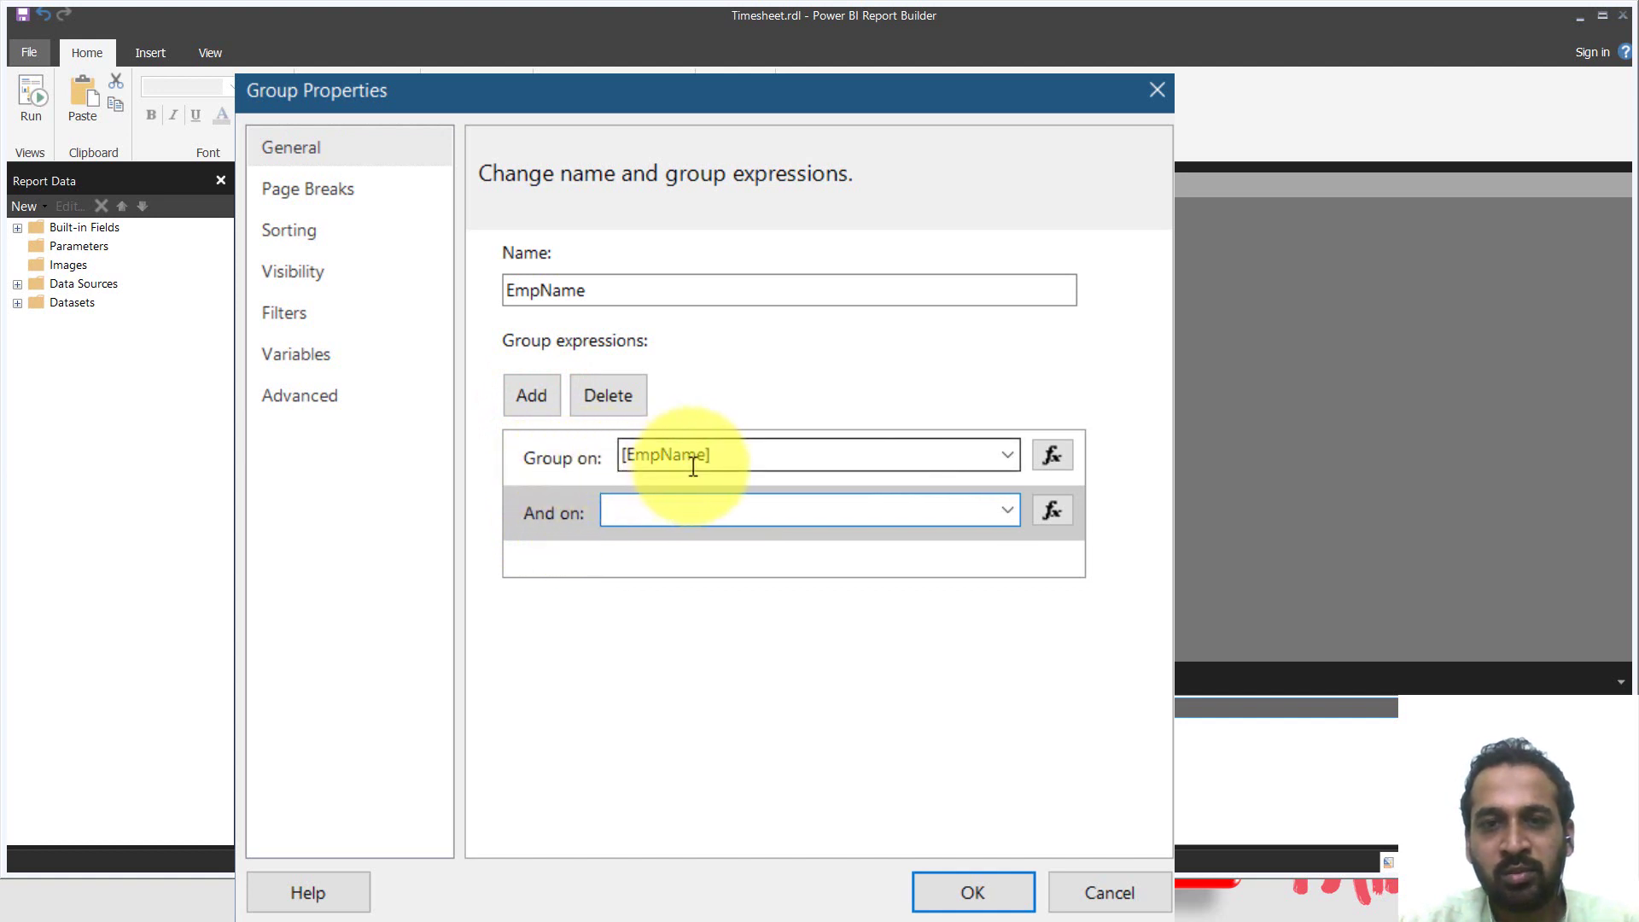
pyautogui.click(1009, 510)
pyautogui.click(713, 688)
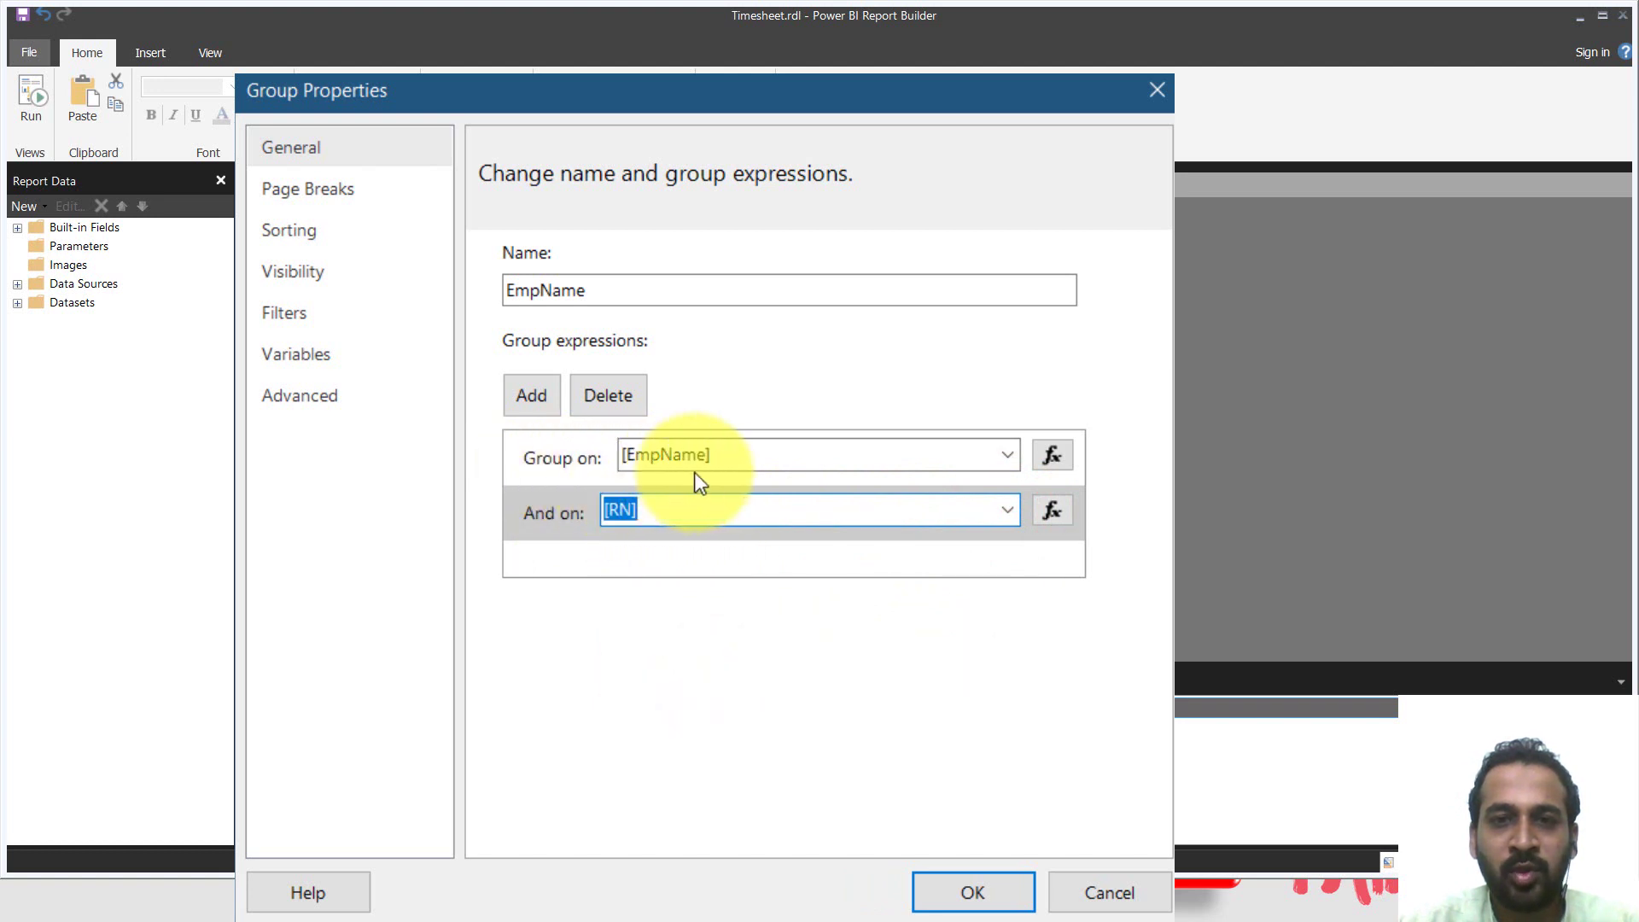
# Confirm the EmpName-and-RN grouping and run the report preview
pyautogui.click(973, 894)
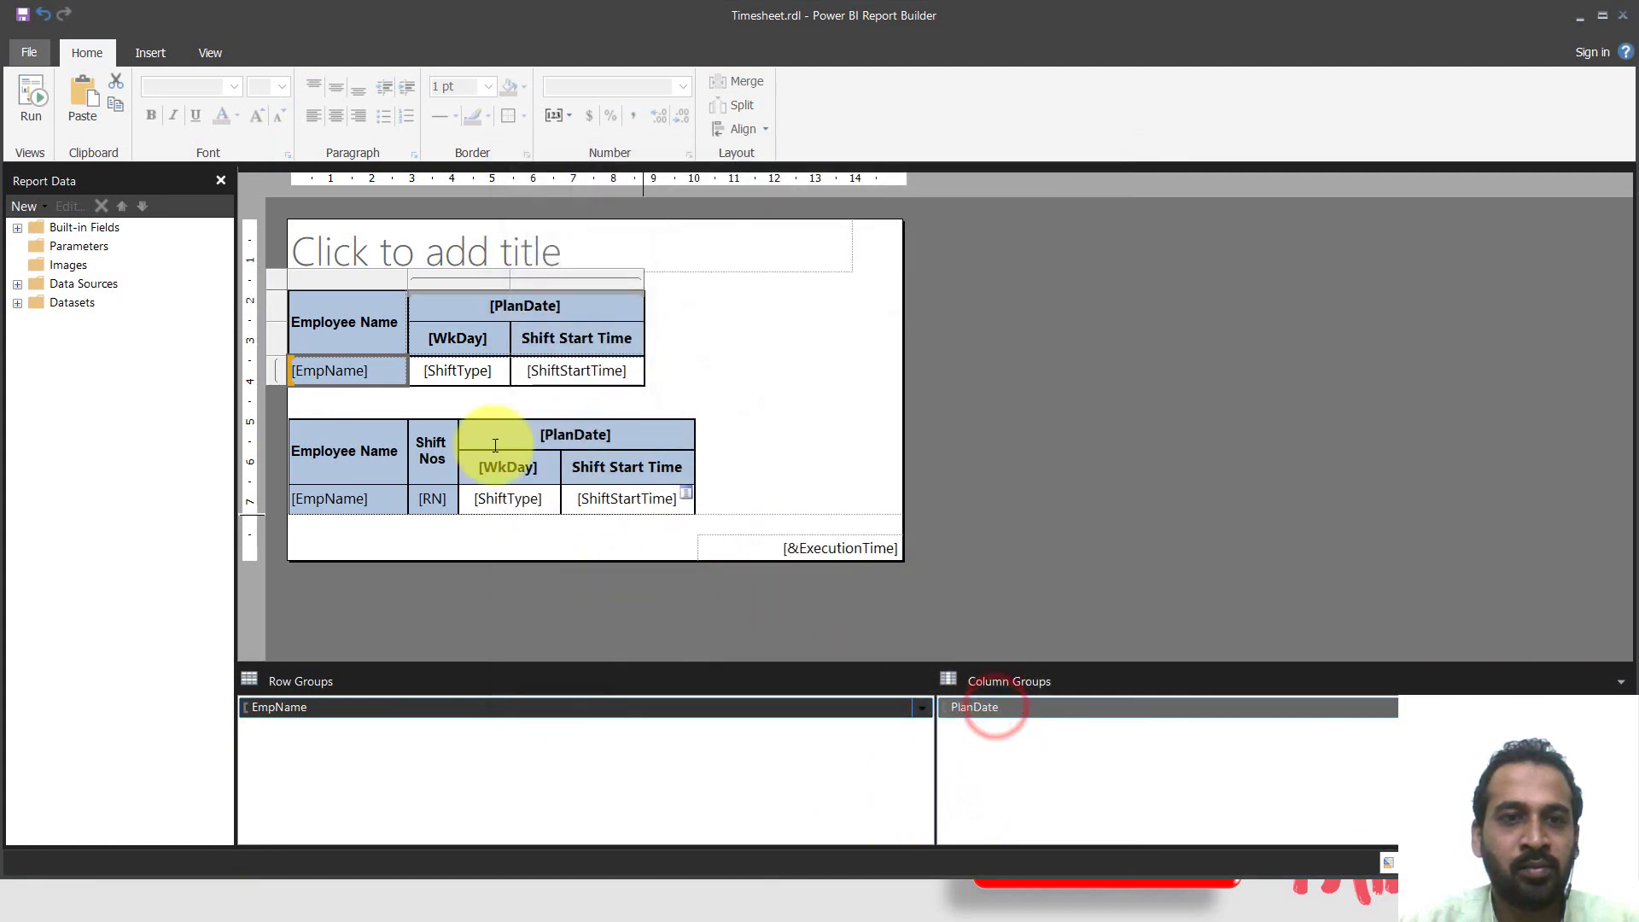
pyautogui.click(38, 109)
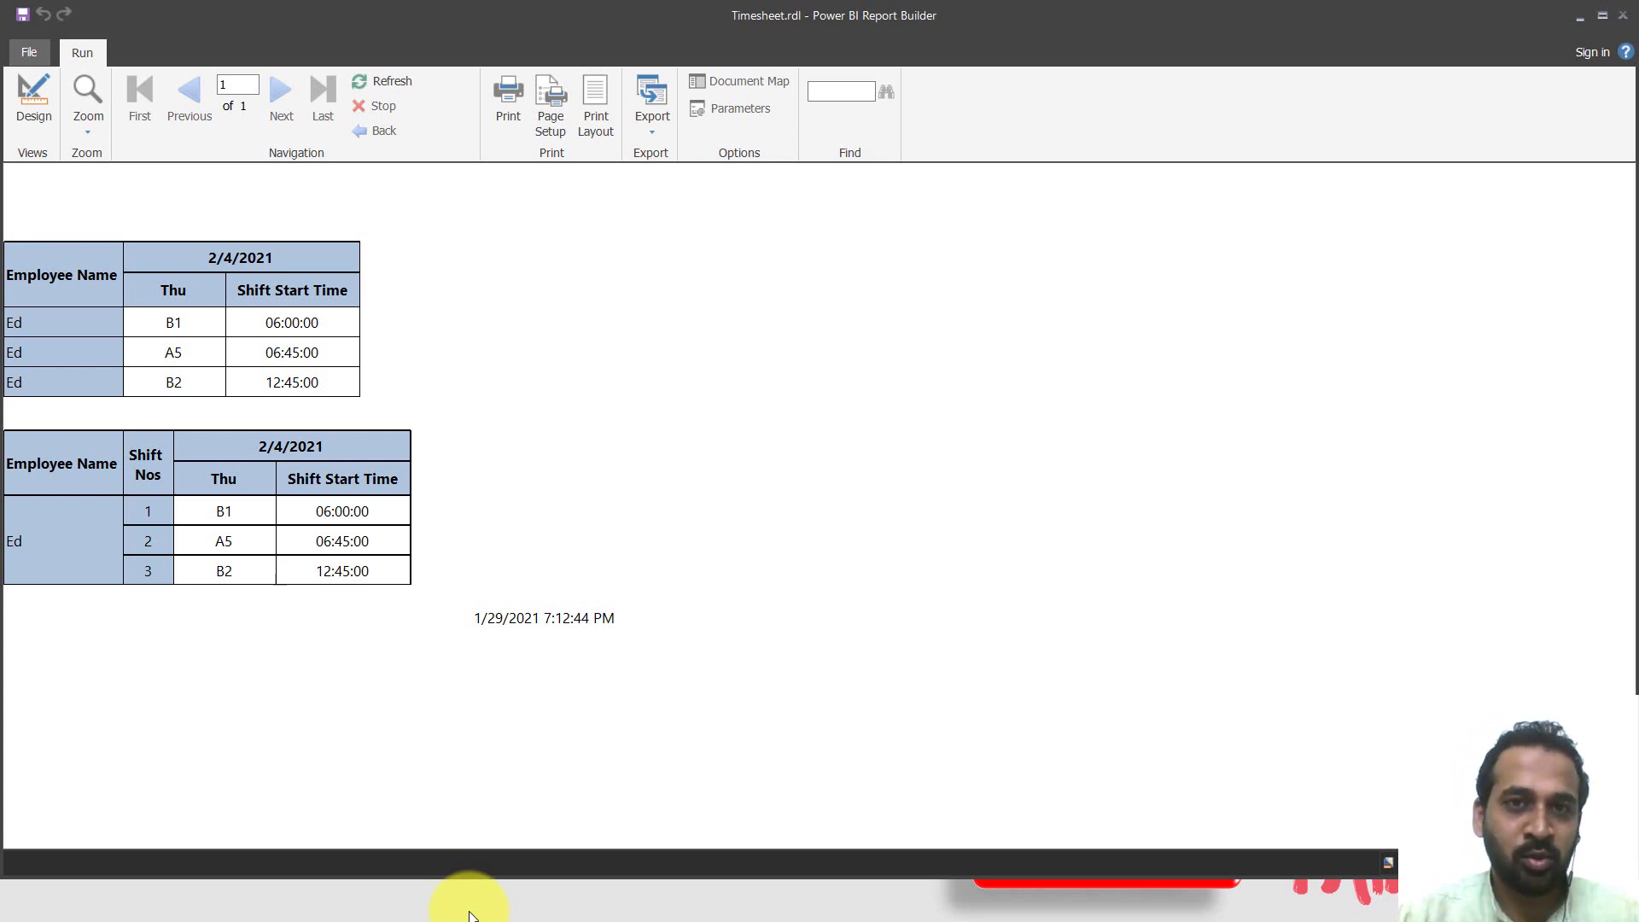
# Back in Design, select and remove the upper table
pyautogui.click(38, 116)
pyautogui.click(425, 299)
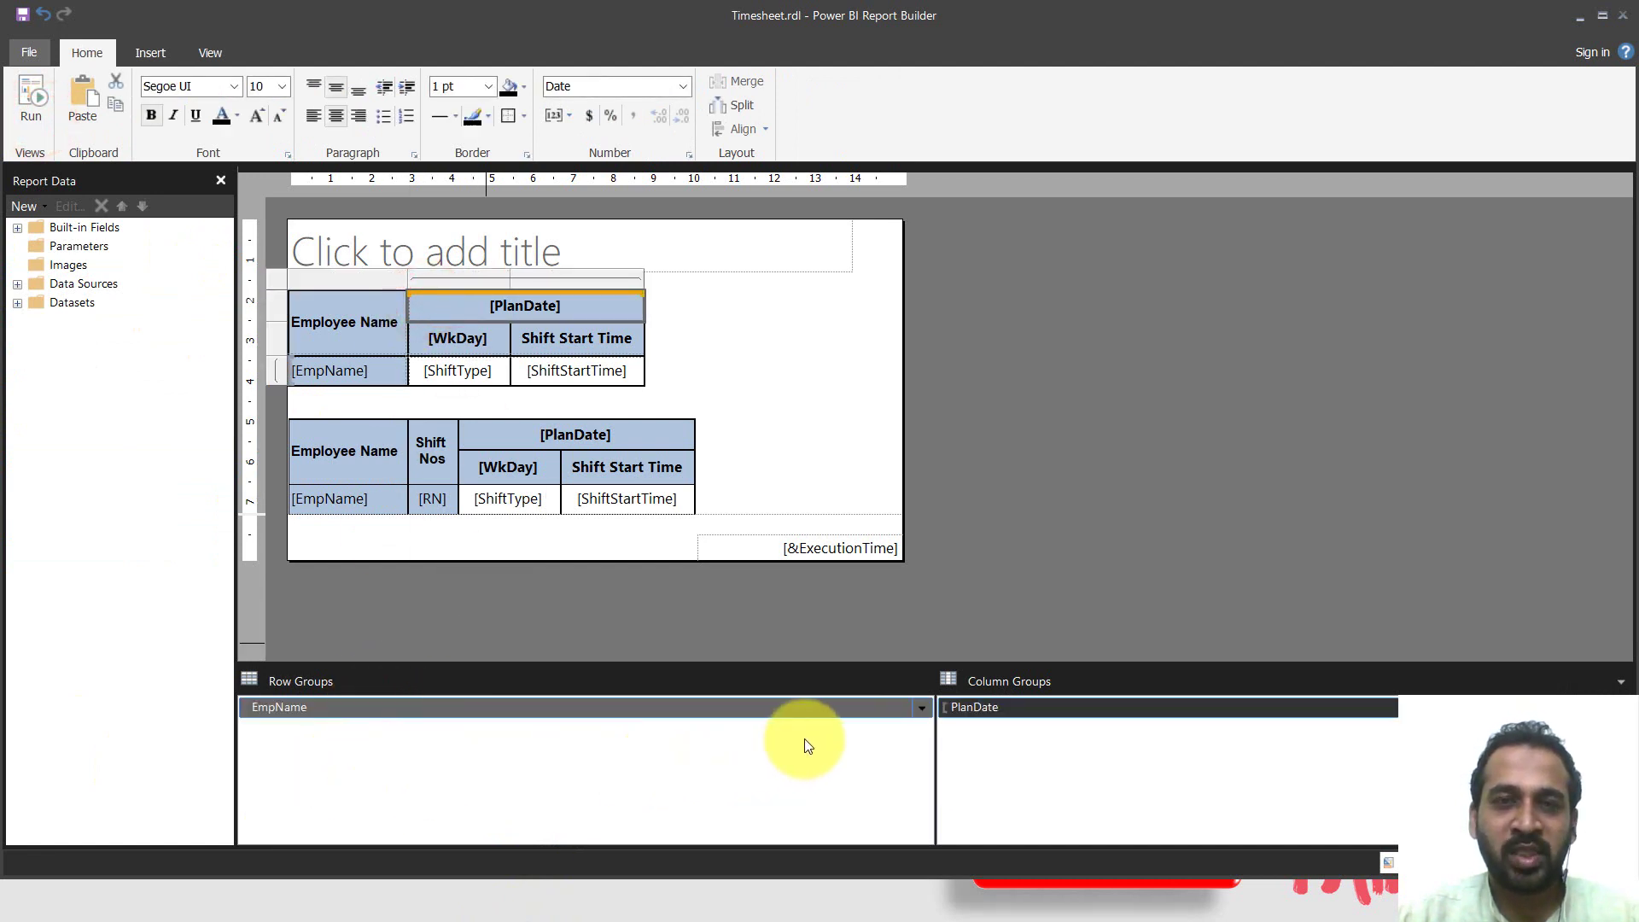
pyautogui.click(361, 468)
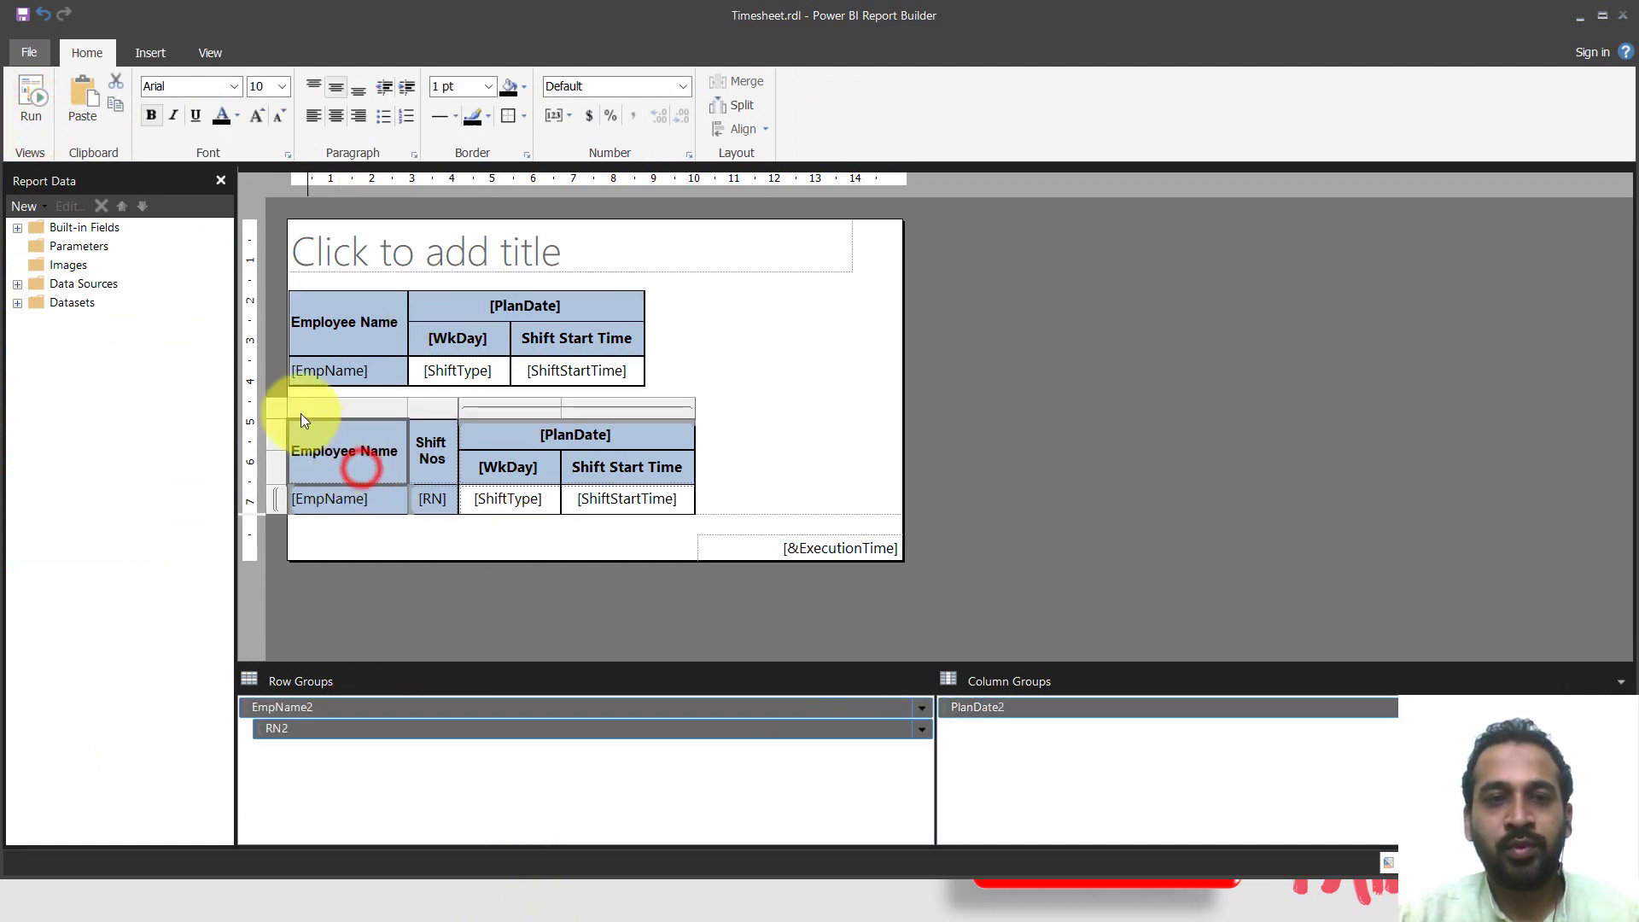
pyautogui.click(284, 408)
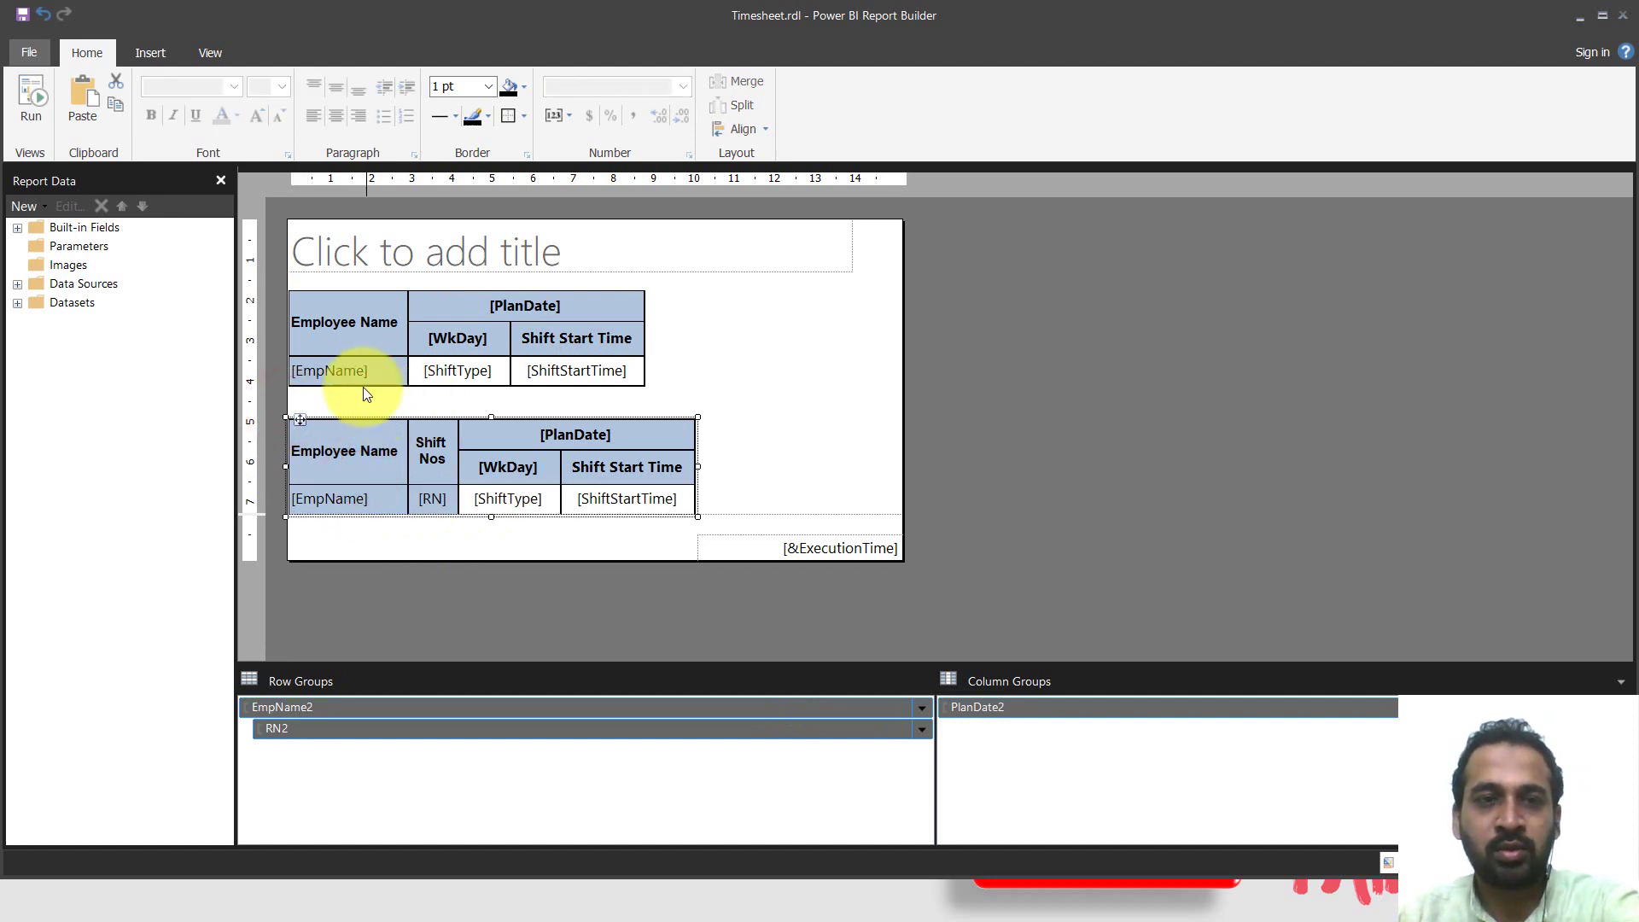
pyautogui.click(591, 354)
pyautogui.hotkey('ctrl', 'z')
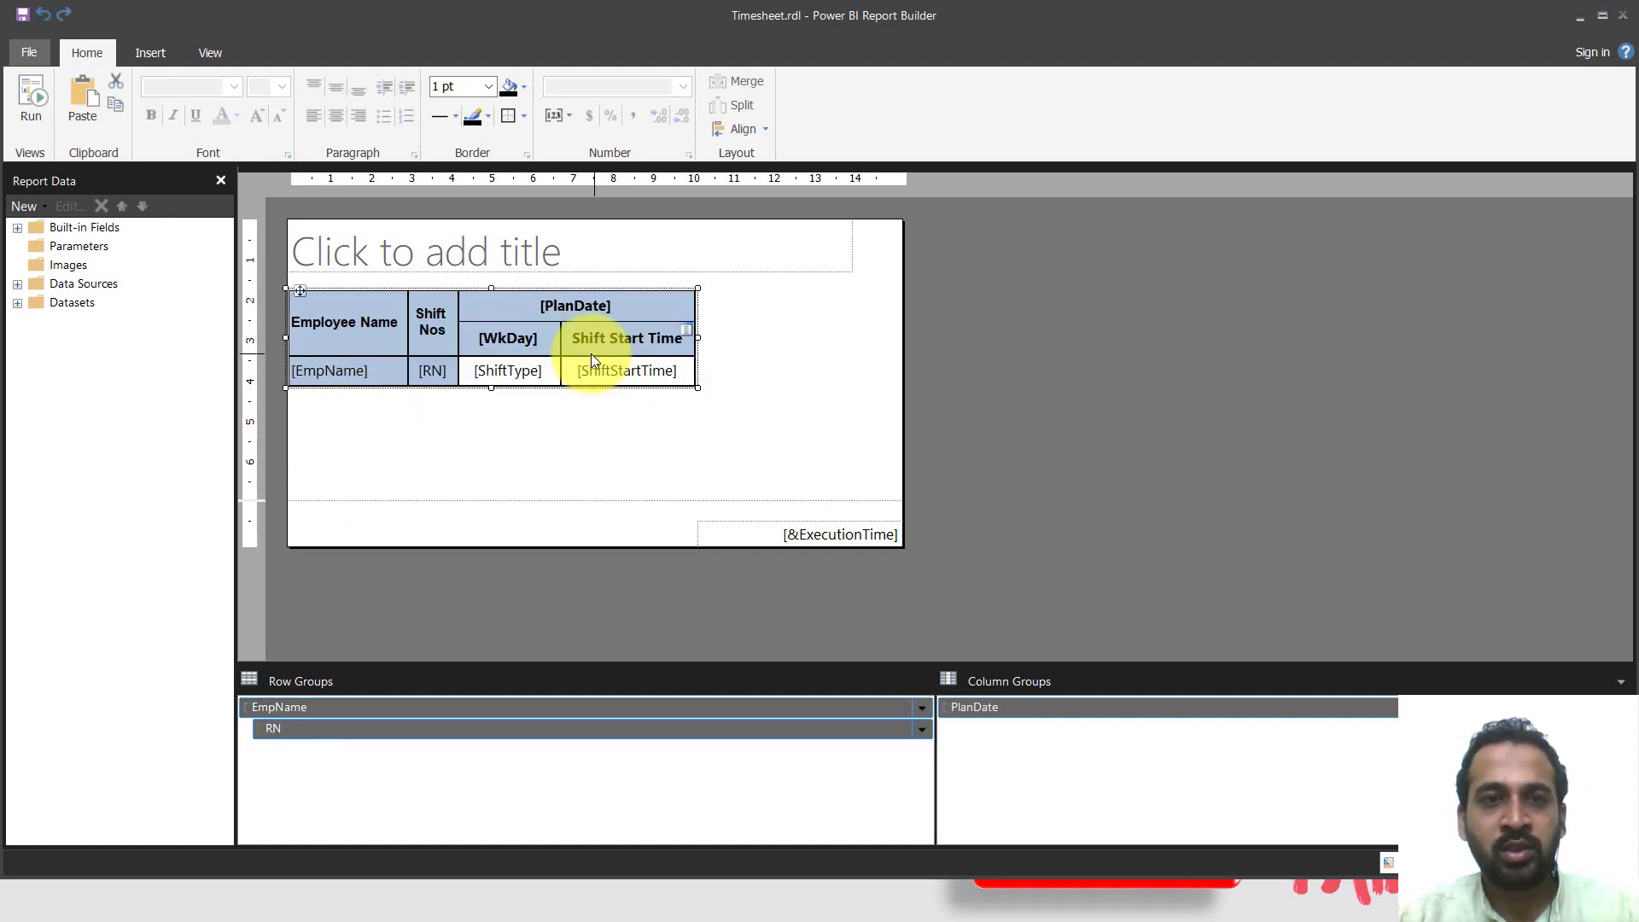
# Open and close the report Body Properties without changes, then select the Employee Name header
pyautogui.rightClick(300, 293)
pyautogui.click(391, 456)
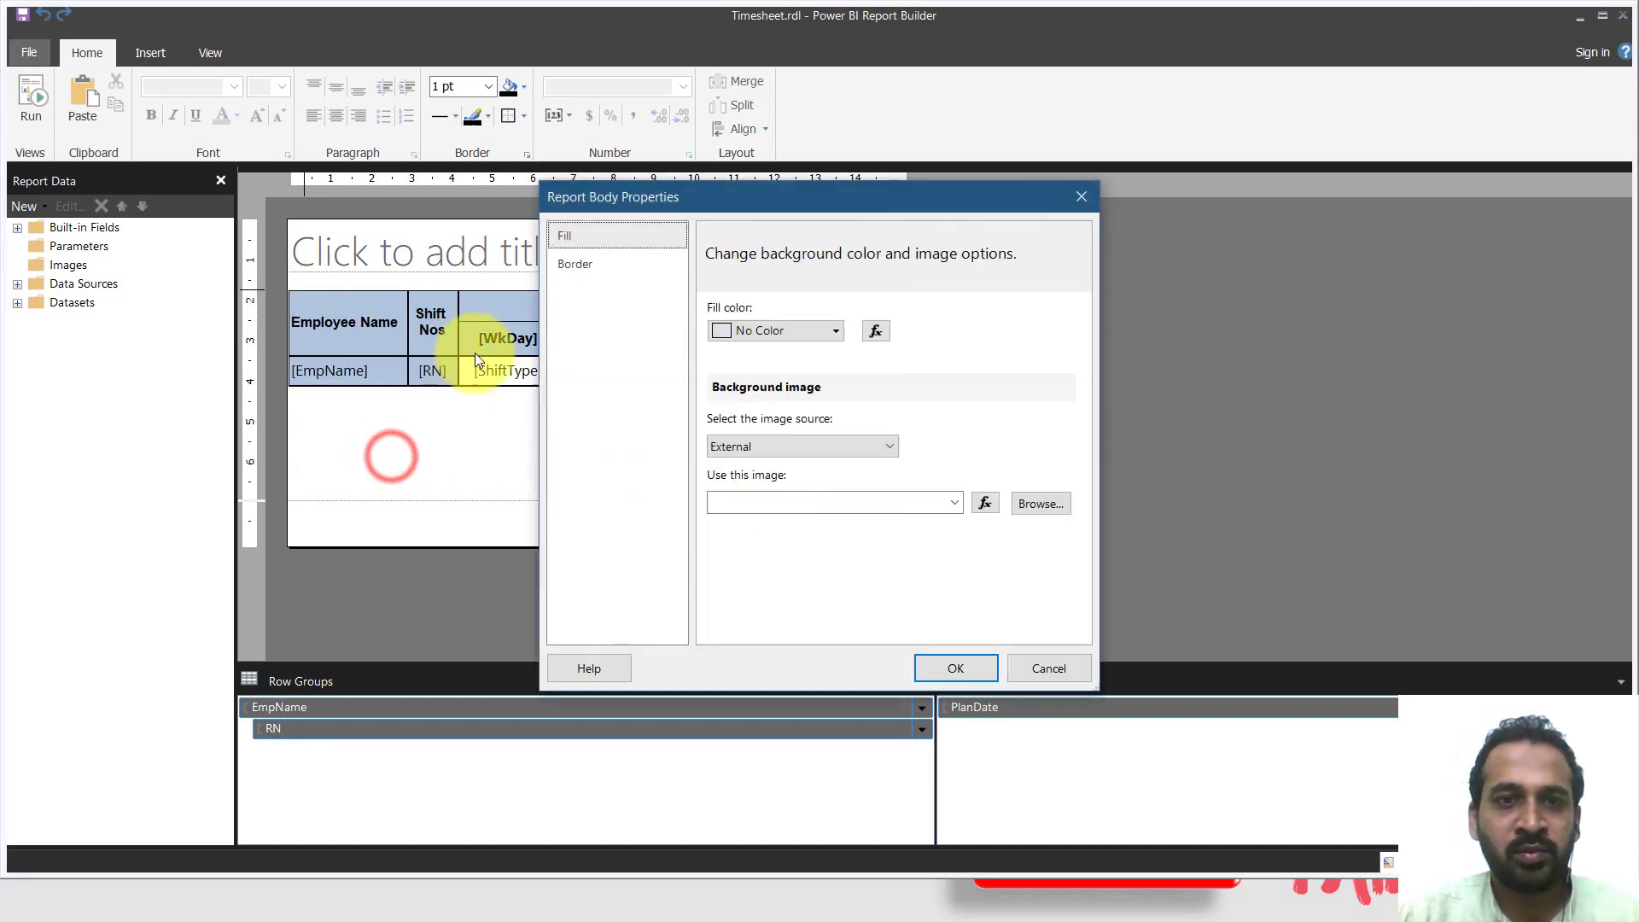
pyautogui.click(1080, 197)
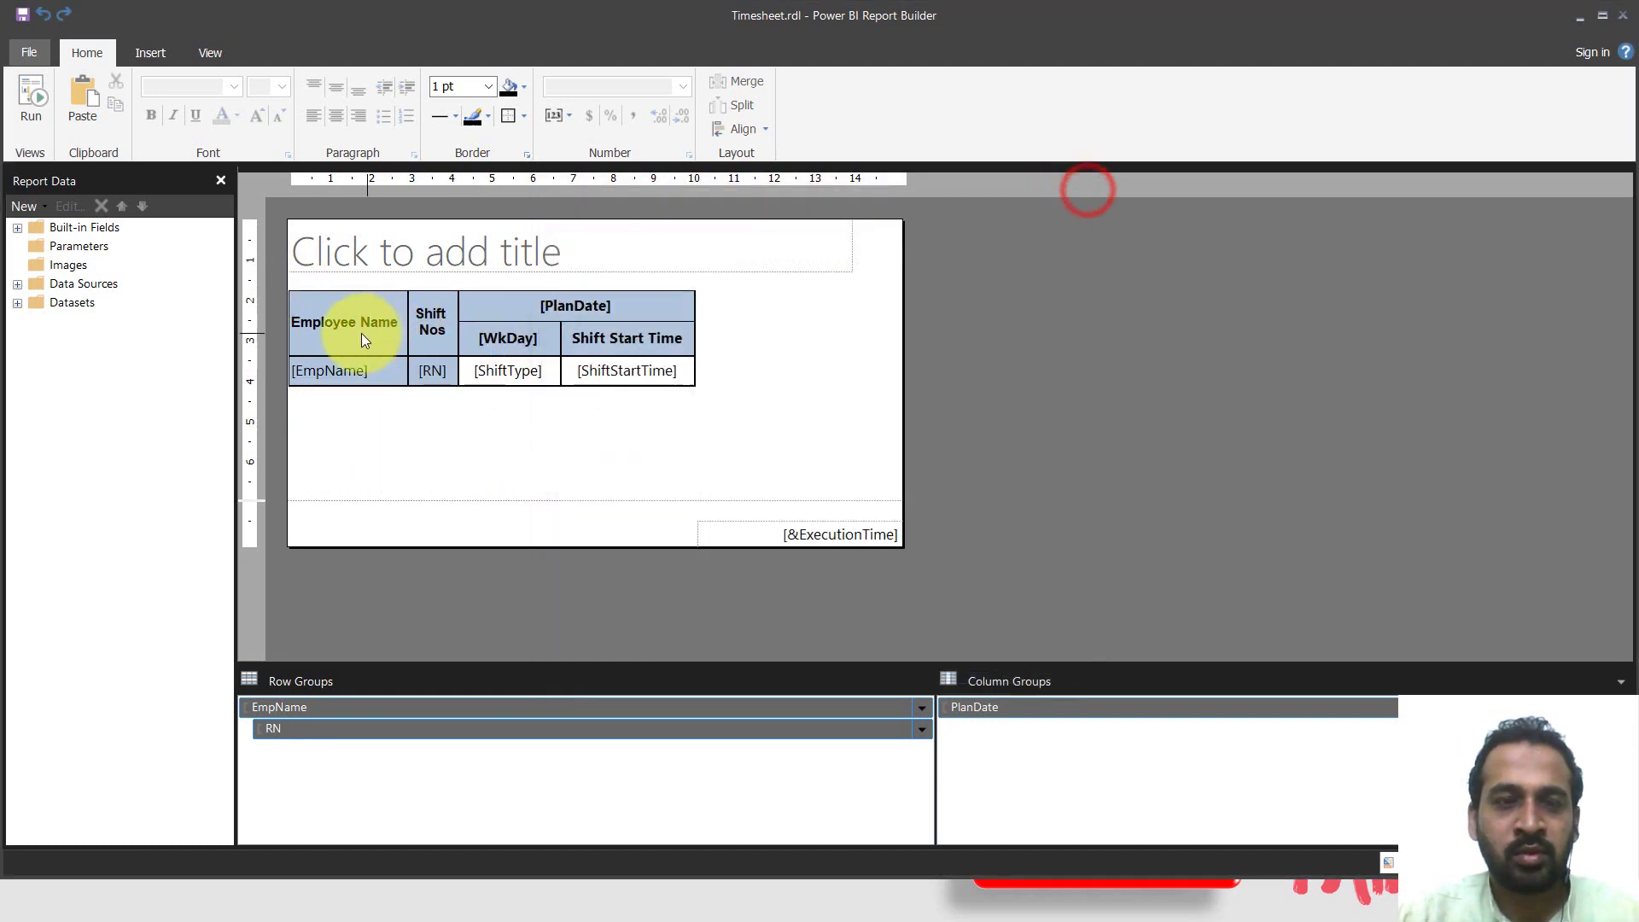
pyautogui.click(362, 335)
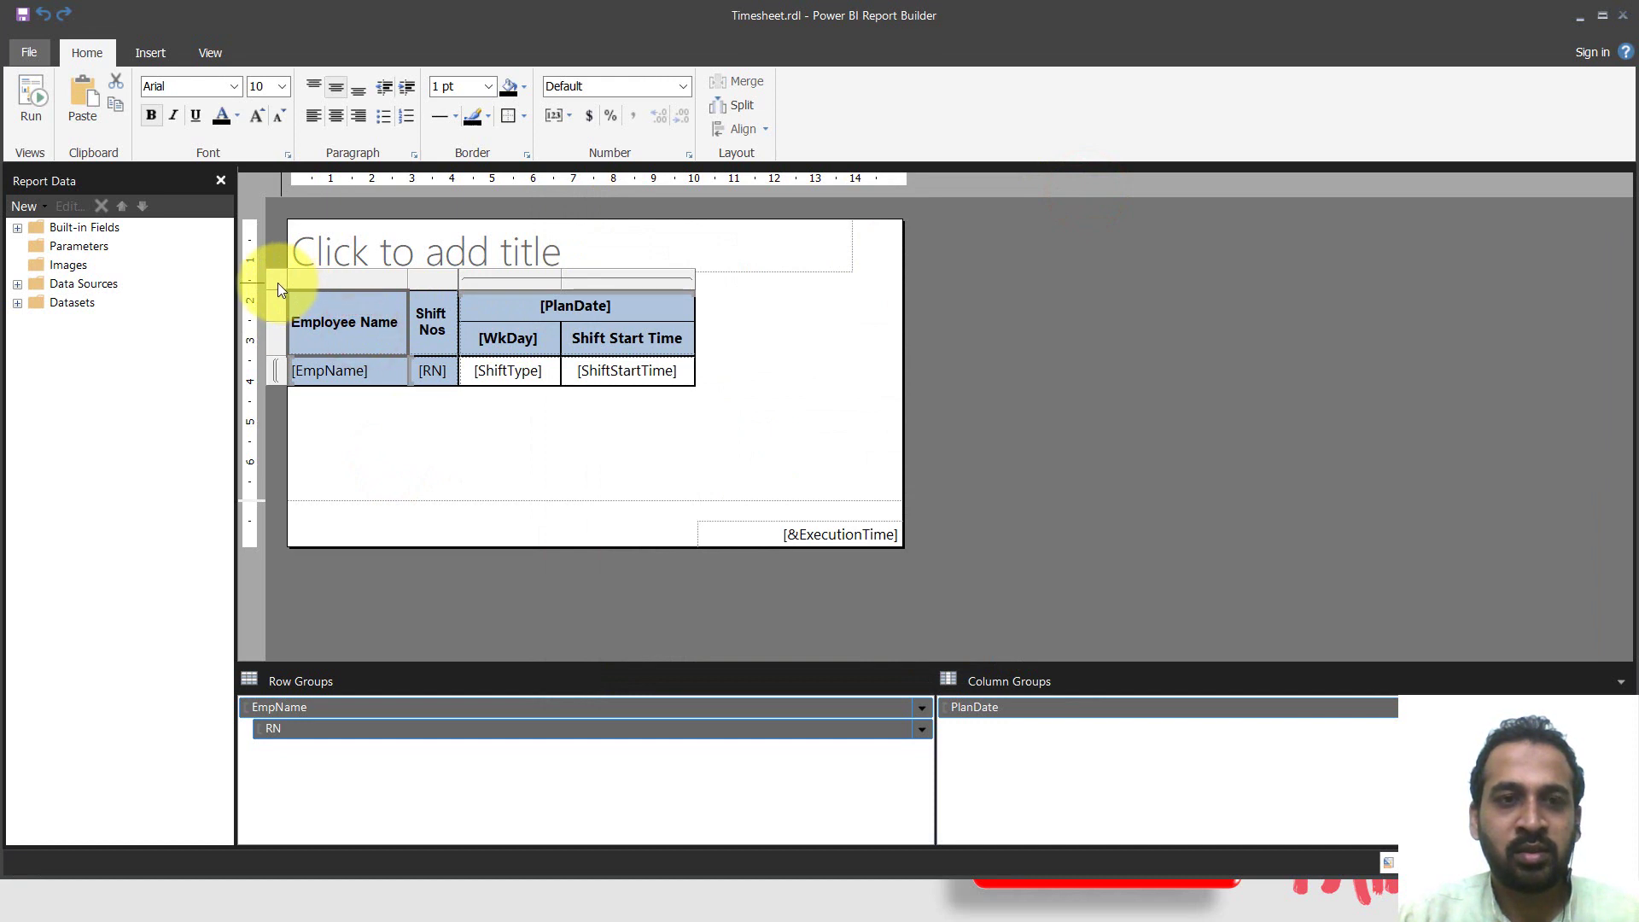
# Remove the table's [EmpName] filter in Tablix Properties and run the report for all employees
pyautogui.rightClick(278, 284)
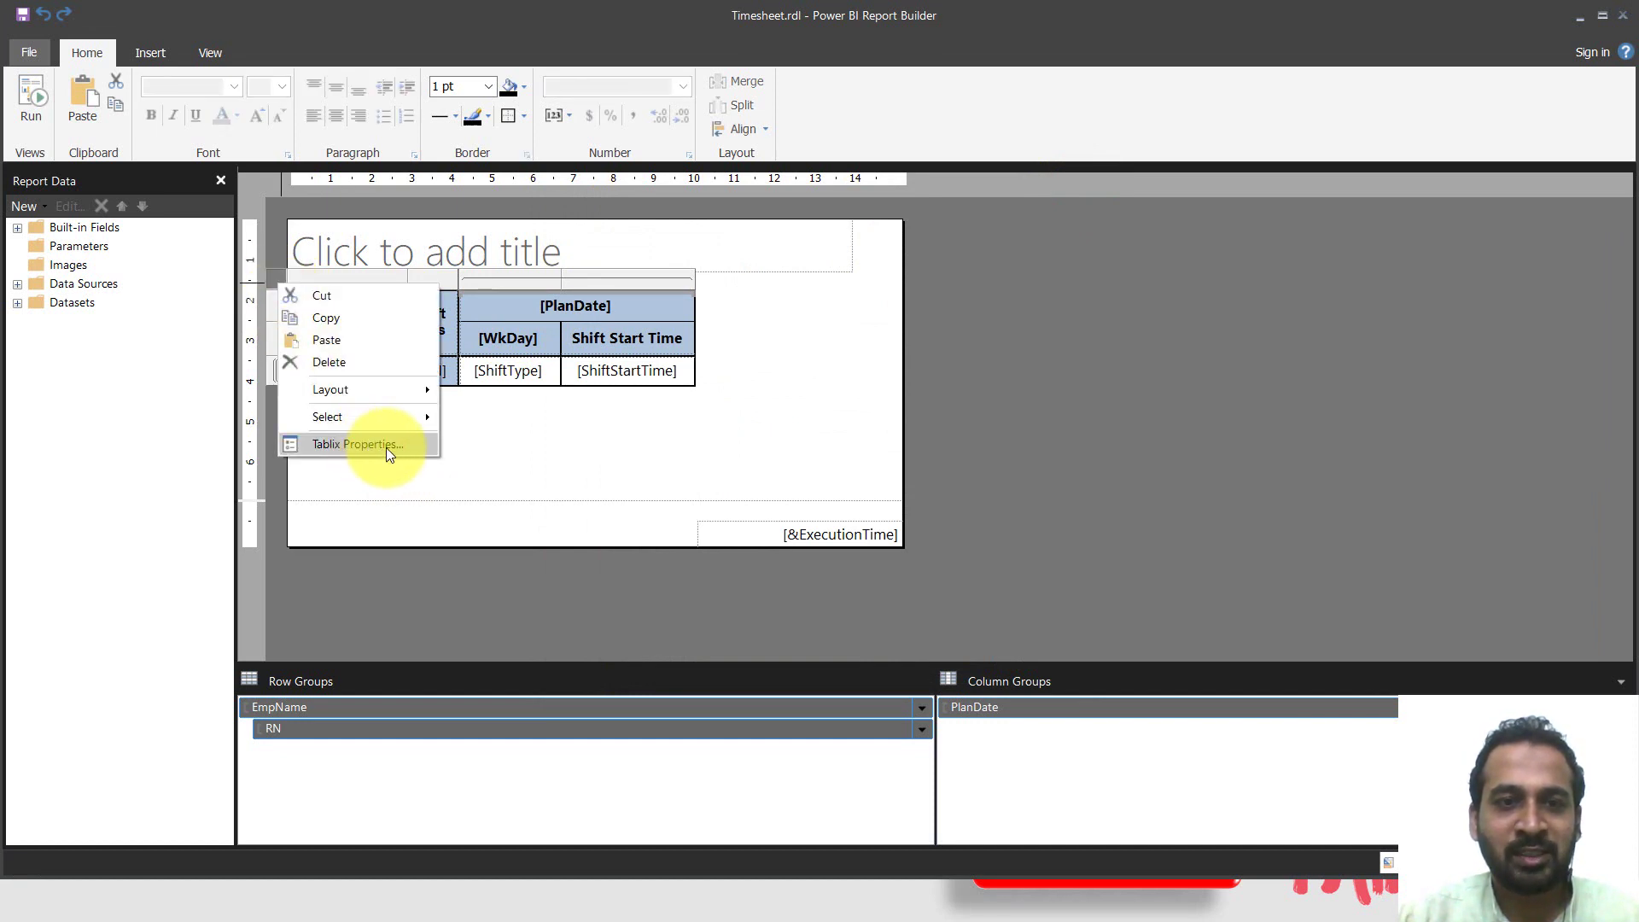
pyautogui.click(388, 447)
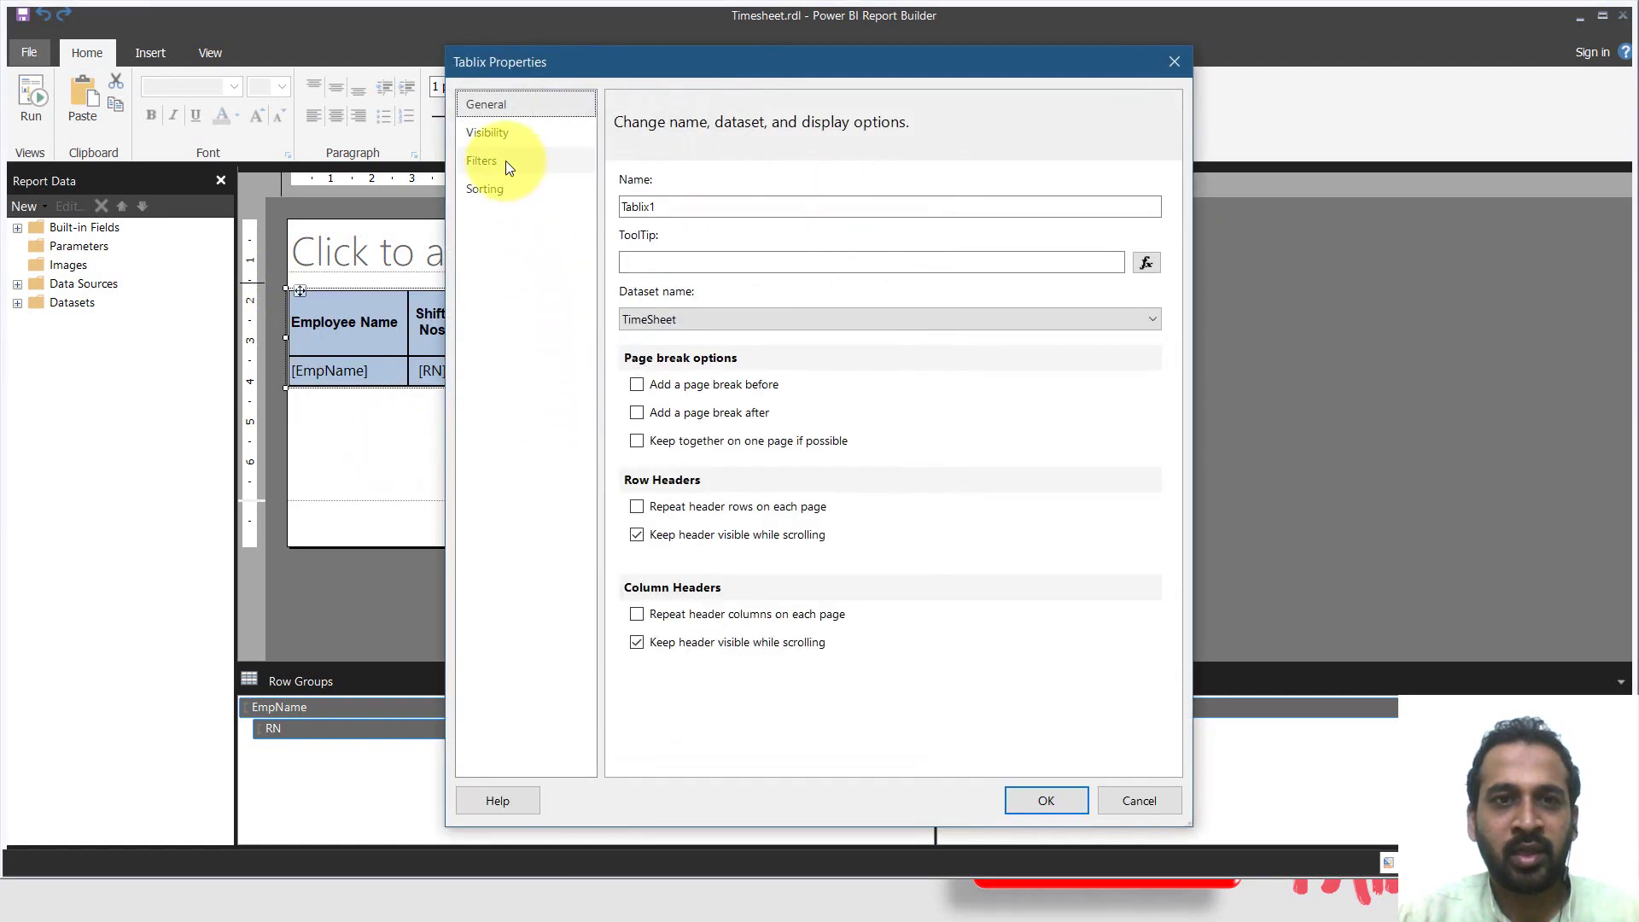
pyautogui.click(504, 160)
pyautogui.click(659, 266)
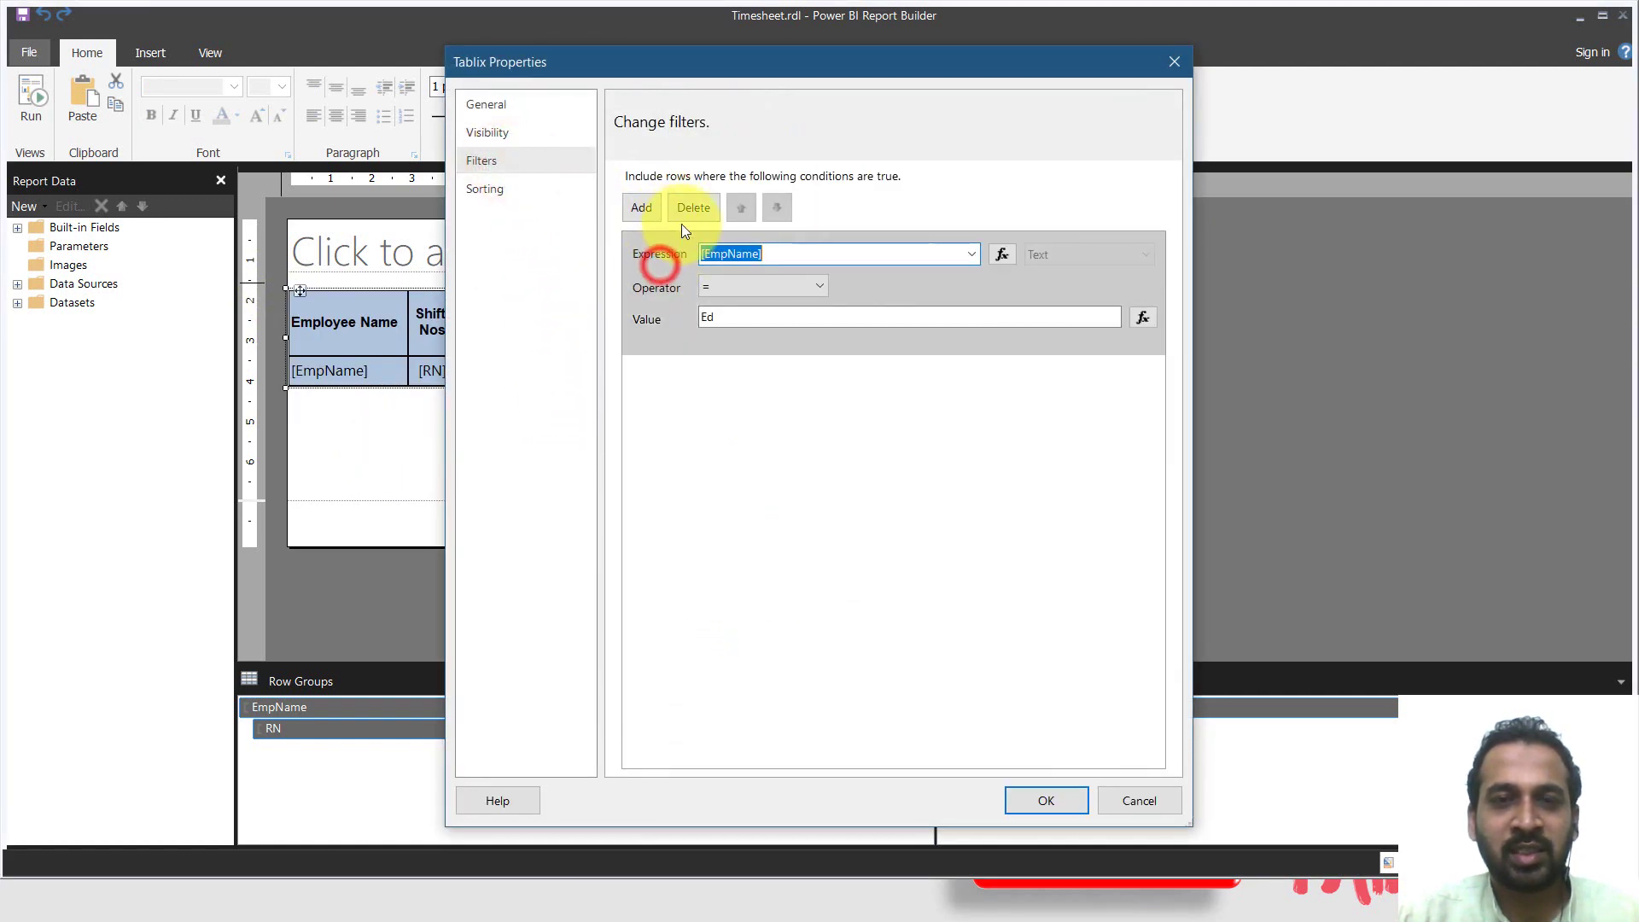
pyautogui.click(690, 206)
pyautogui.click(1060, 793)
pyautogui.click(30, 111)
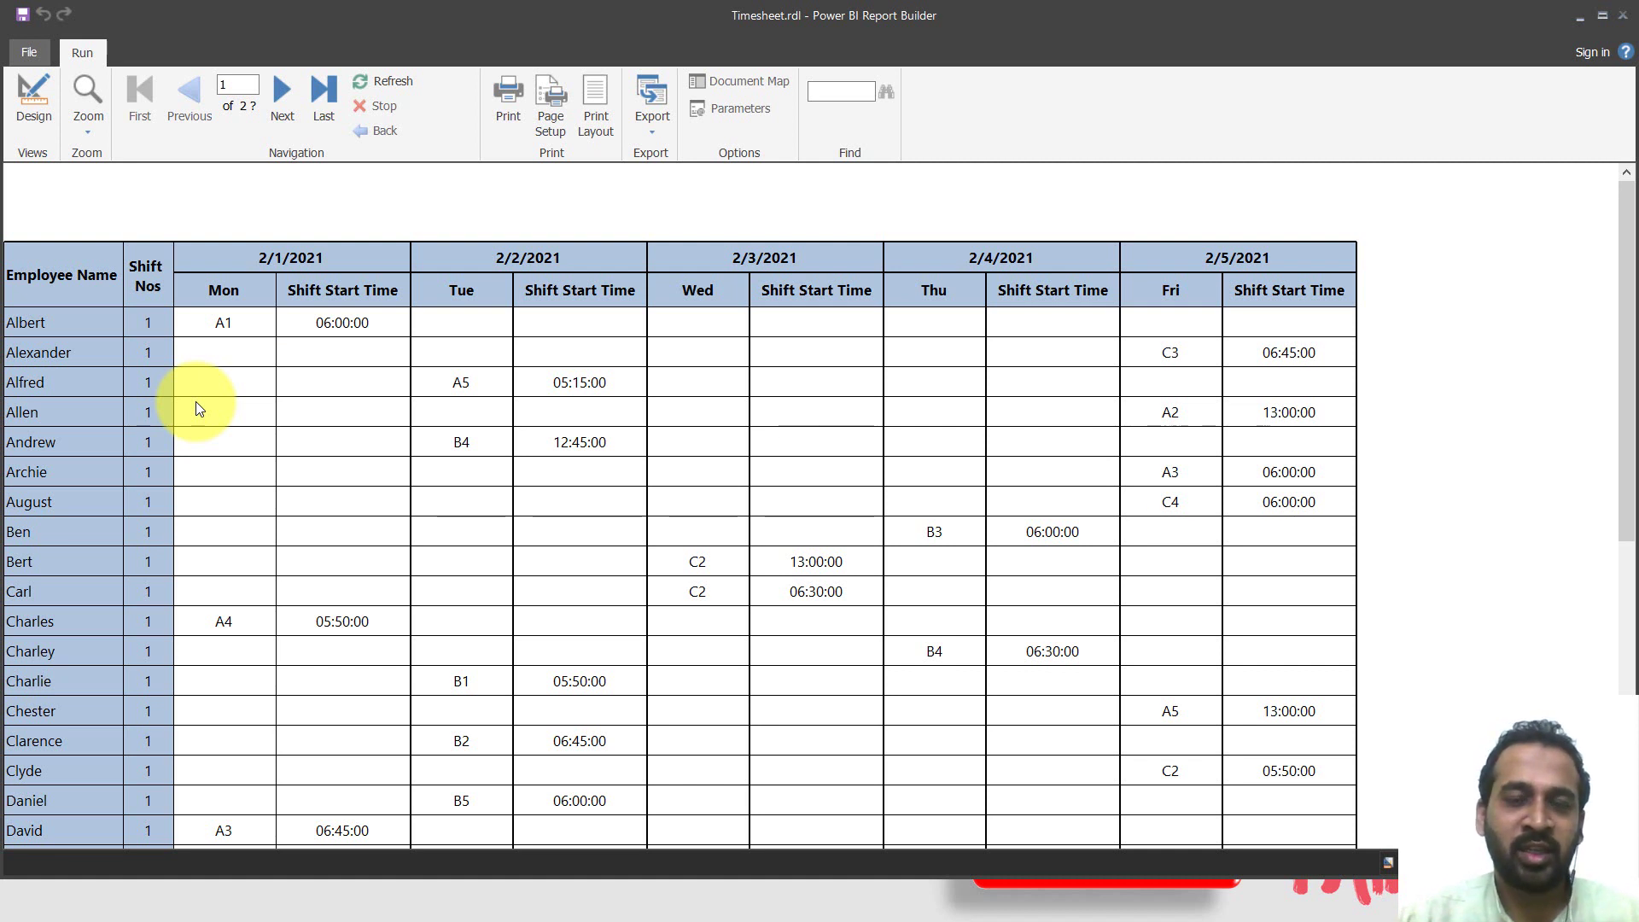
# Back in design, change the report title to 'Timesheet'
pyautogui.click(33, 135)
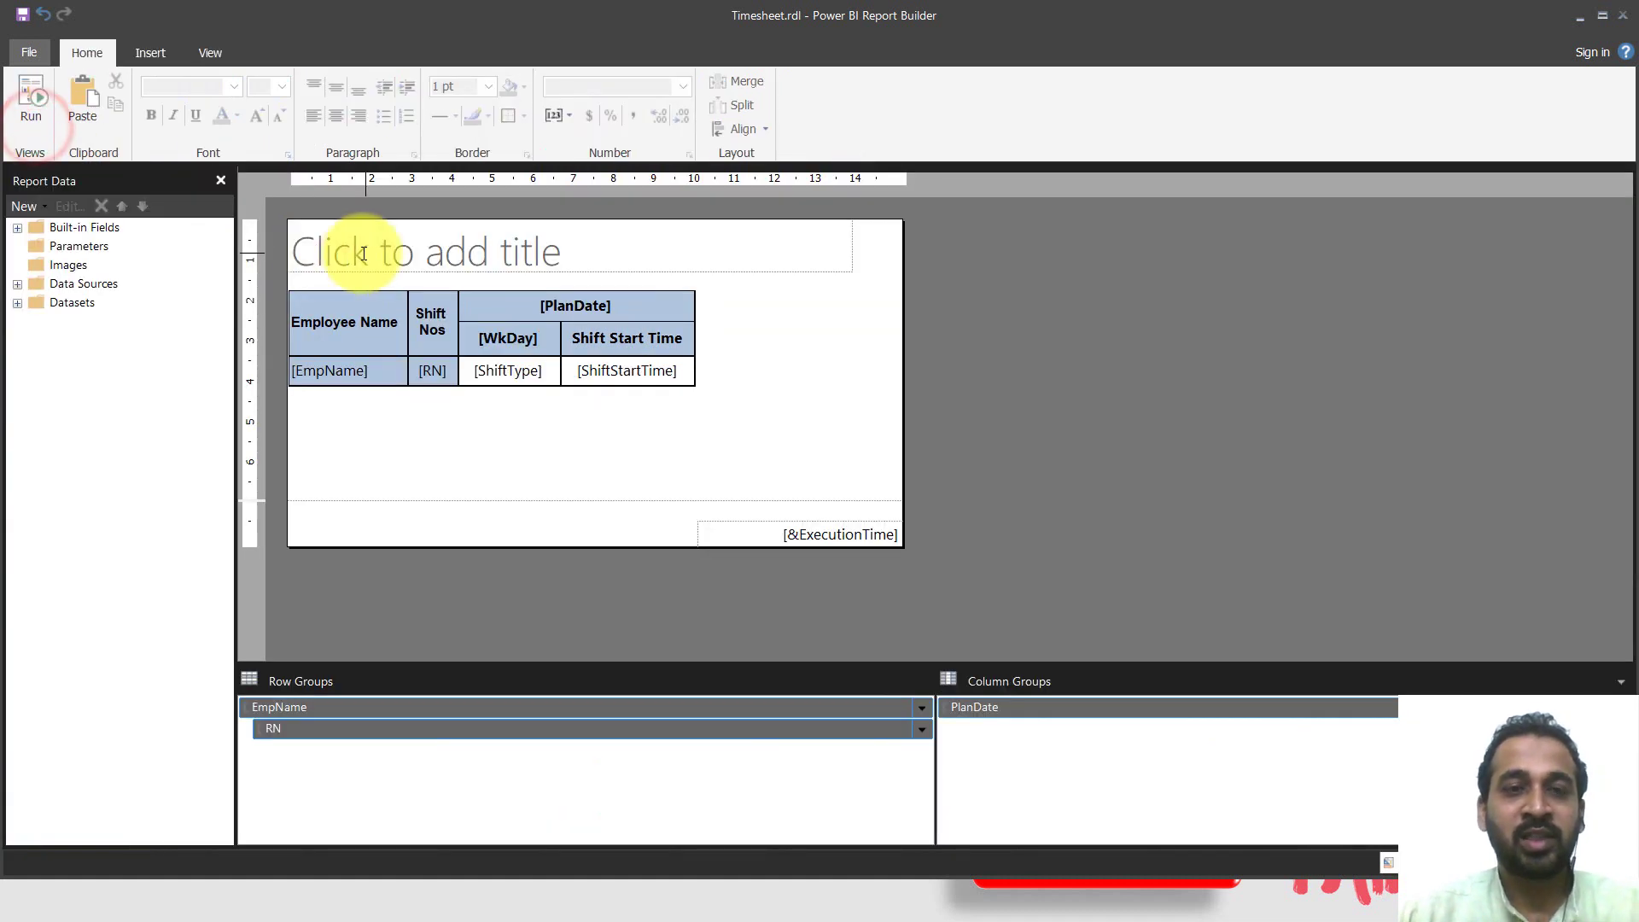
pyautogui.click(362, 252)
pyautogui.write('TImes')
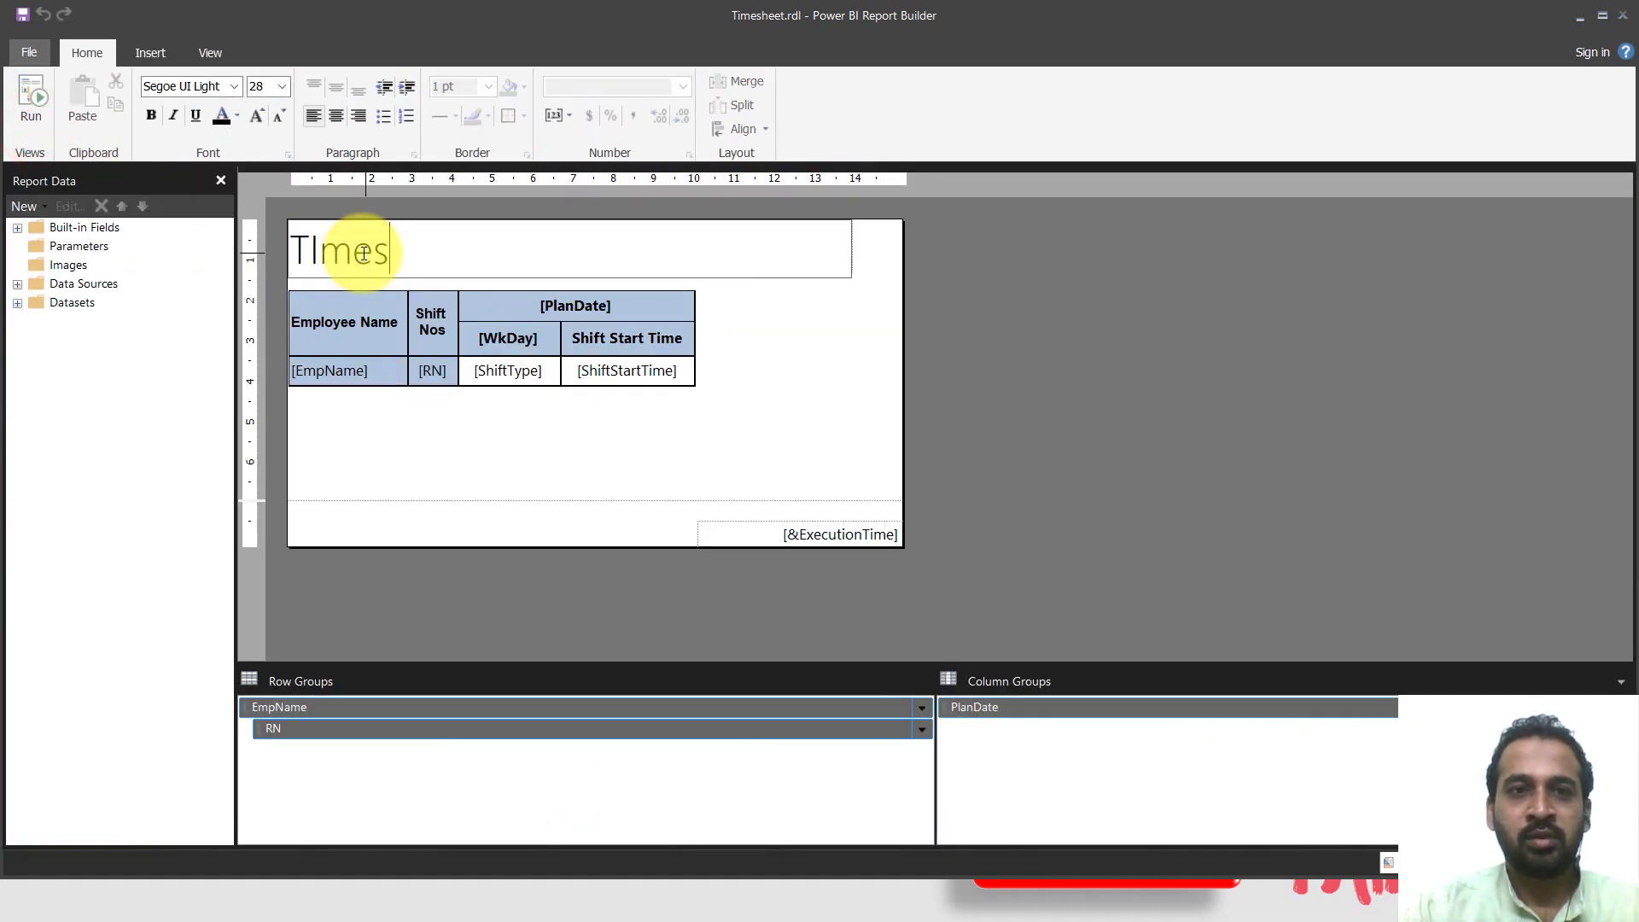
pyautogui.press('BackSpace')
pyautogui.press('BackSpace')
pyautogui.press('BackSpace')
pyautogui.press('BackSpace')
pyautogui.write('imesheet')
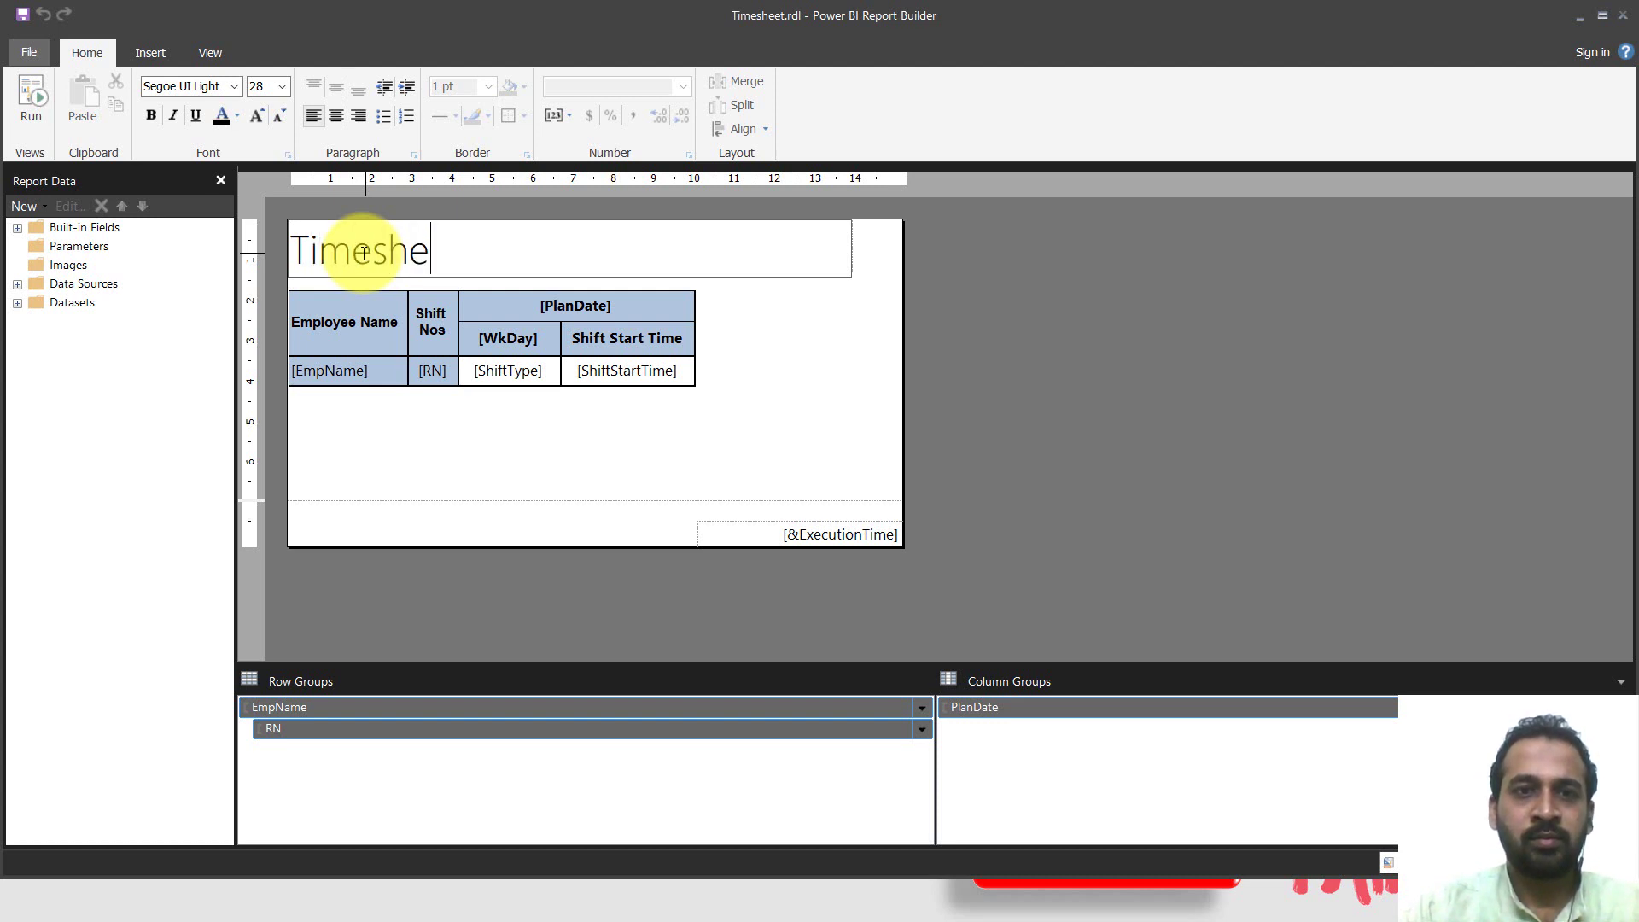
pyautogui.click(373, 331)
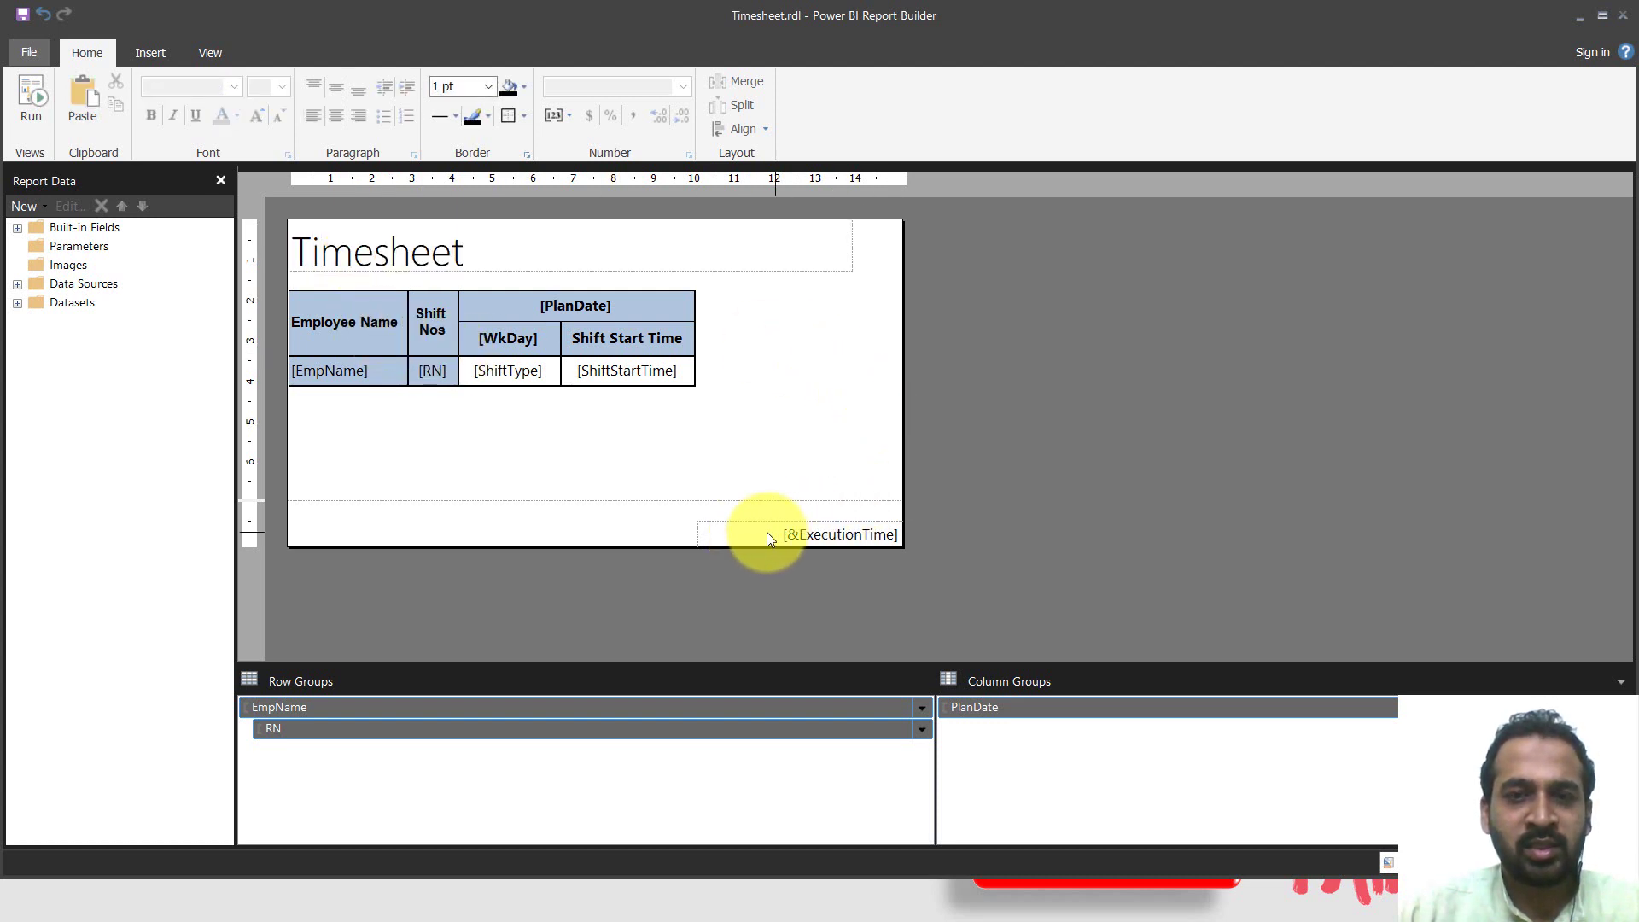
# Shorten the report body, narrow the WkDay column, and undo the Shift Start Time narrowing
pyautogui.click(648, 462)
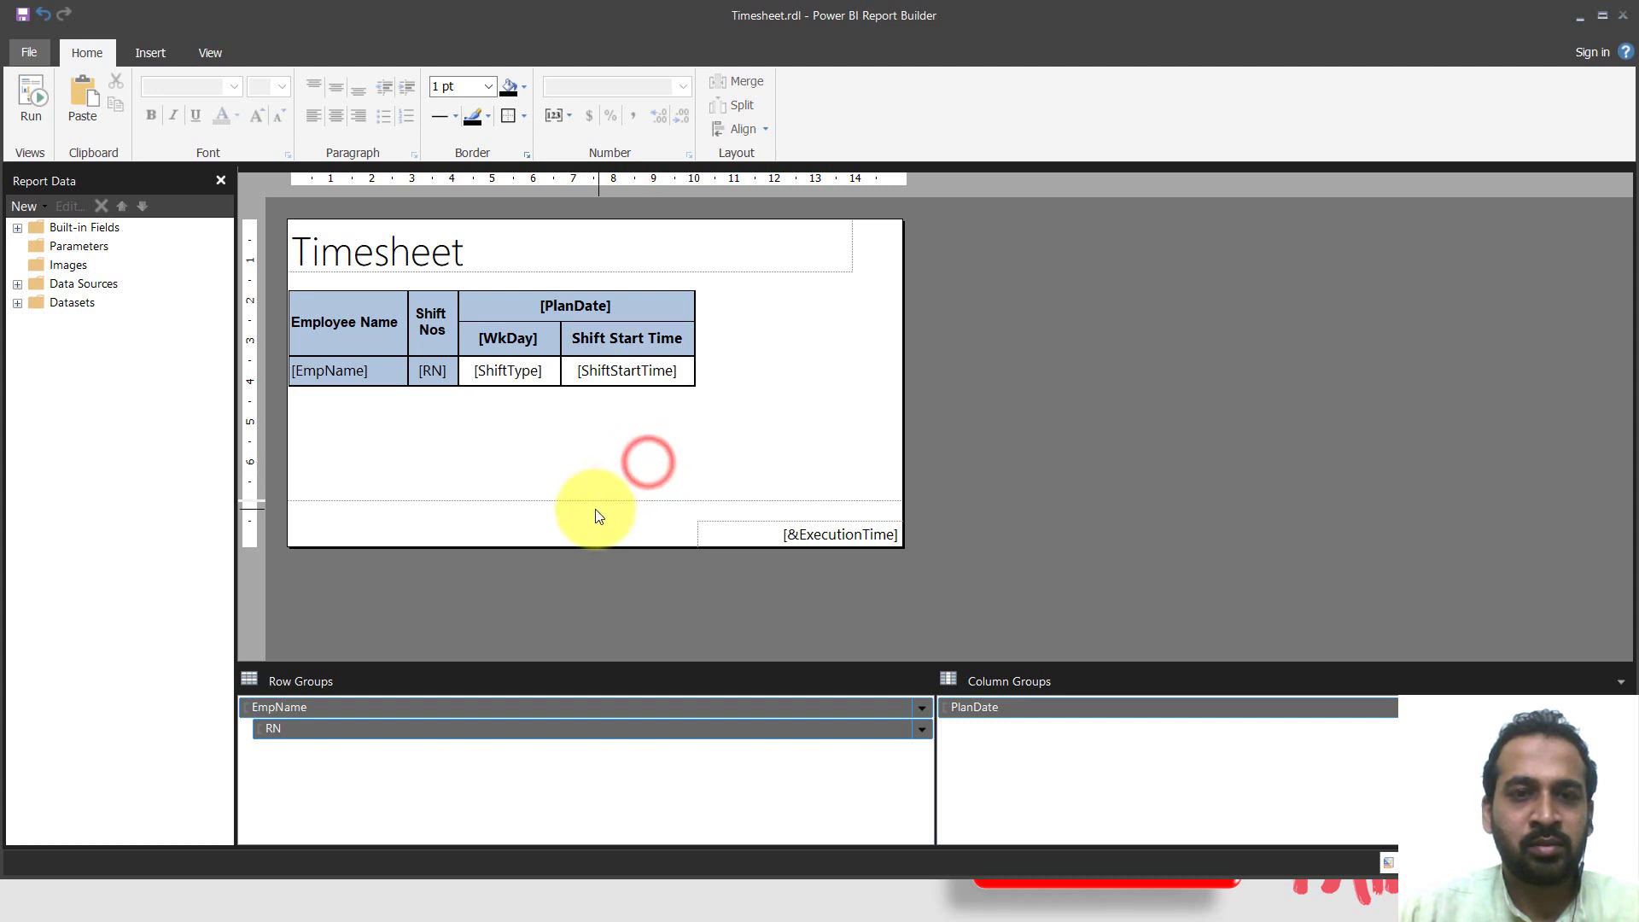
pyautogui.moveTo(604, 495); pyautogui.dragTo(606, 389)
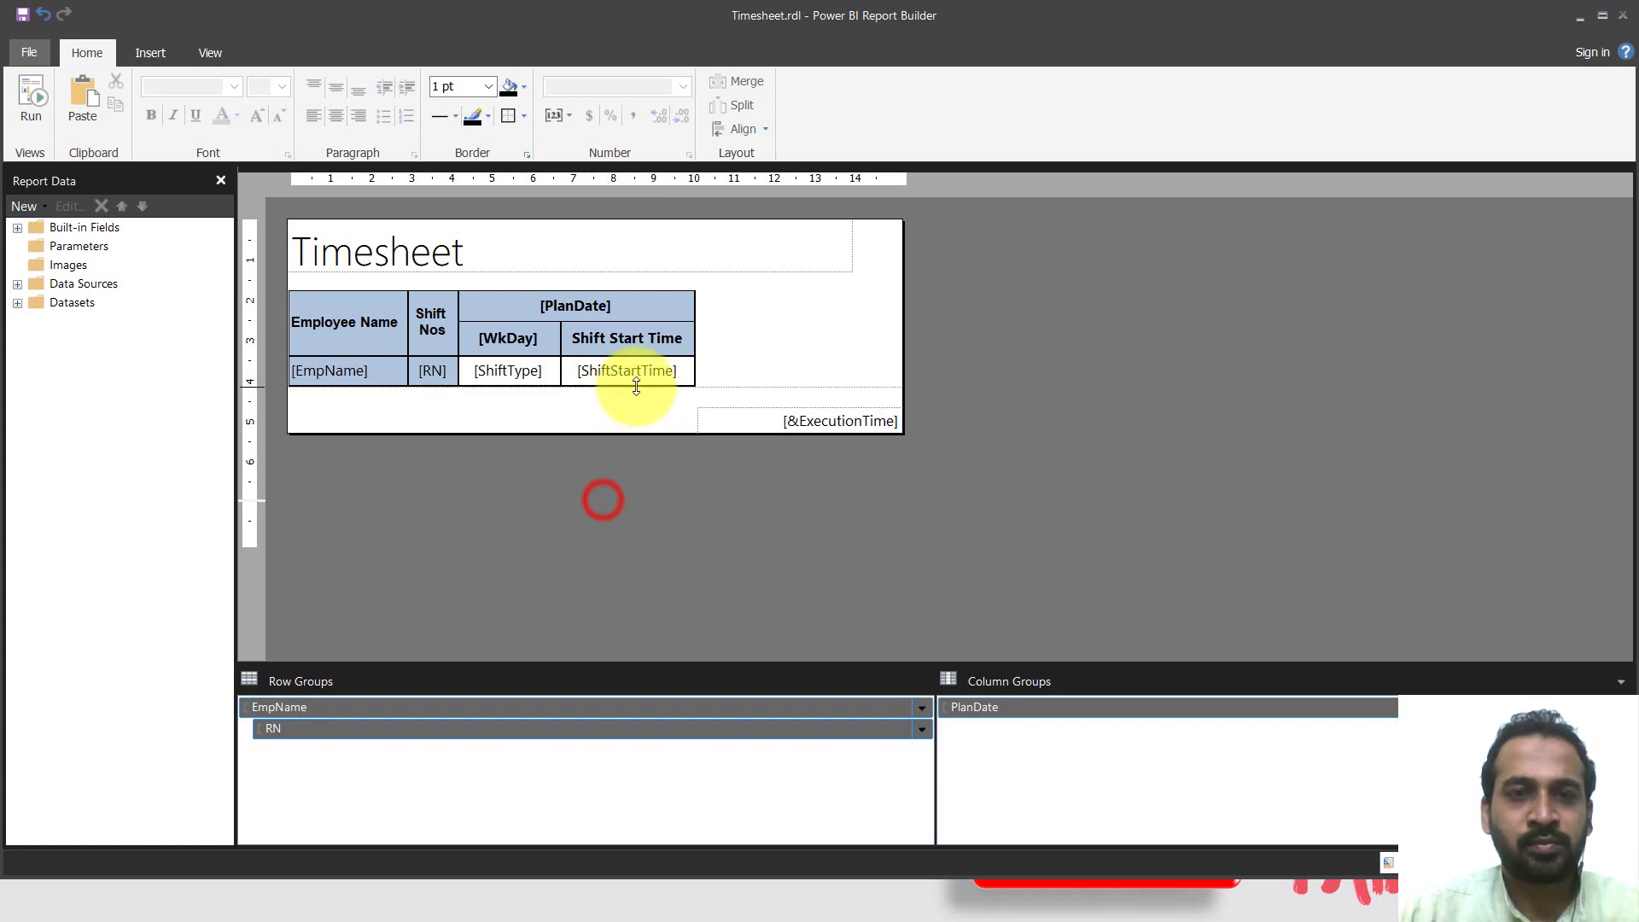
pyautogui.click(540, 333)
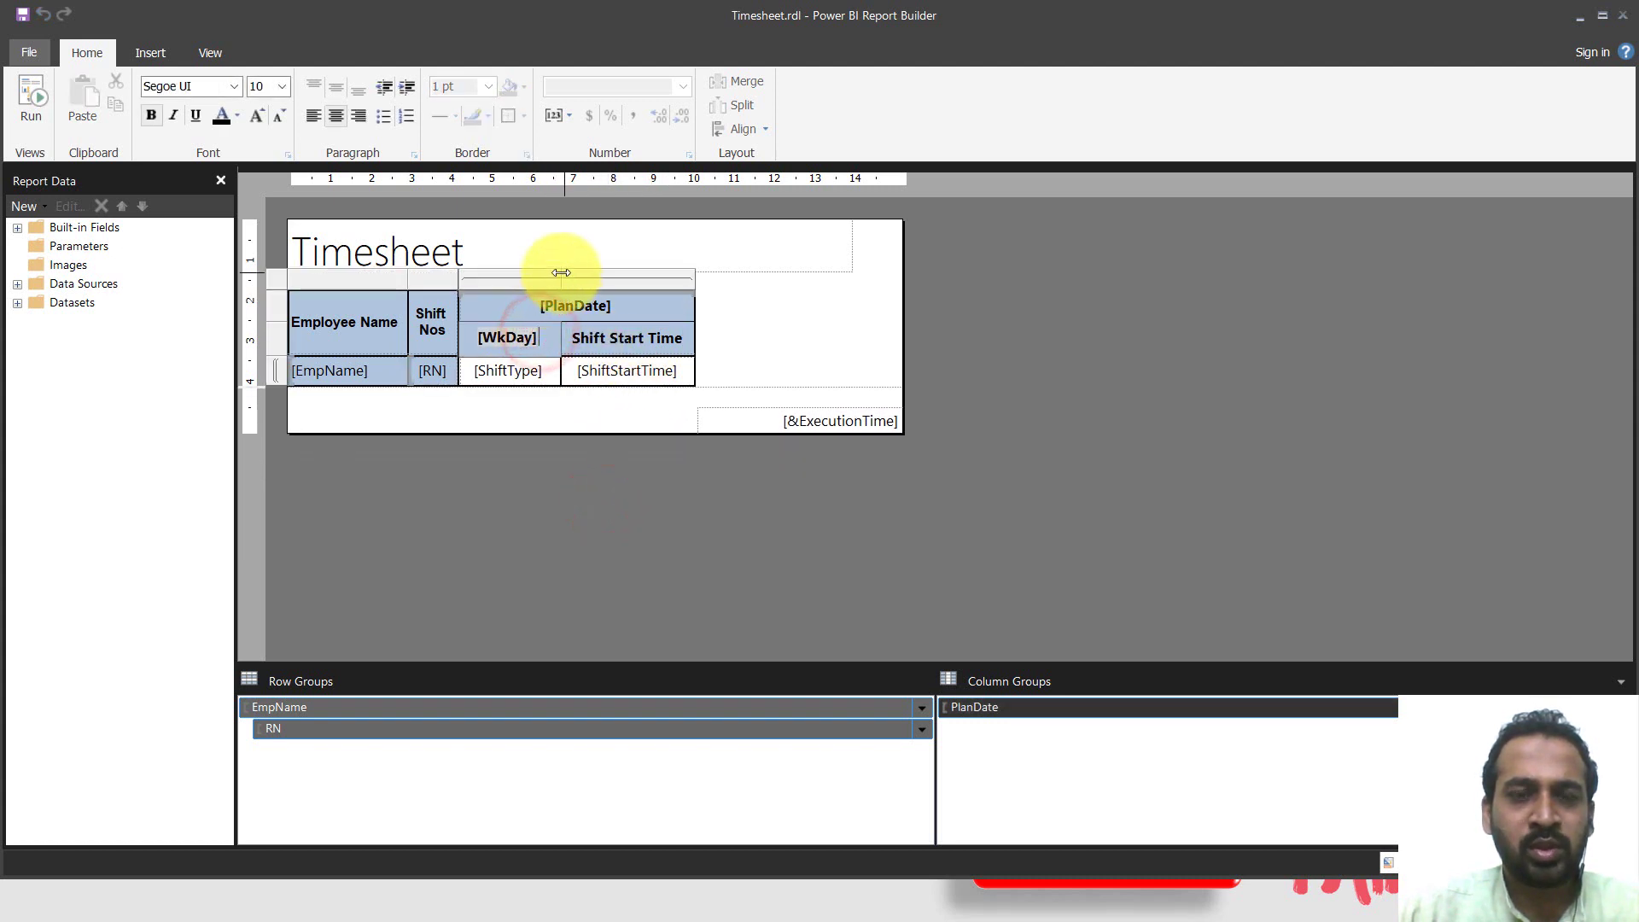
pyautogui.moveTo(560, 278); pyautogui.dragTo(535, 292)
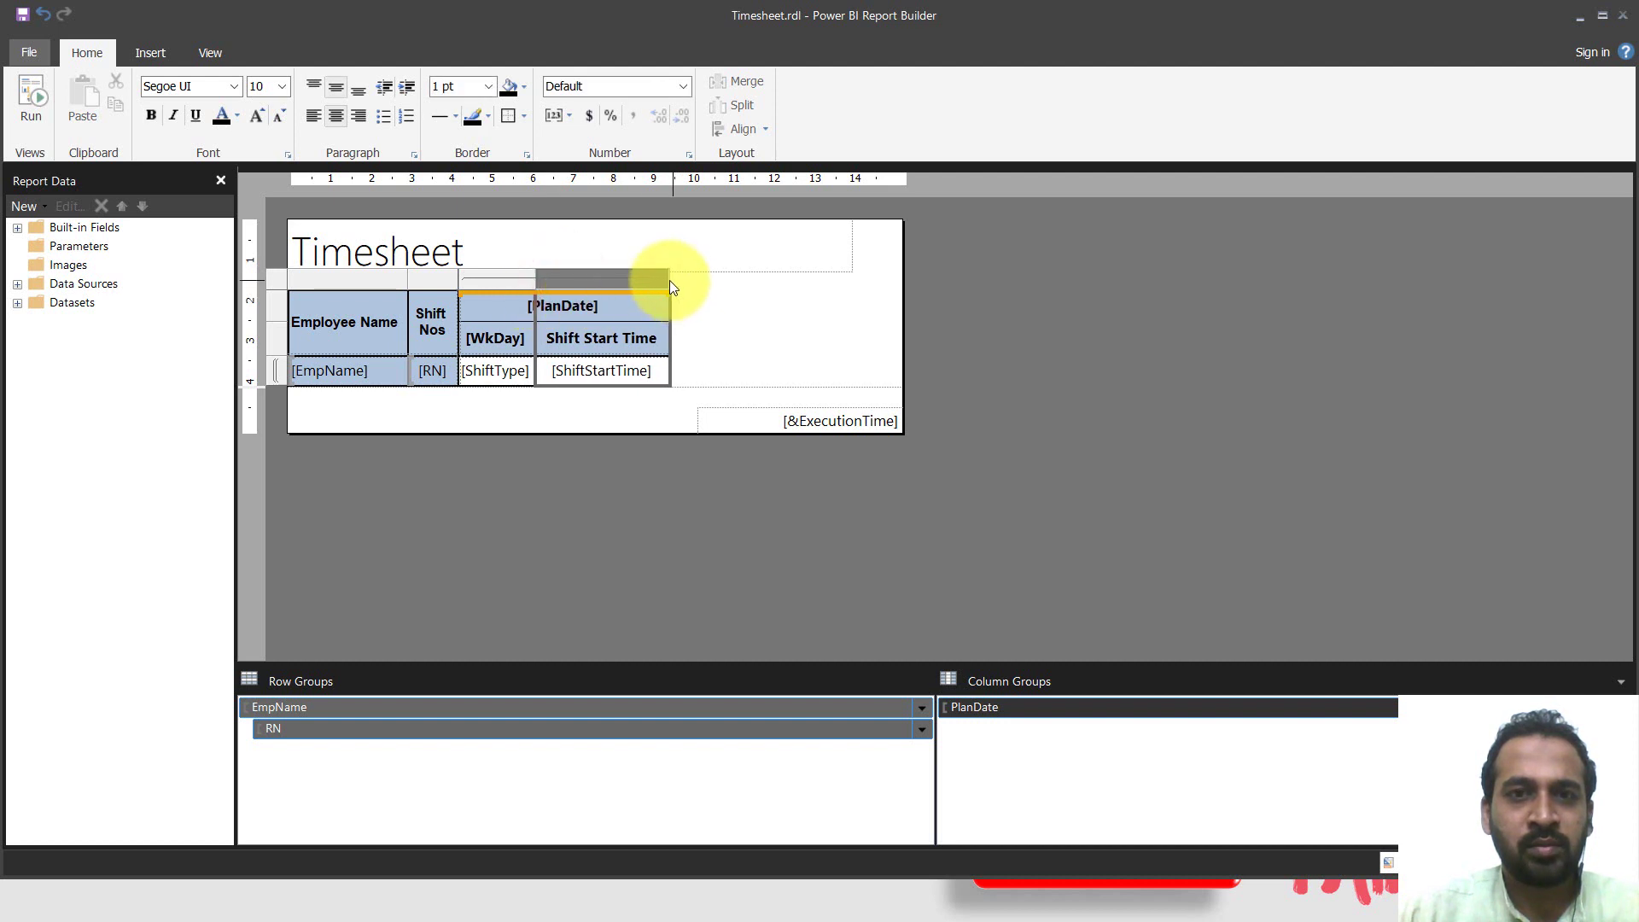
pyautogui.moveTo(668, 281); pyautogui.dragTo(651, 284)
pyautogui.hotkey('ctrl', 'z')
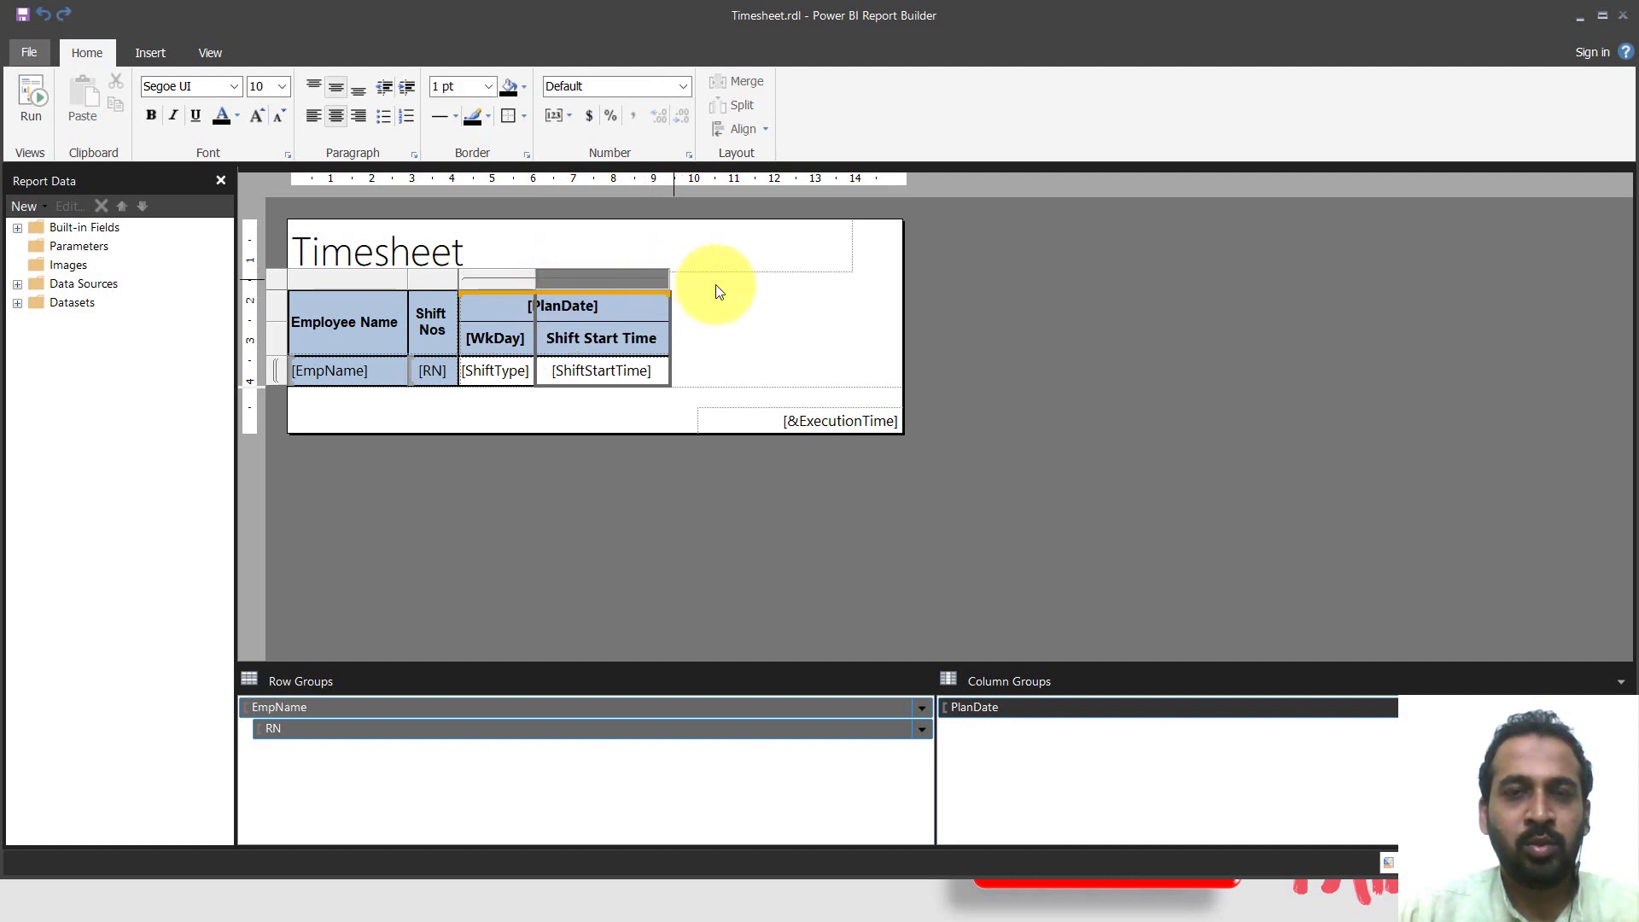
pyautogui.click(743, 322)
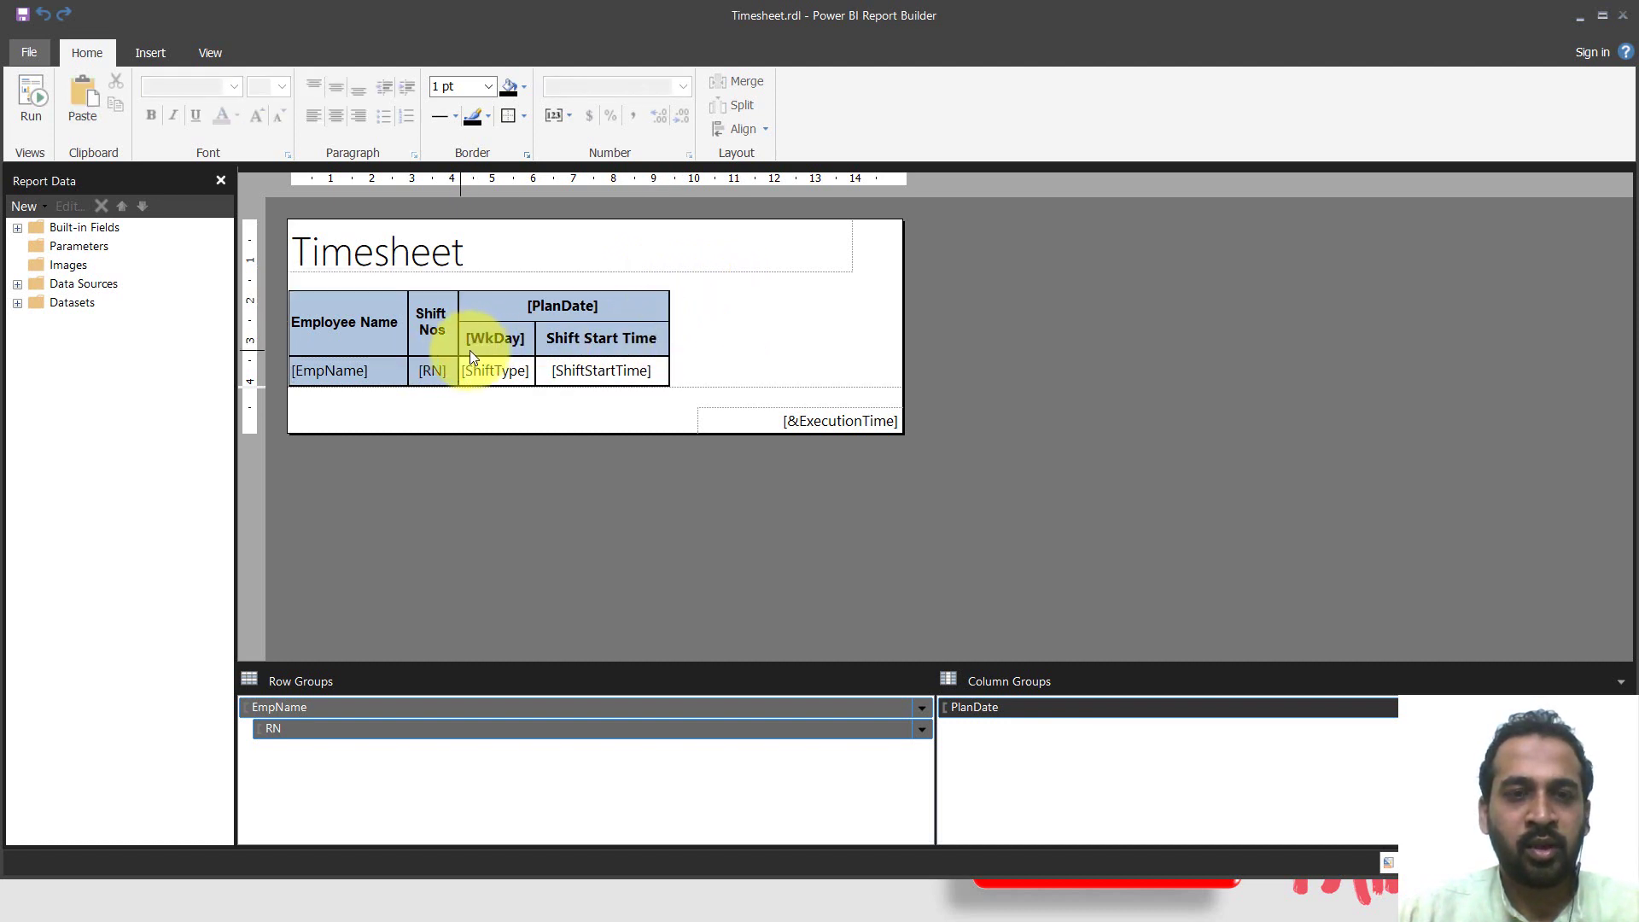
# Preview the report, retype the [WkDay] header as 'Shift Type', and preview again
pyautogui.click(34, 107)
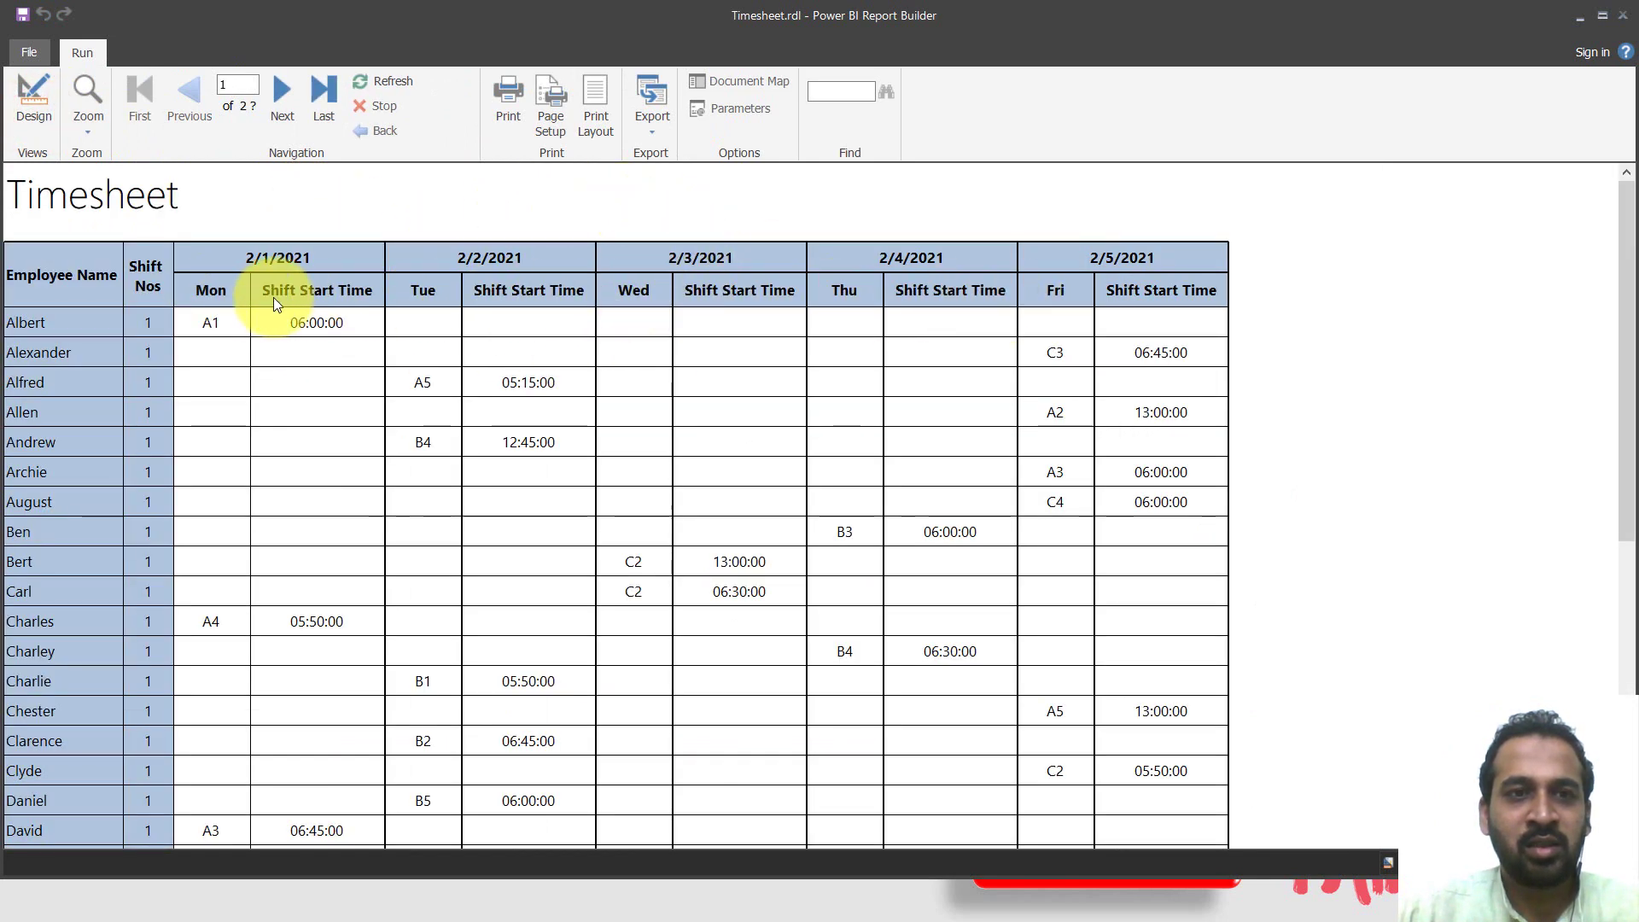
pyautogui.click(33, 123)
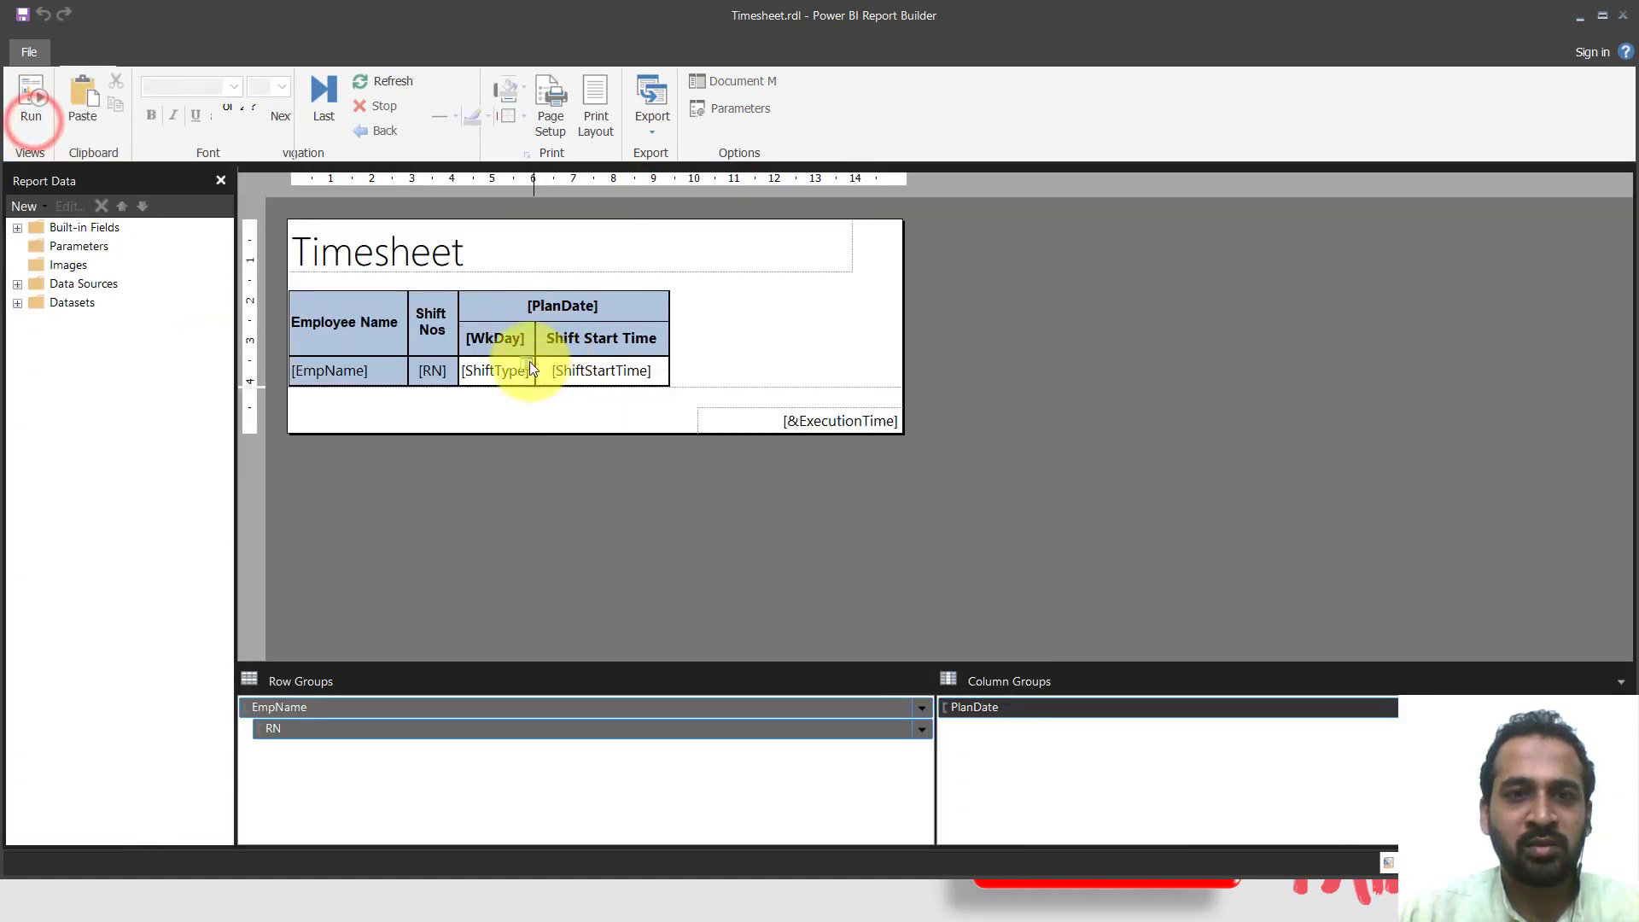
pyautogui.click(483, 348)
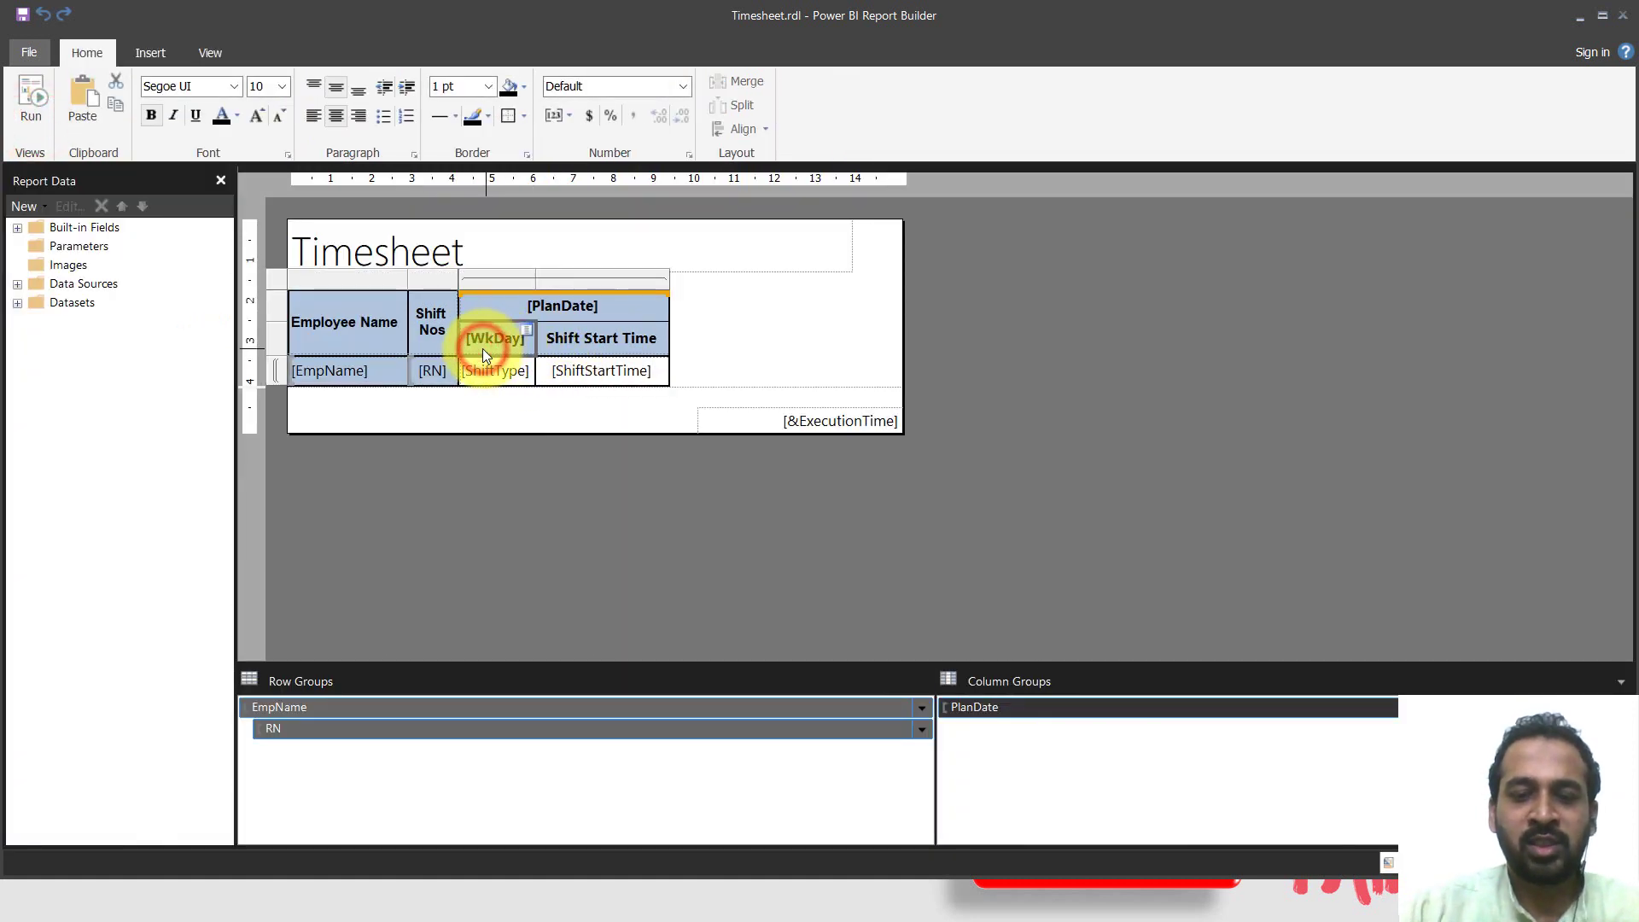
pyautogui.write('Shi')
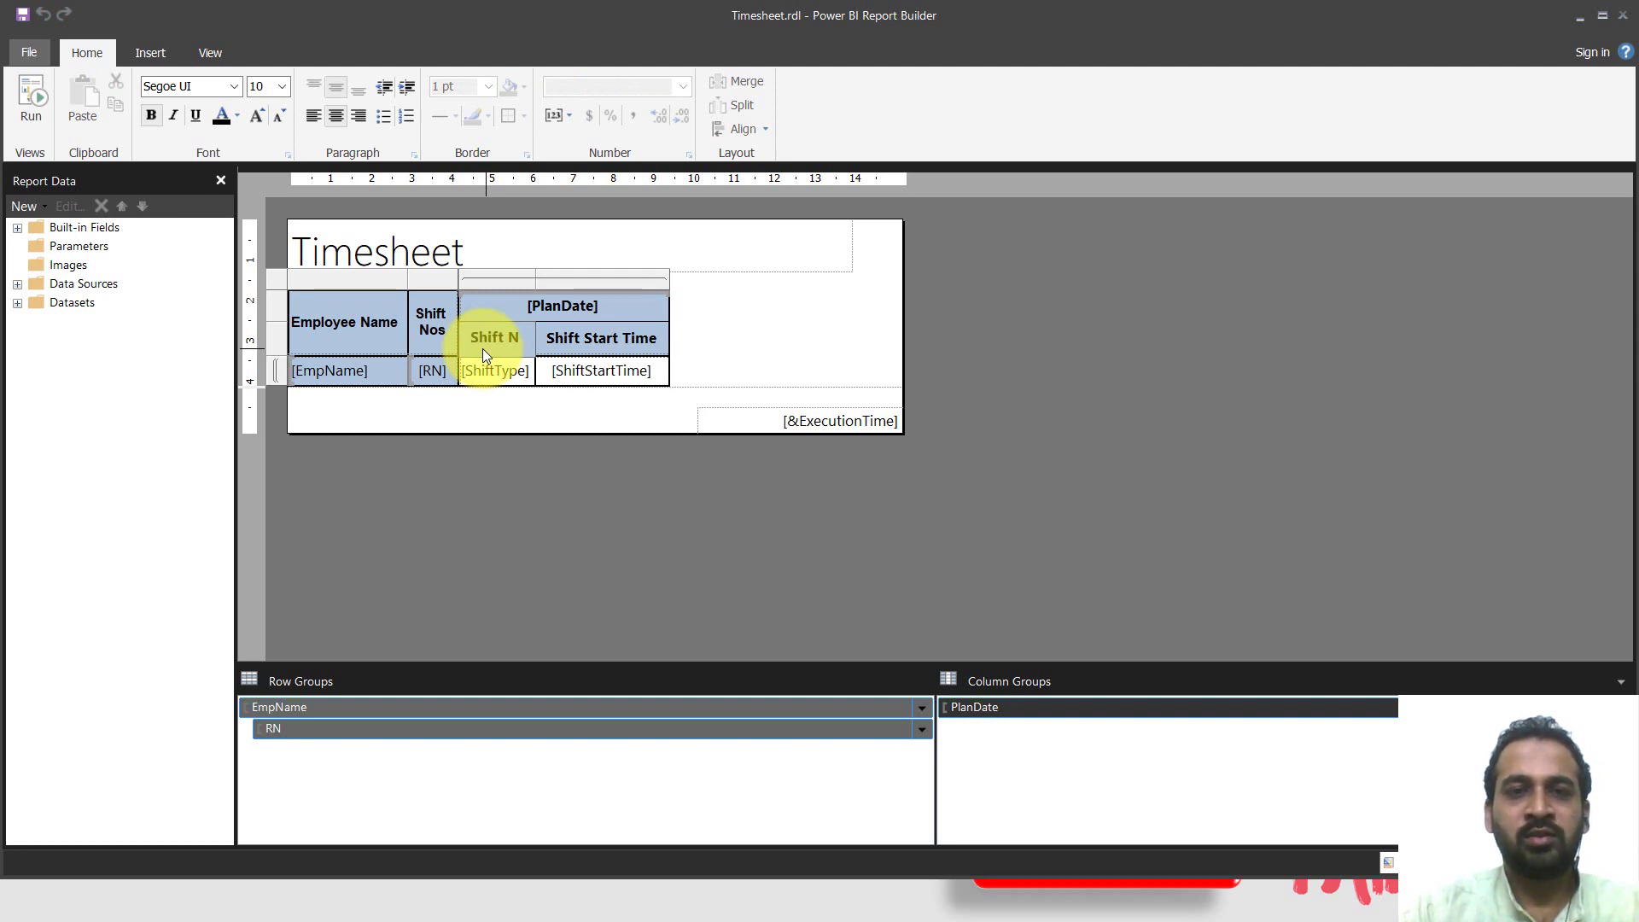
pyautogui.write('ft Type')
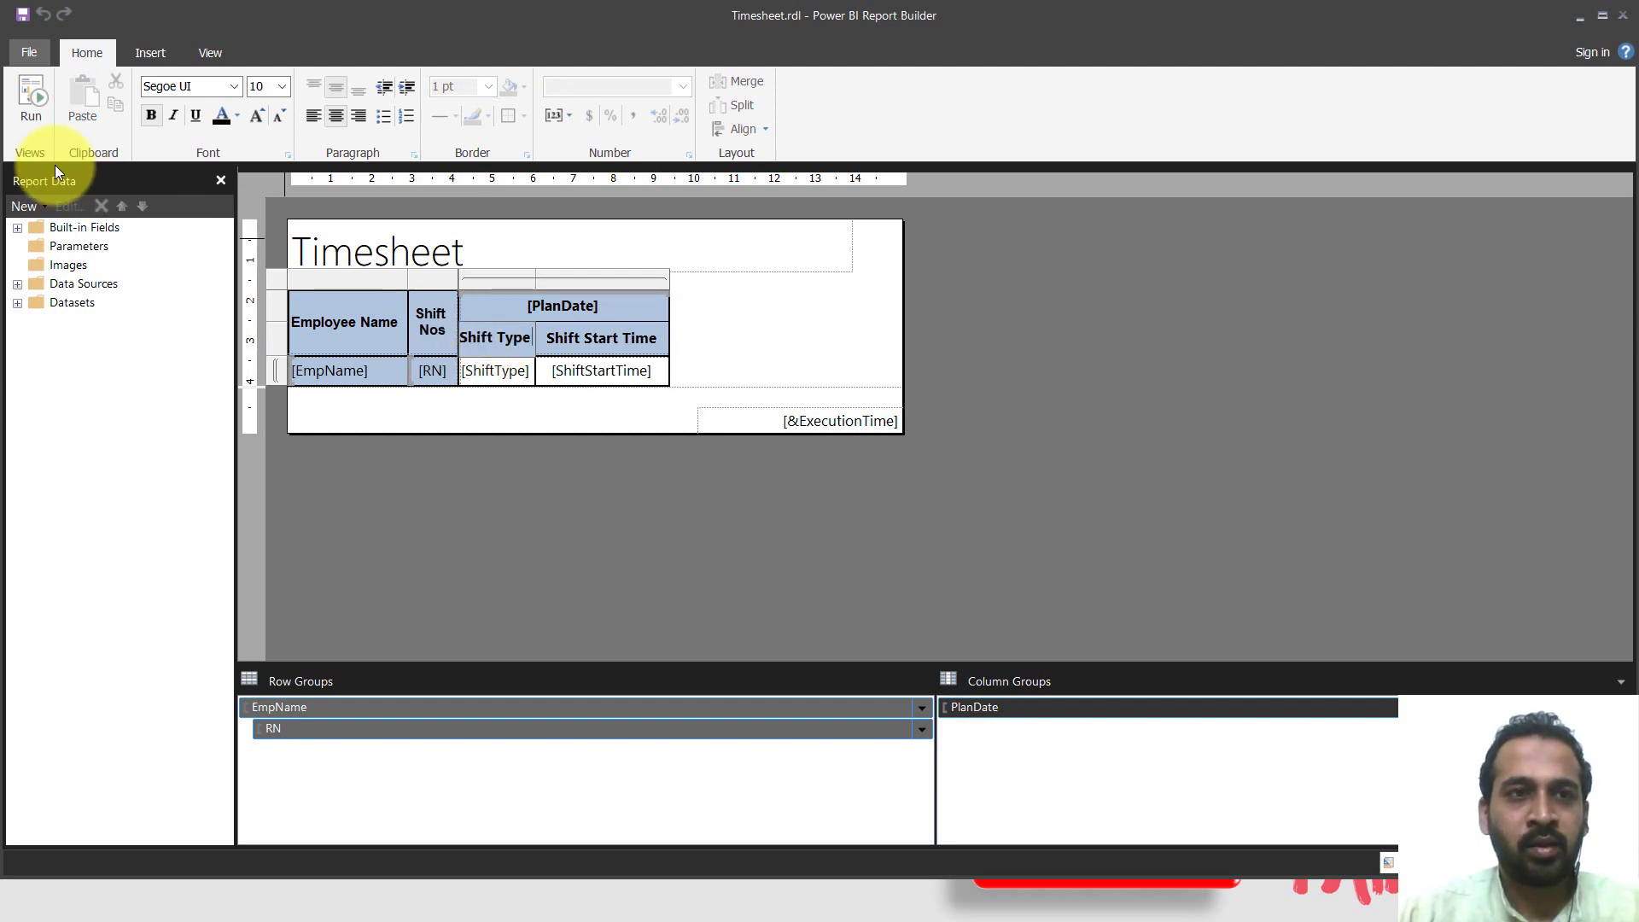
pyautogui.click(39, 113)
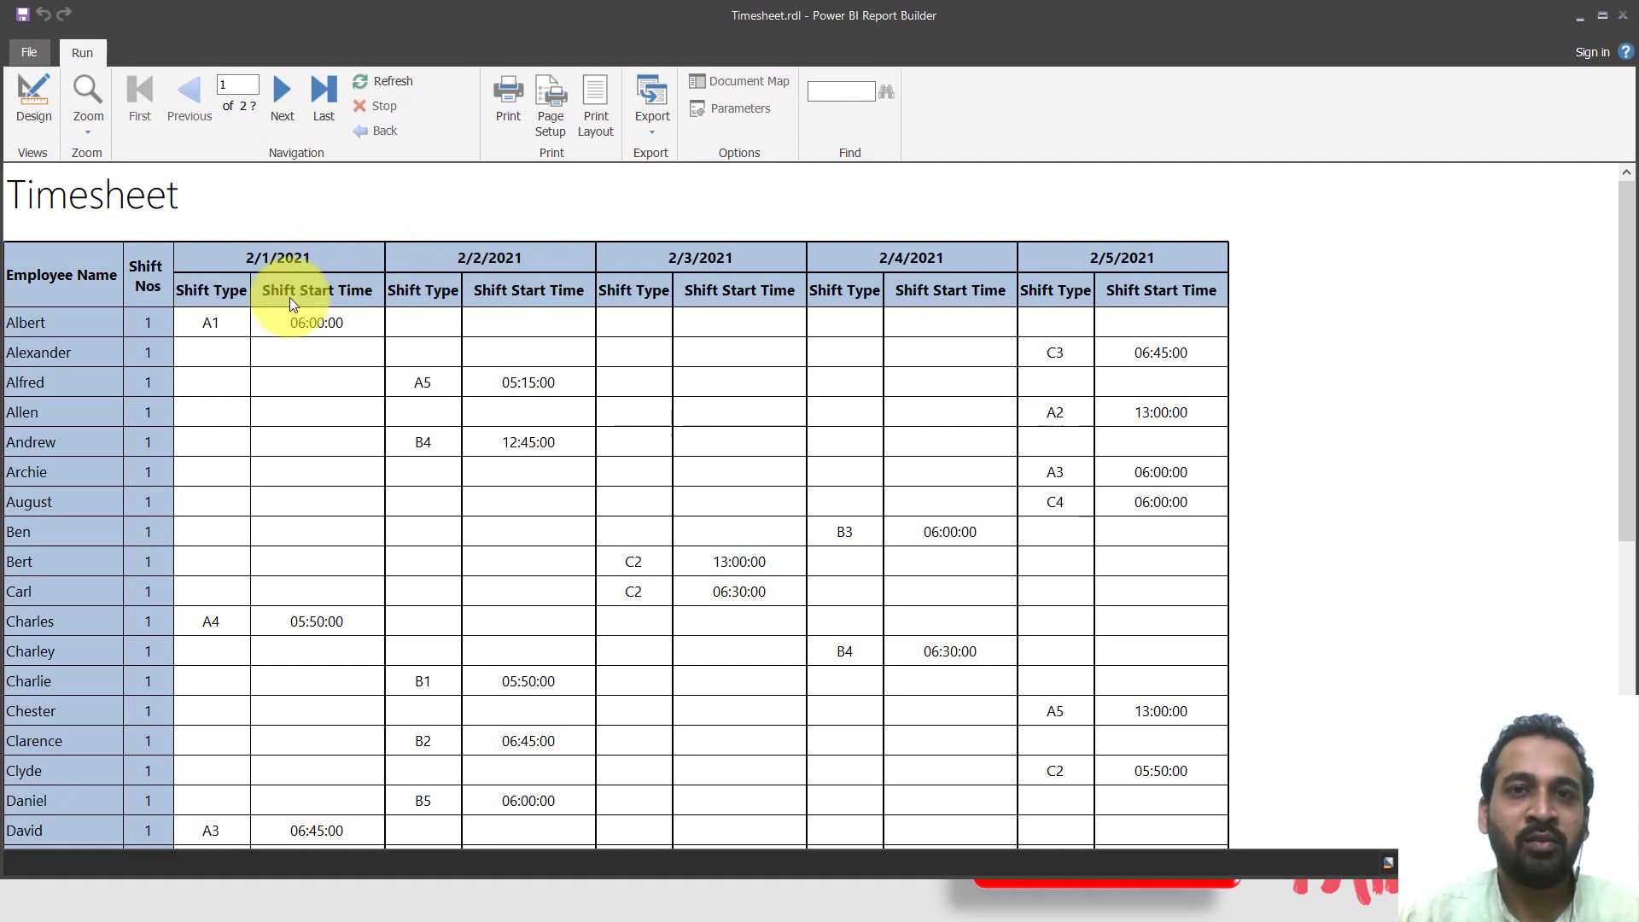
# Set the 'Shift Type' header back to the WkDay field and preview the Mon–Fri names
pyautogui.click(31, 130)
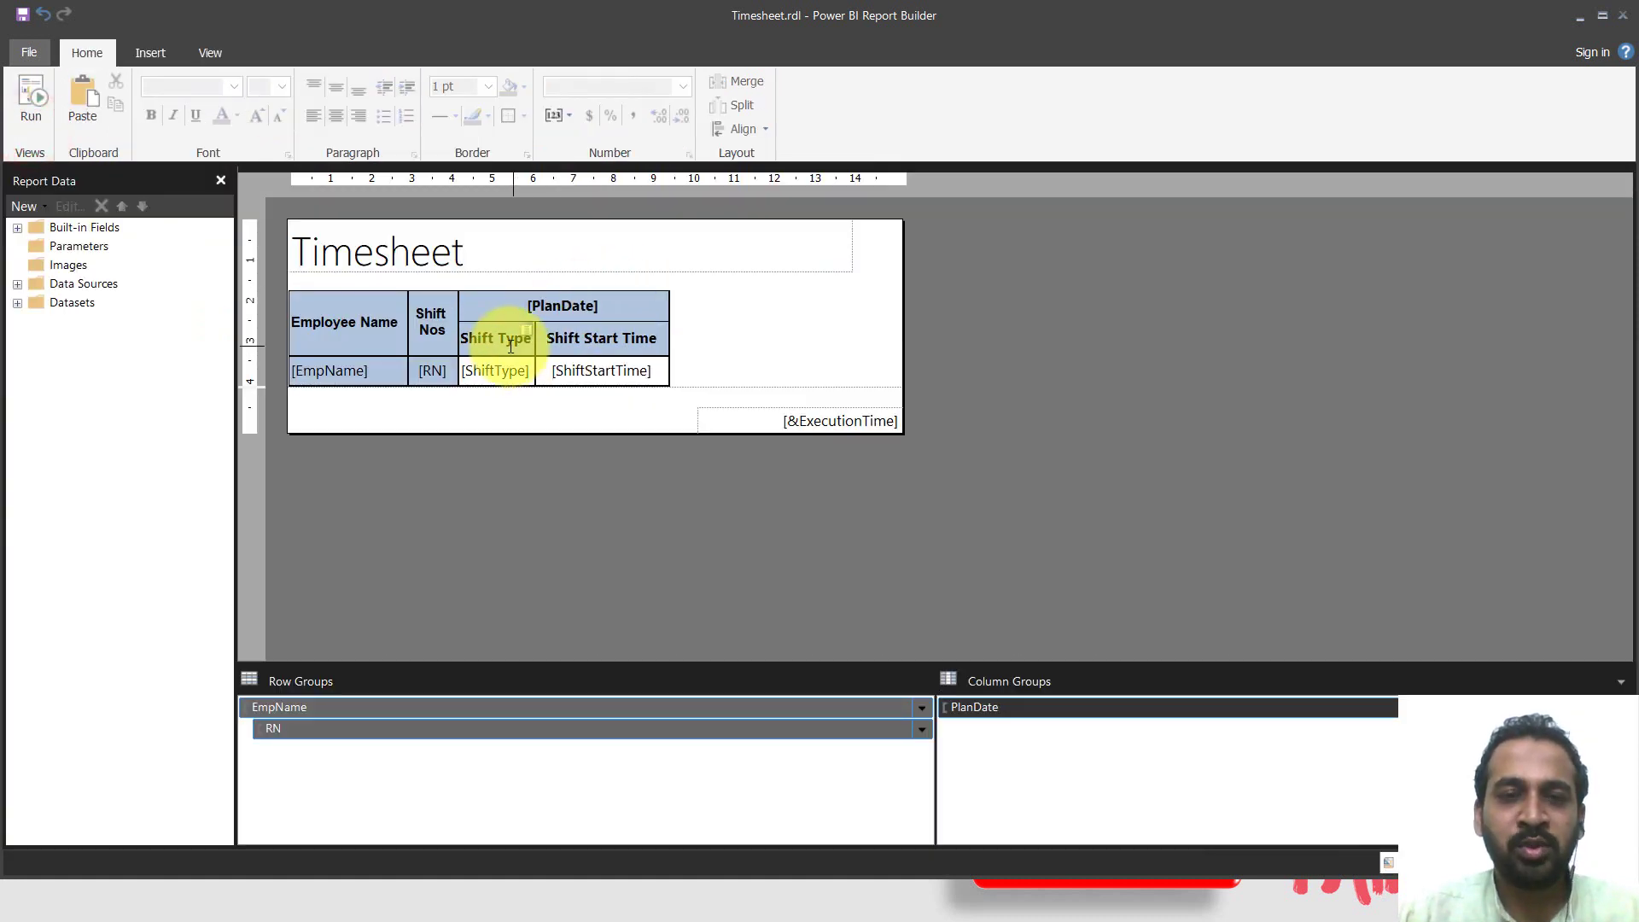
pyautogui.click(512, 353)
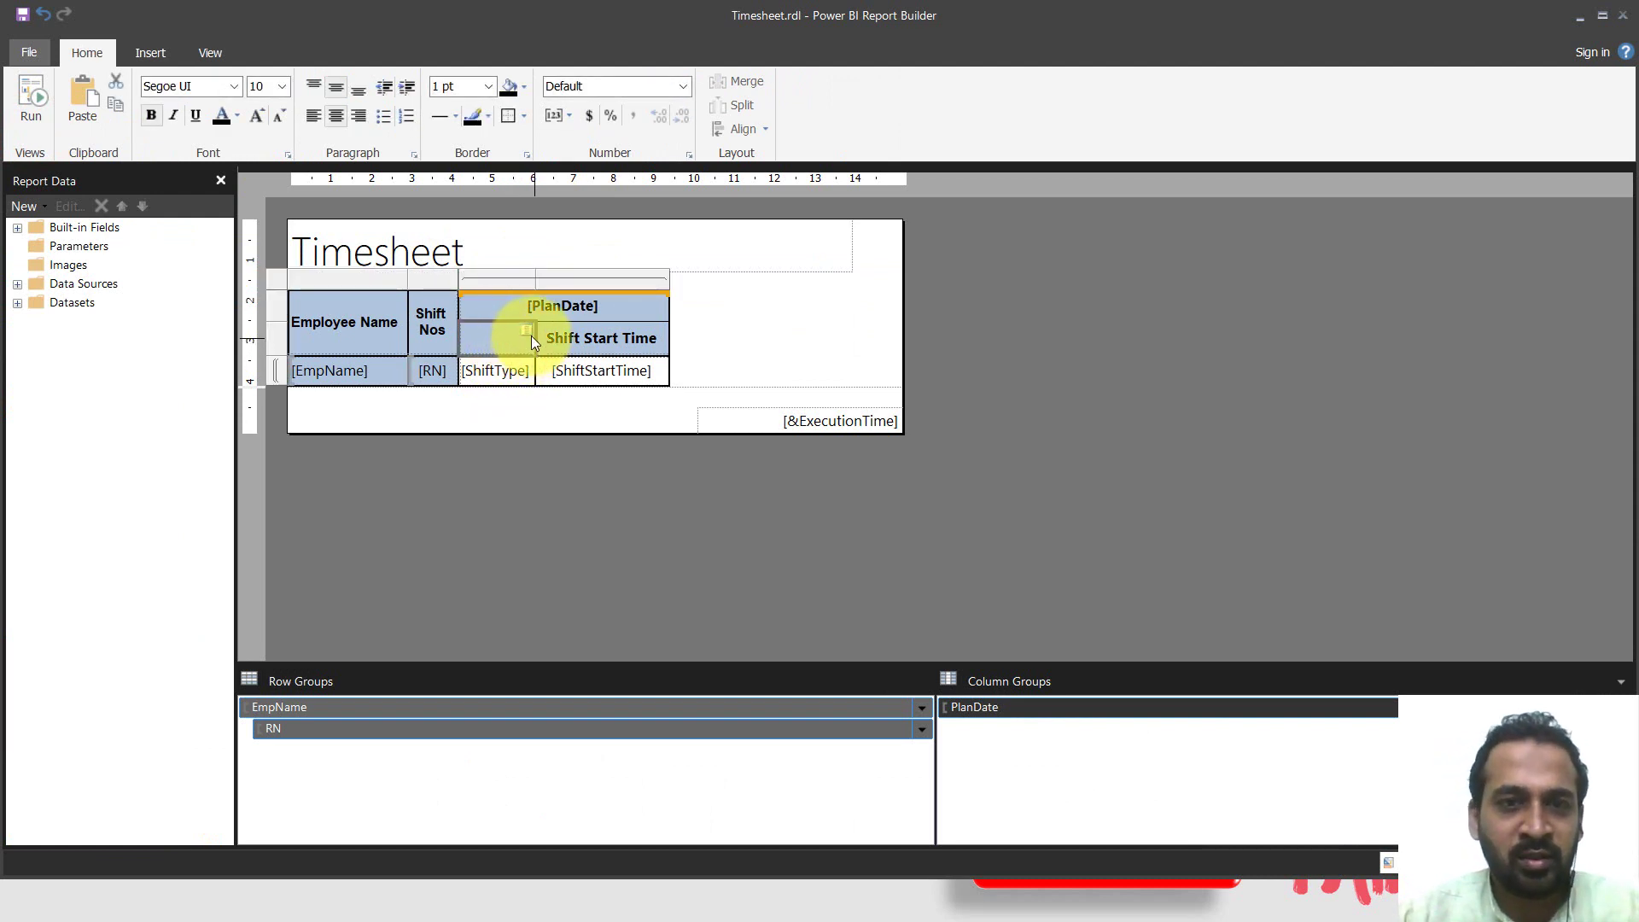
pyautogui.click(528, 331)
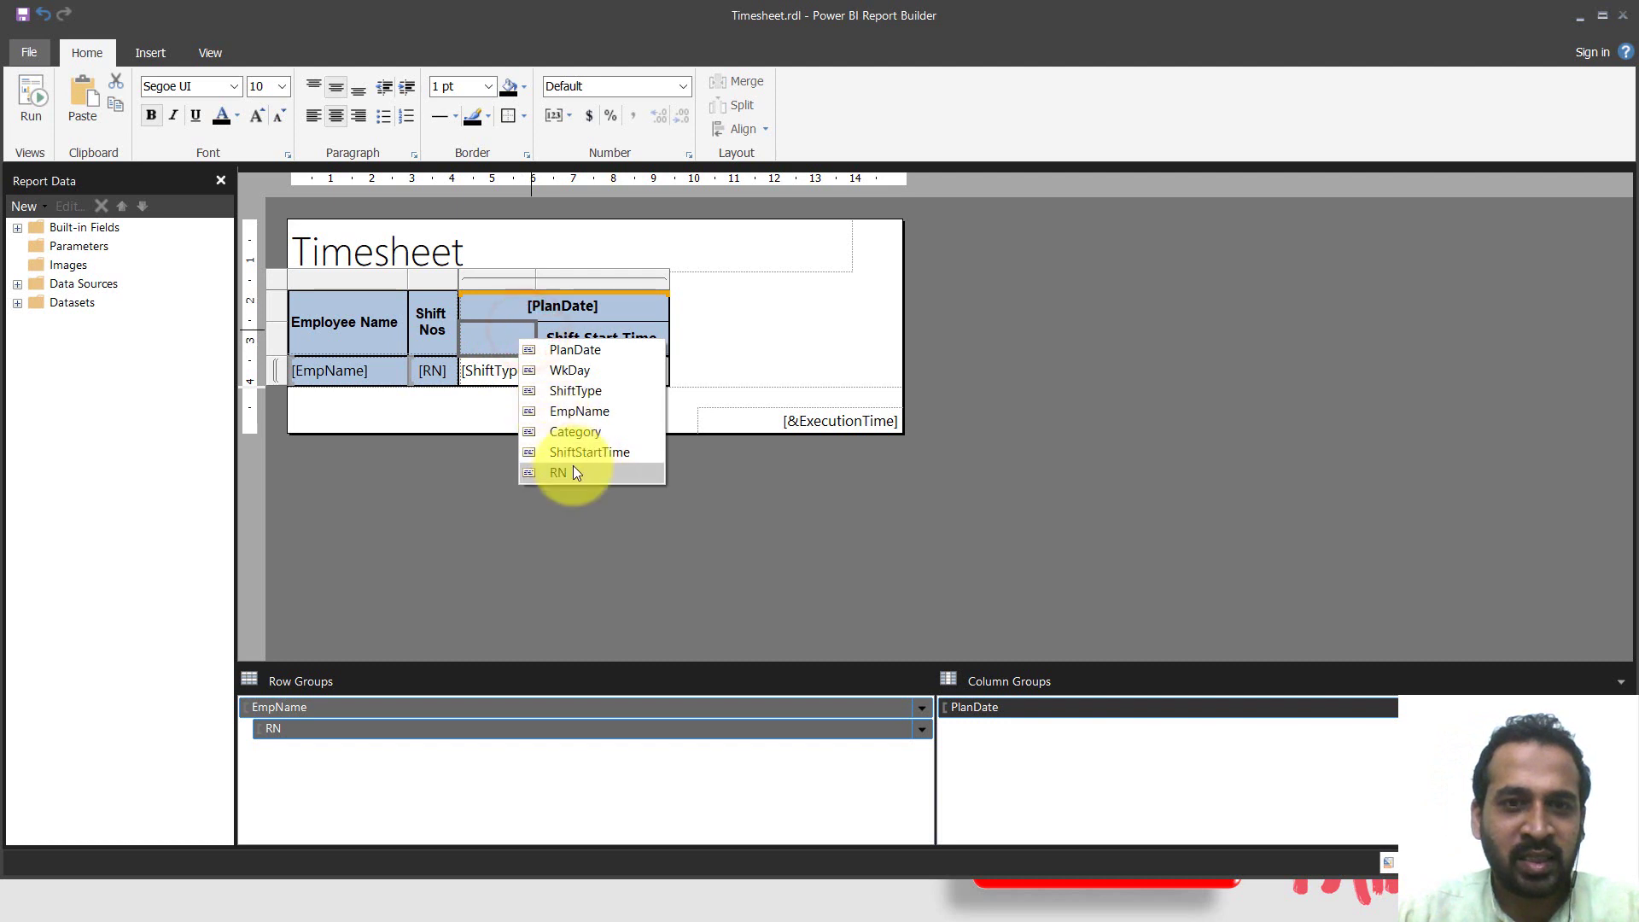
pyautogui.click(591, 372)
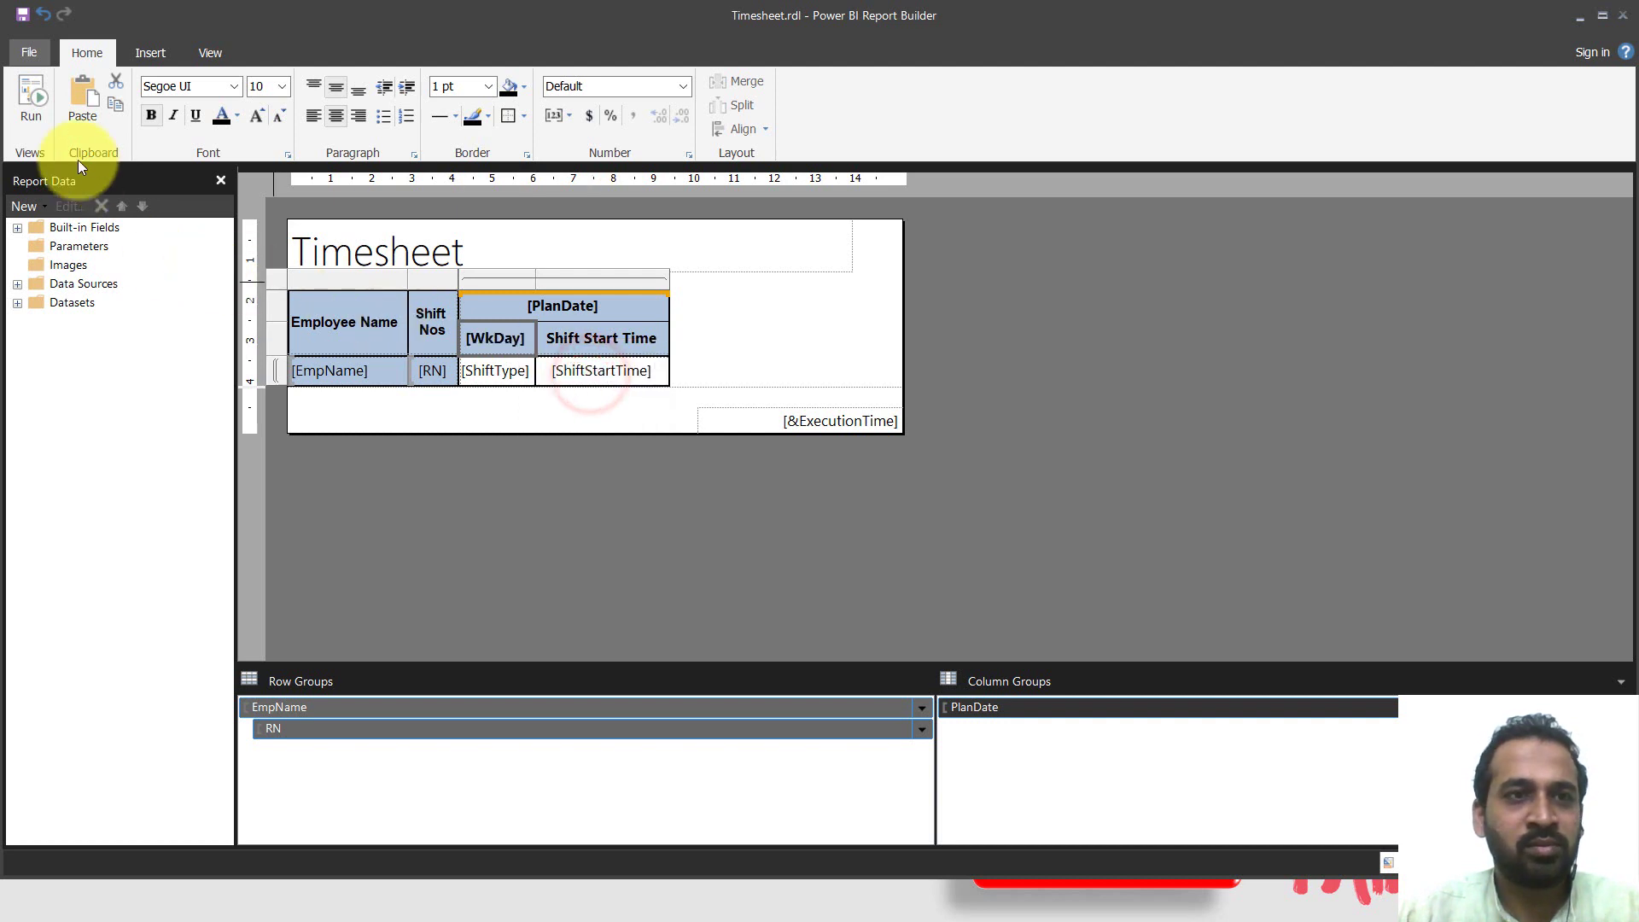
pyautogui.click(37, 113)
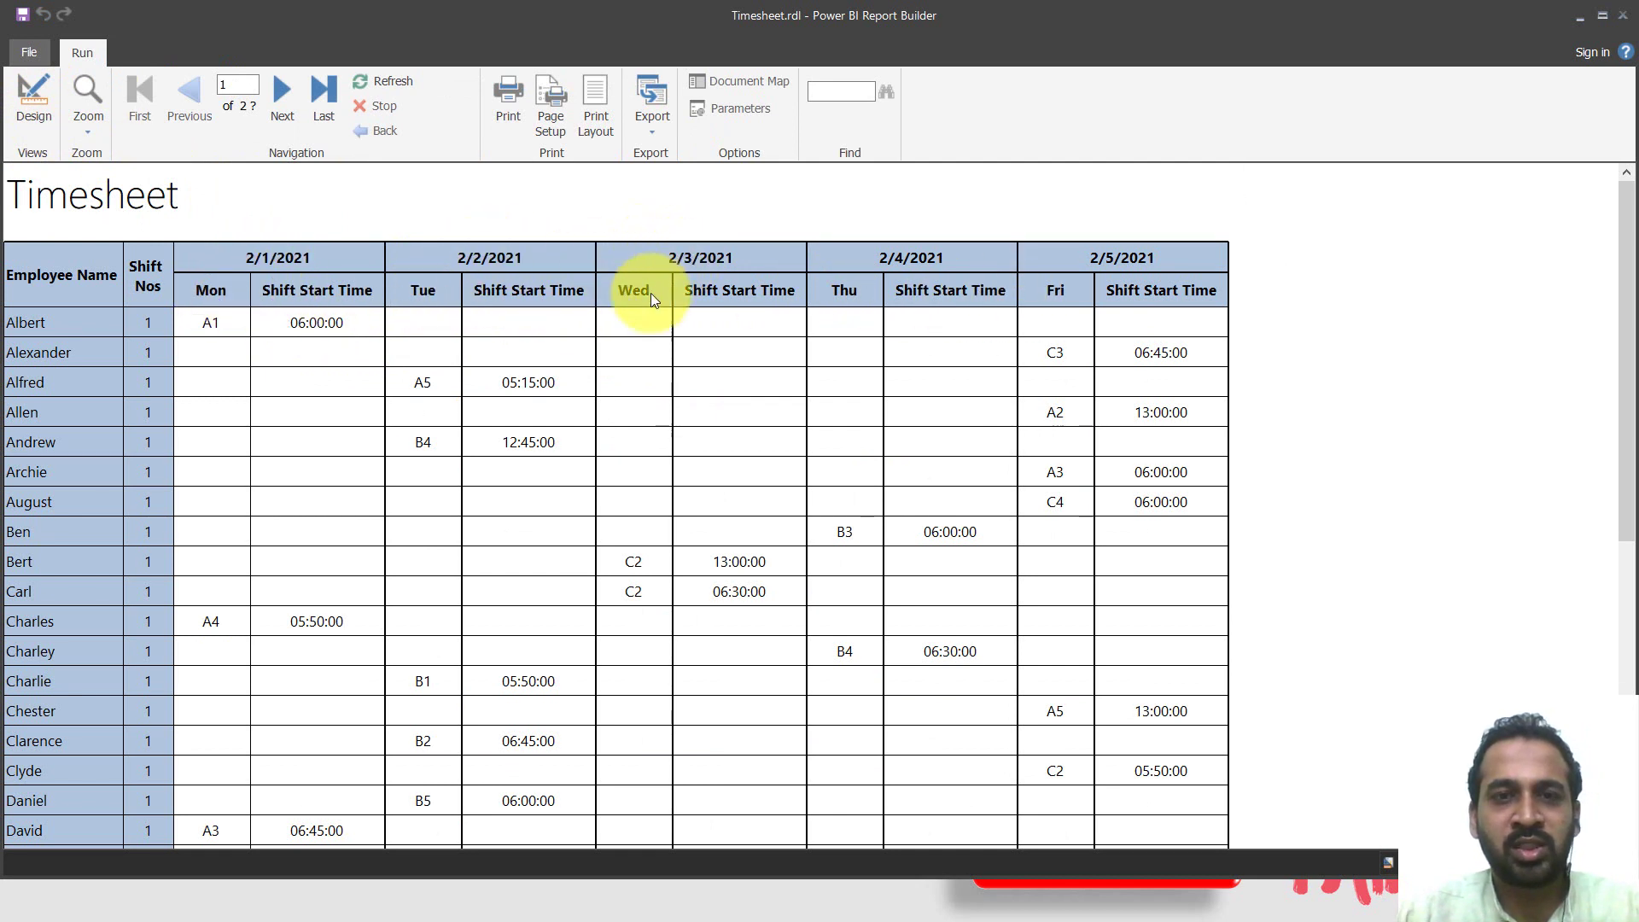
pyautogui.click(45, 123)
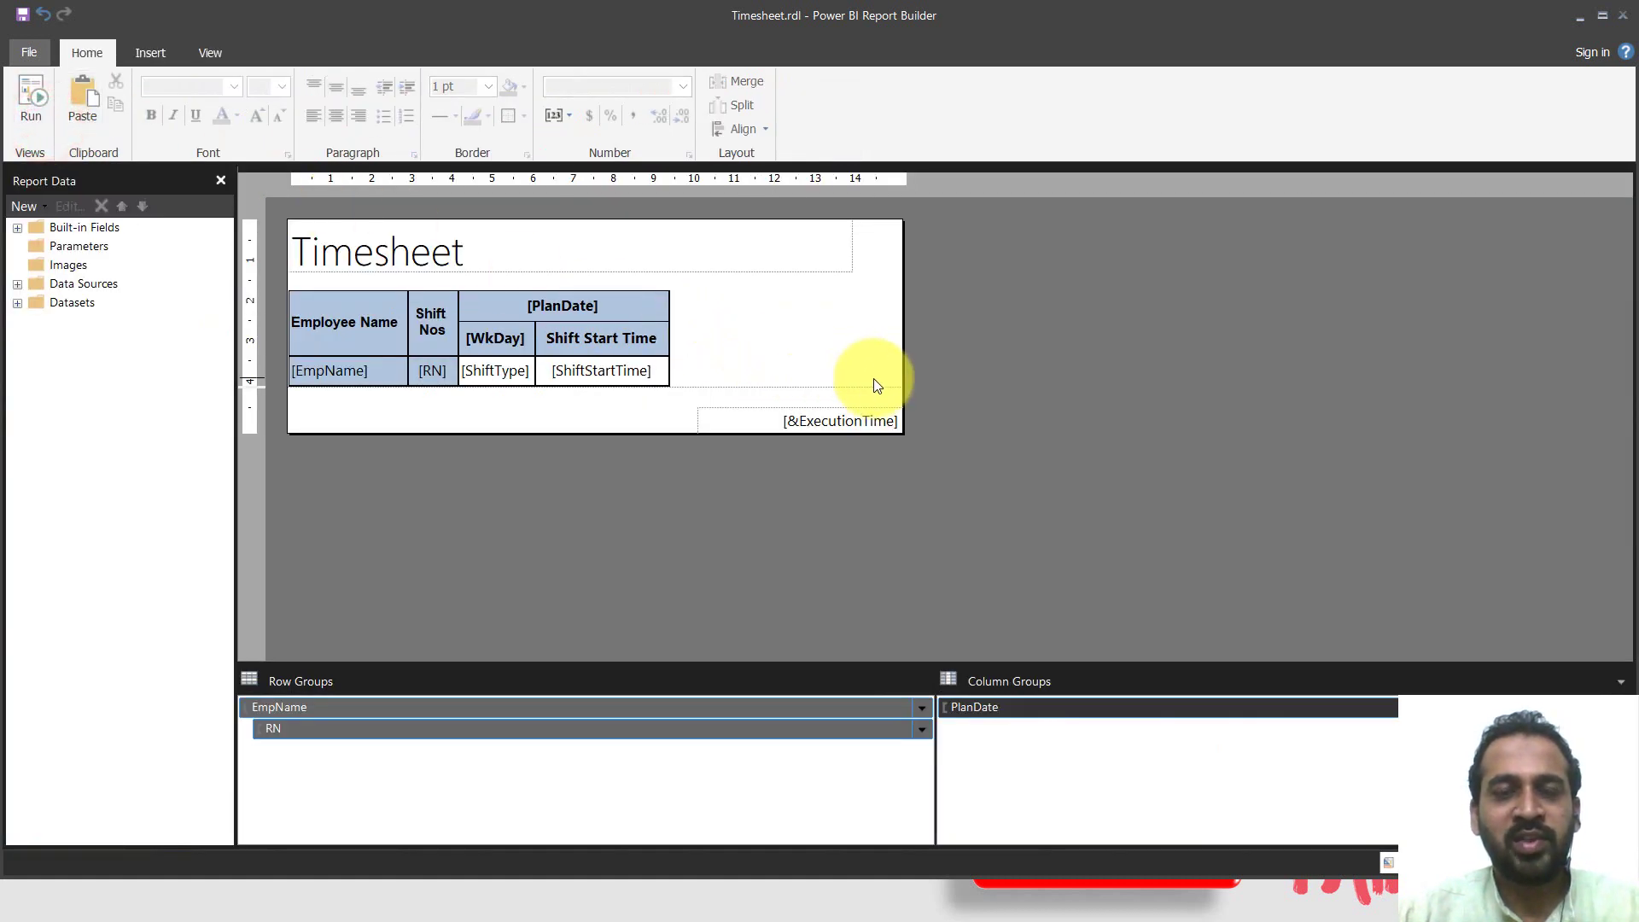
pyautogui.click(29, 130)
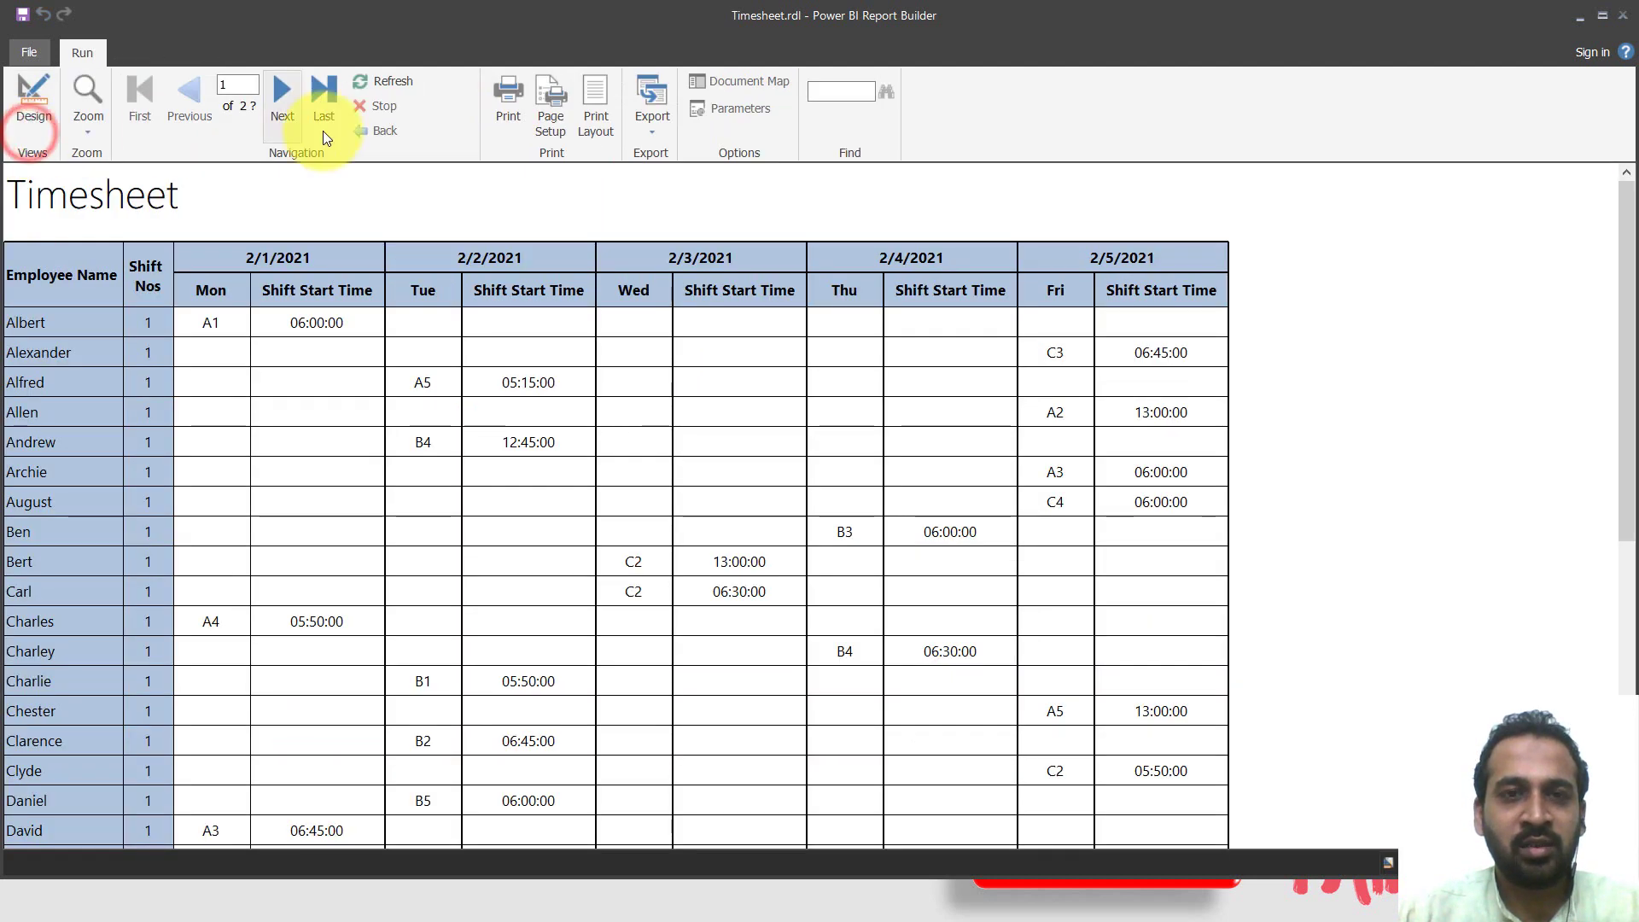
pyautogui.click(598, 116)
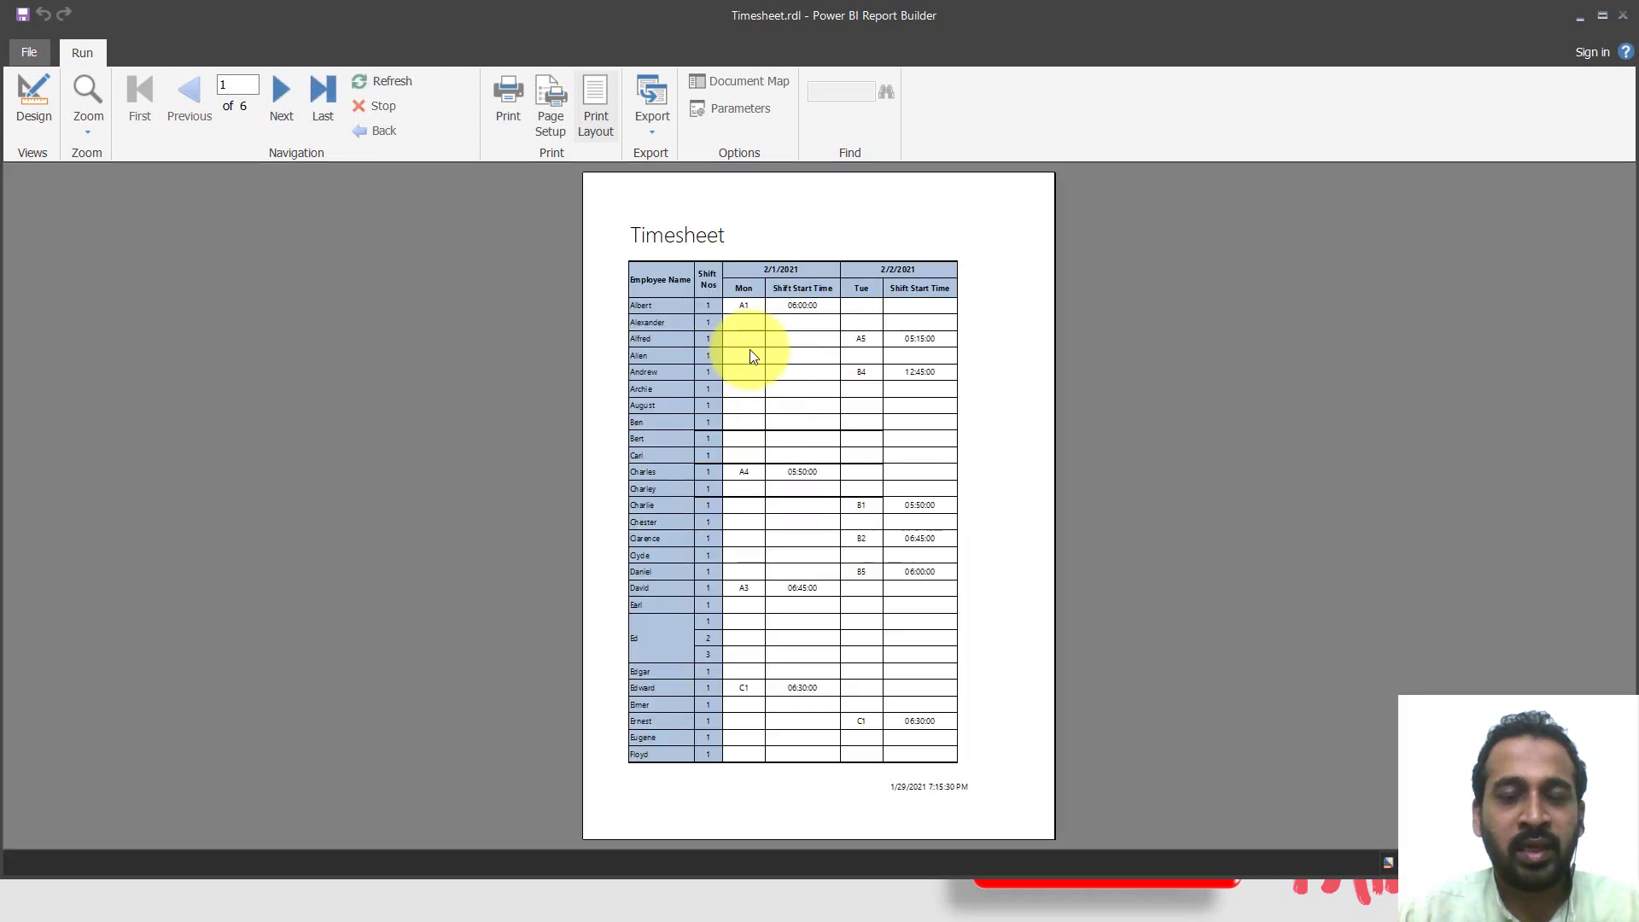
pyautogui.scroll(-5, 769, 362)
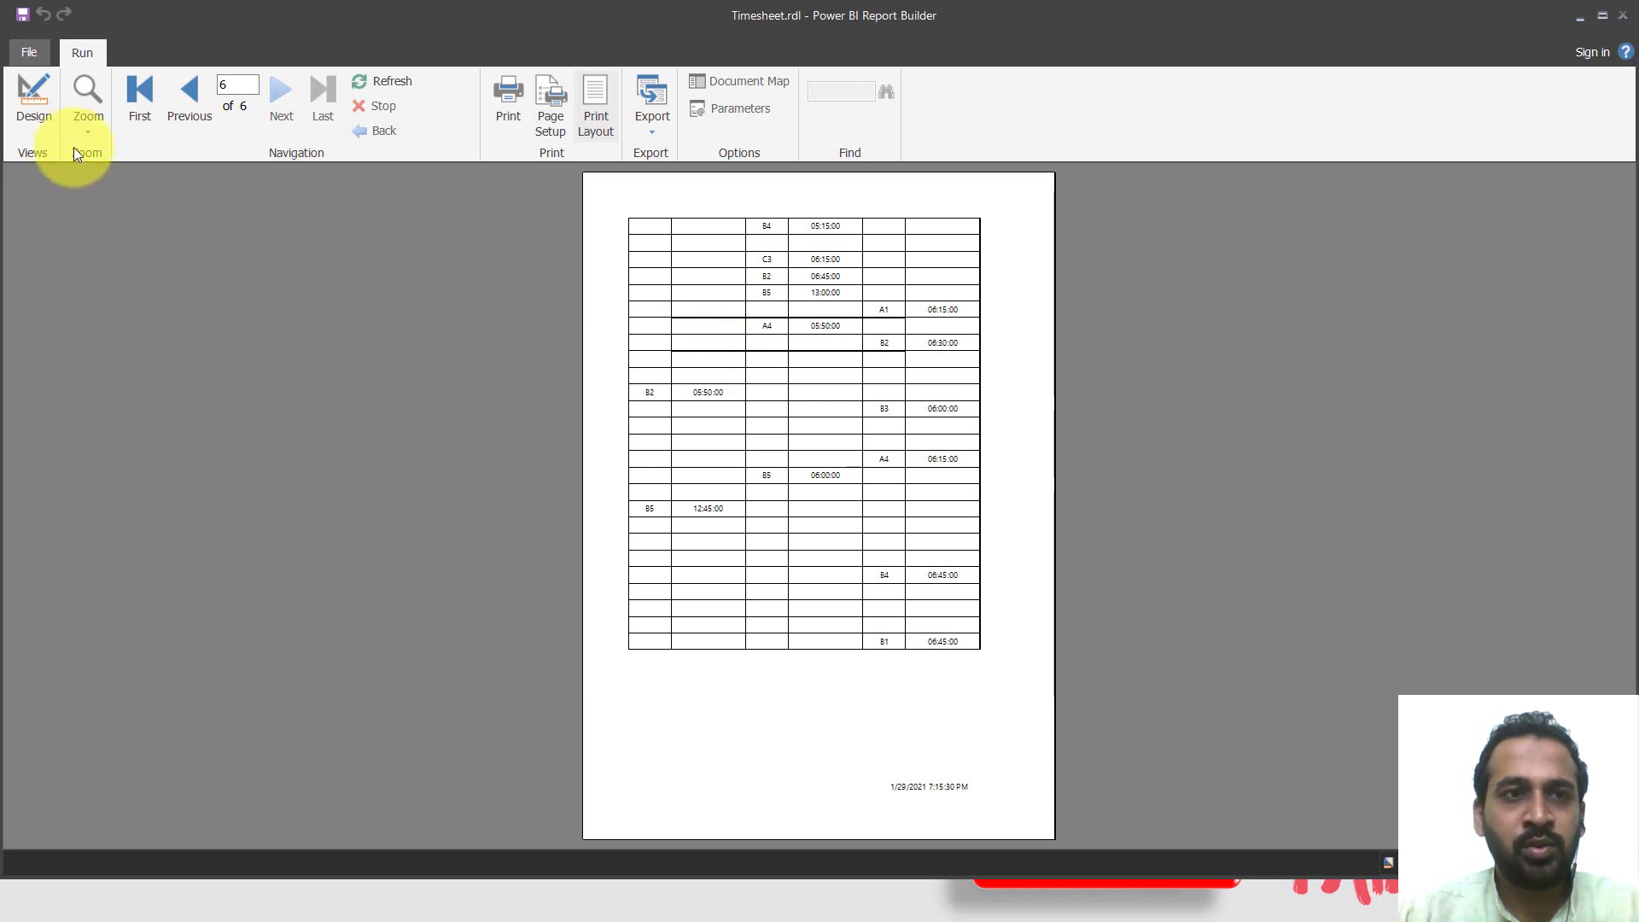
pyautogui.click(33, 109)
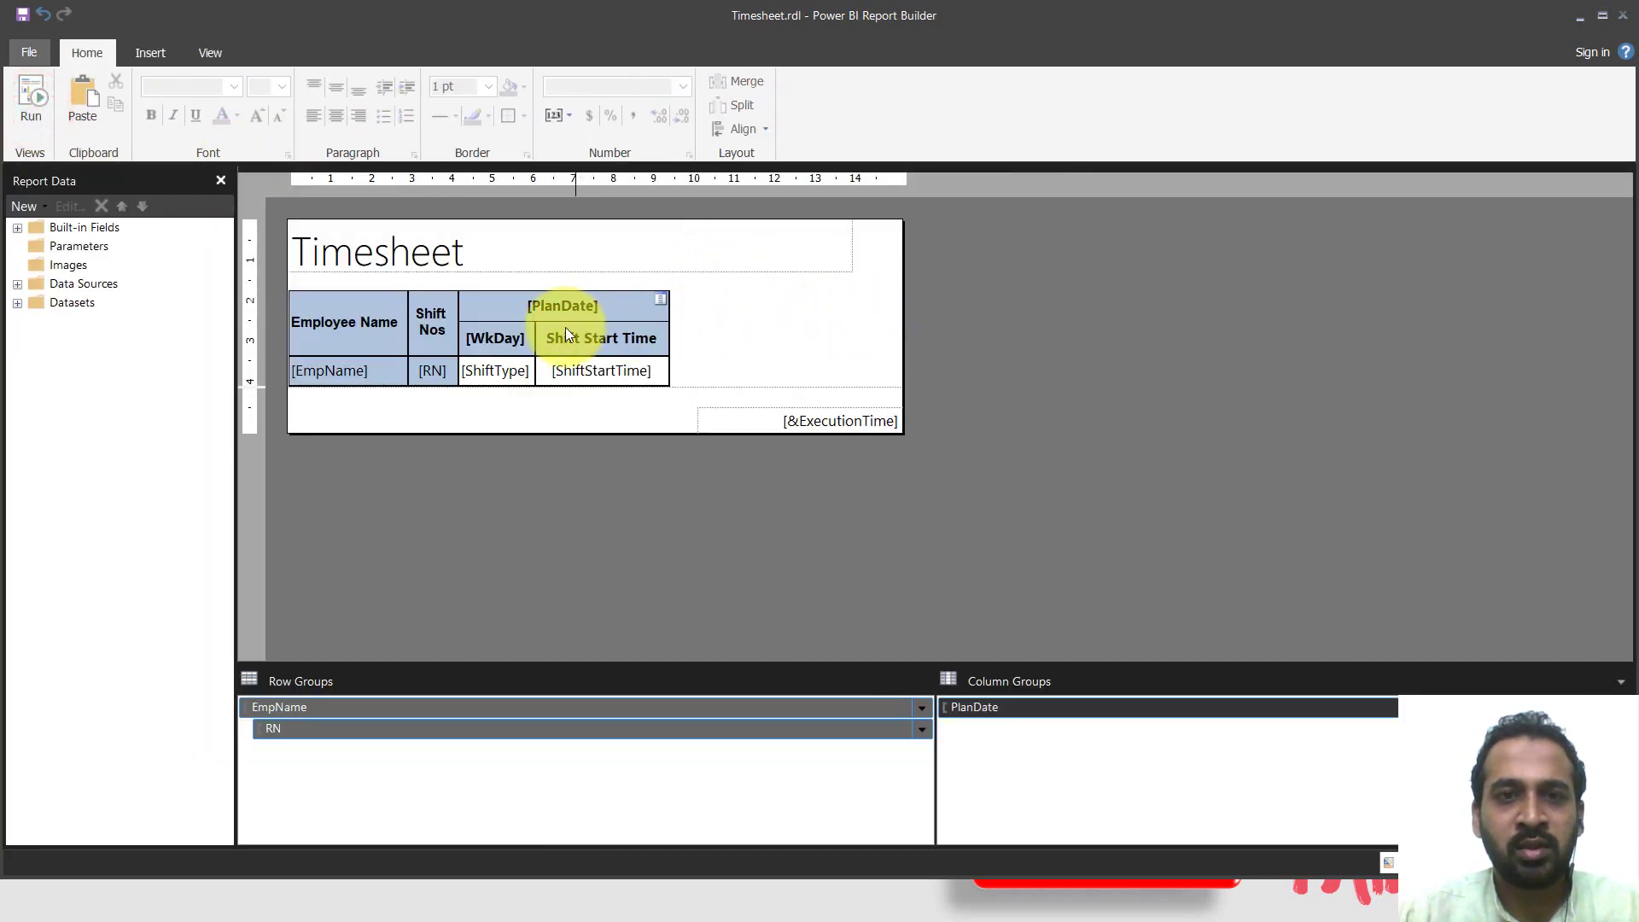
# Heighten the header row and narrow Shift Start Time so its header wraps to two lines
pyautogui.click(613, 353)
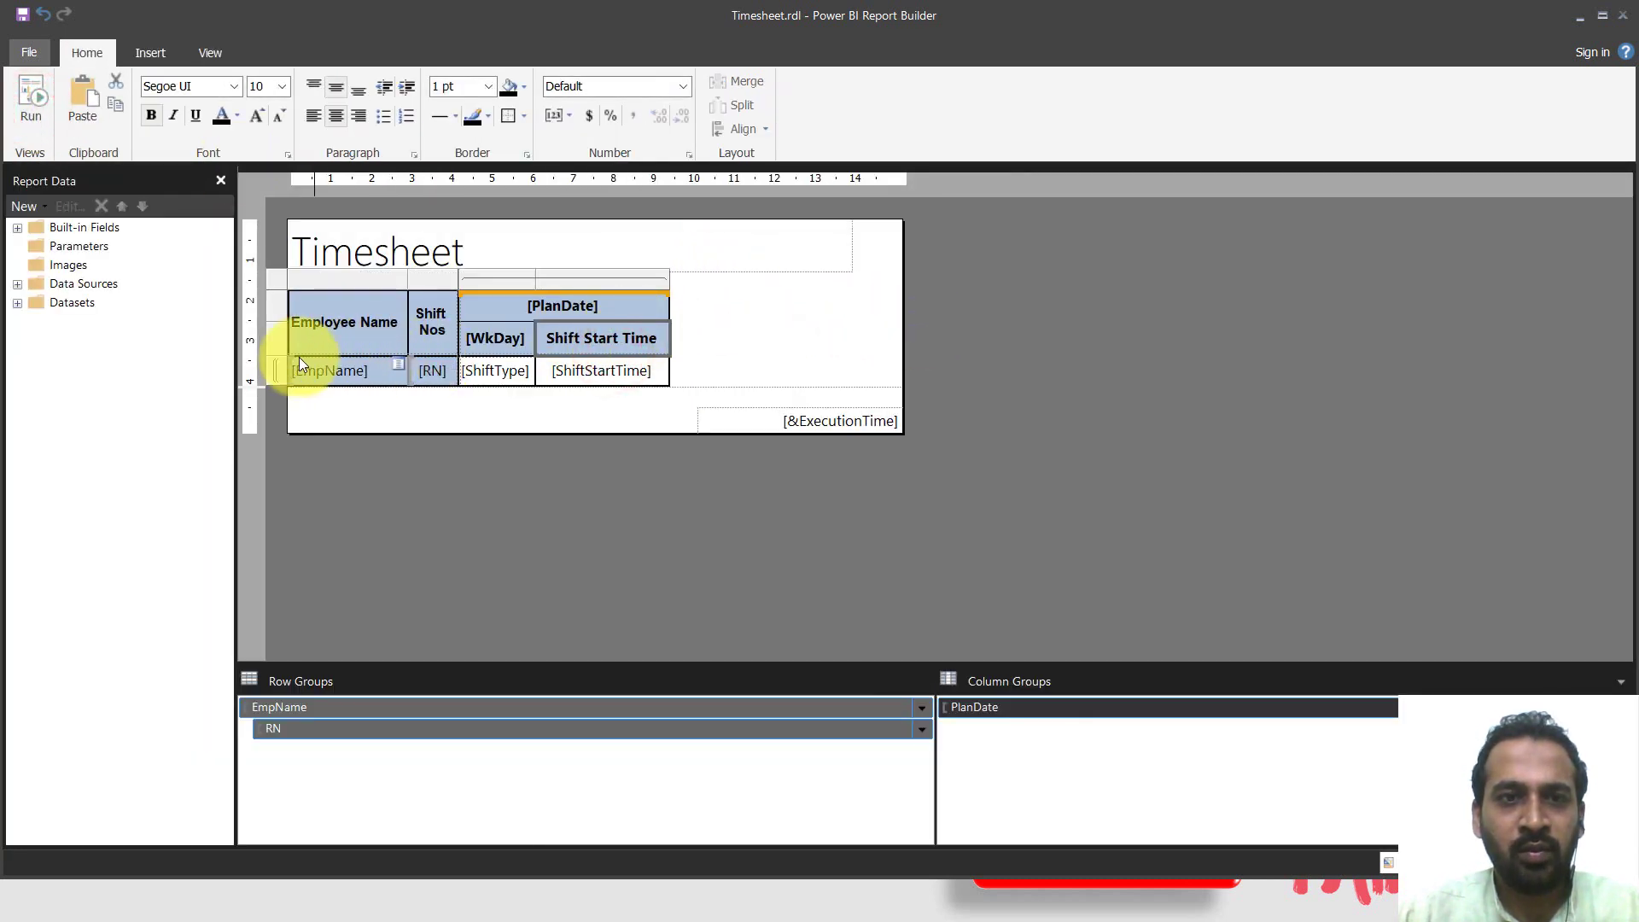
pyautogui.moveTo(273, 355); pyautogui.dragTo(268, 387)
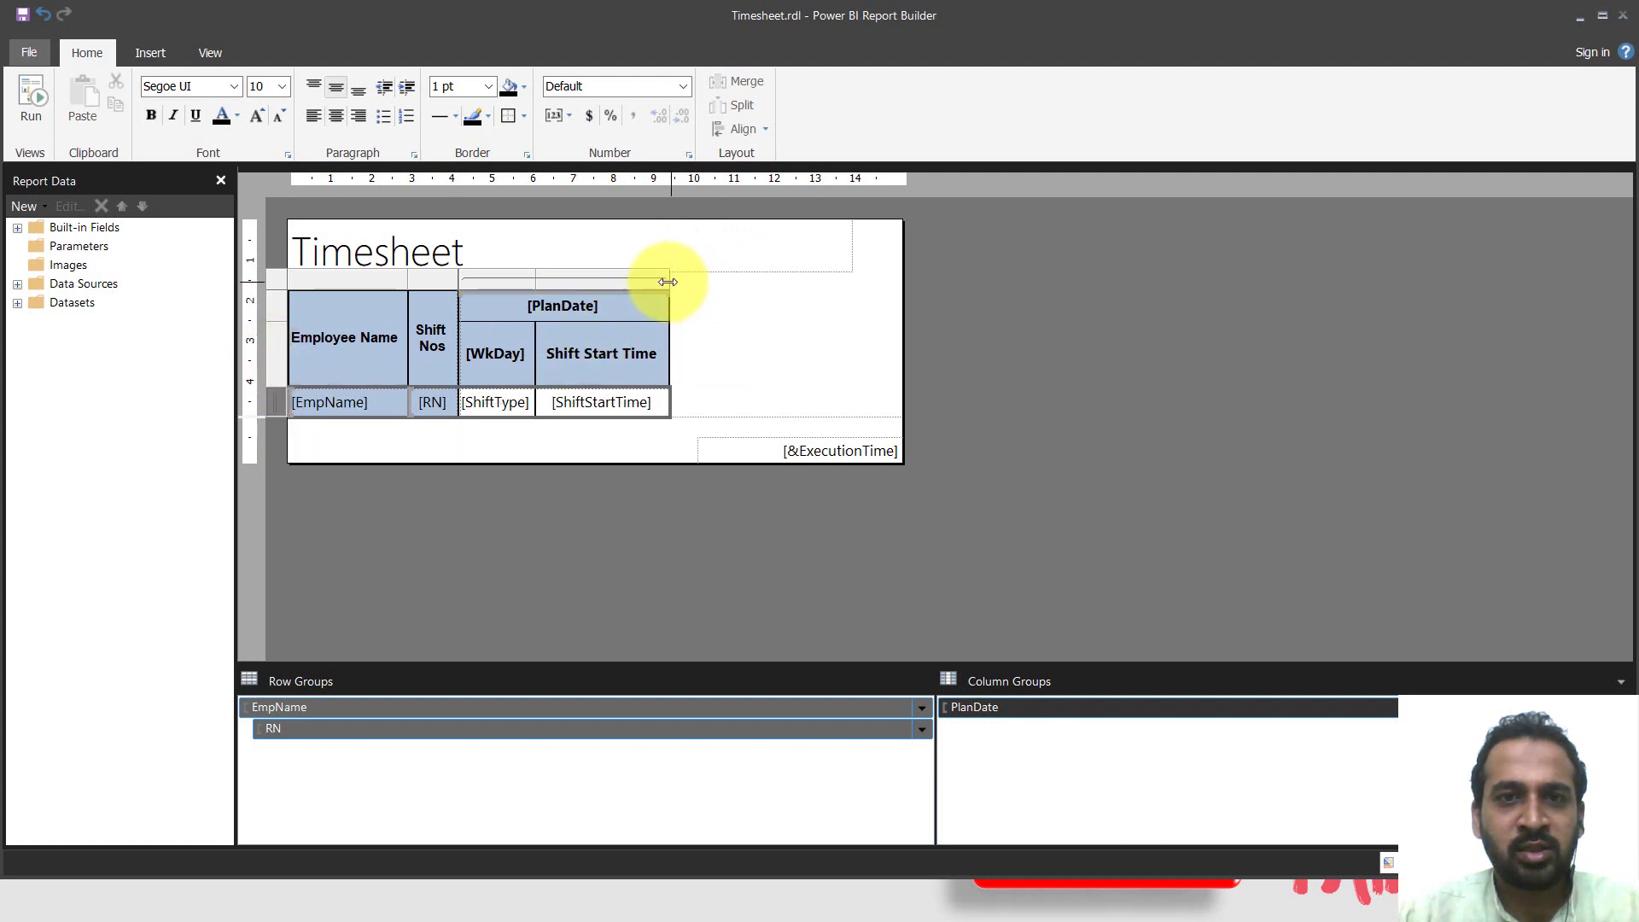
pyautogui.moveTo(669, 282); pyautogui.dragTo(634, 292)
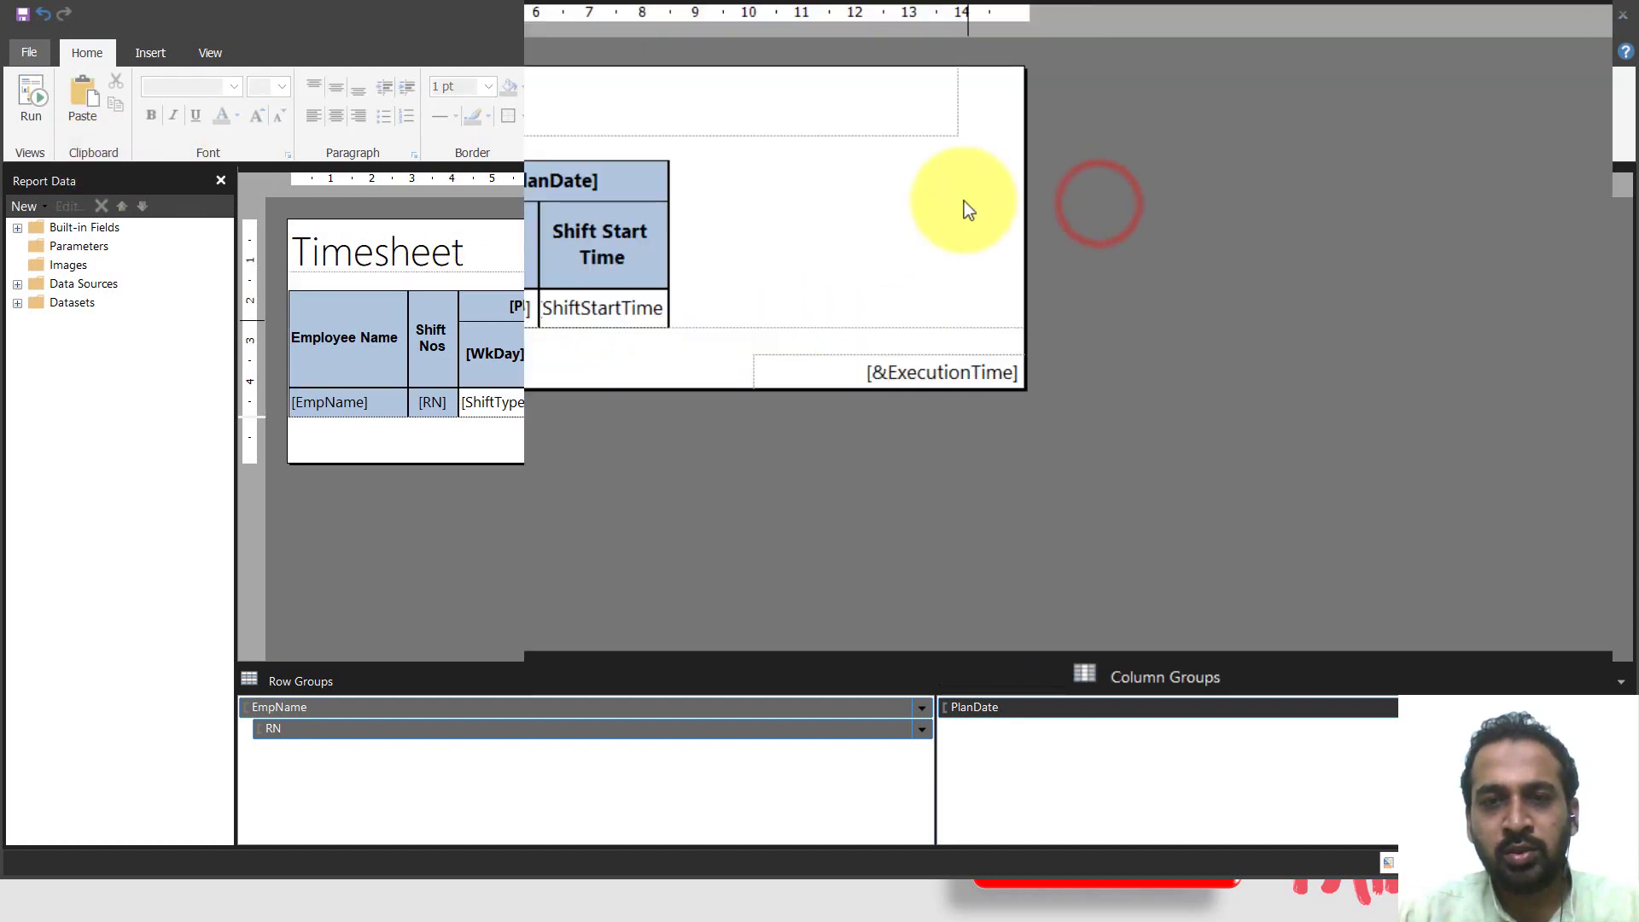
# In Report Properties, set the page to Landscape with a 24cm width
pyautogui.rightClick(966, 316)
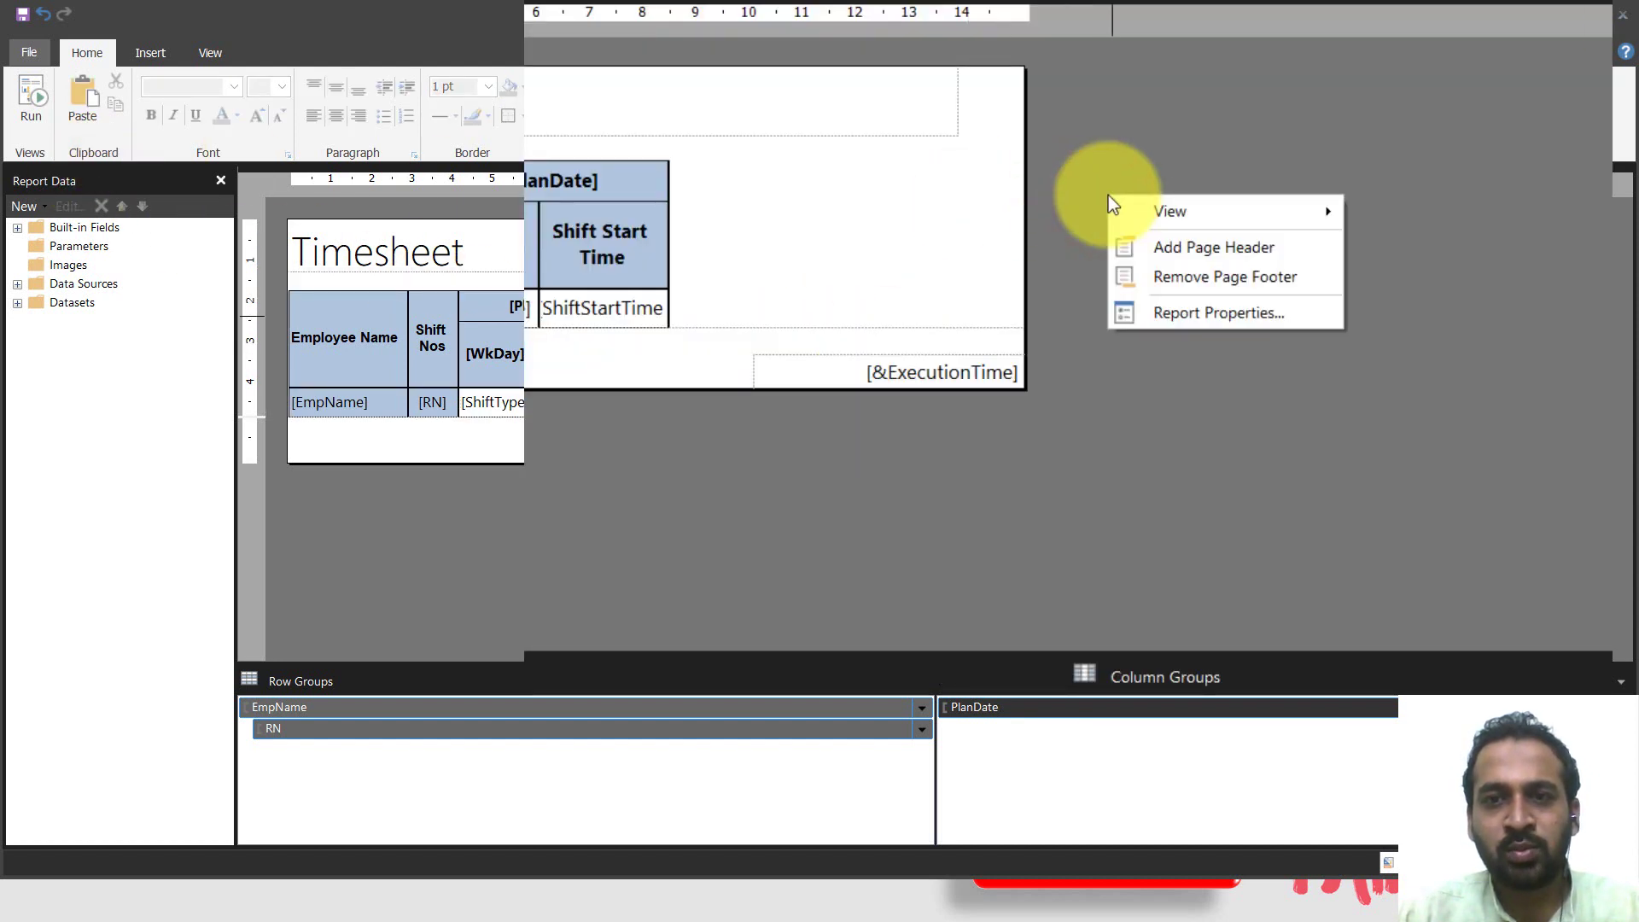
pyautogui.click(1204, 316)
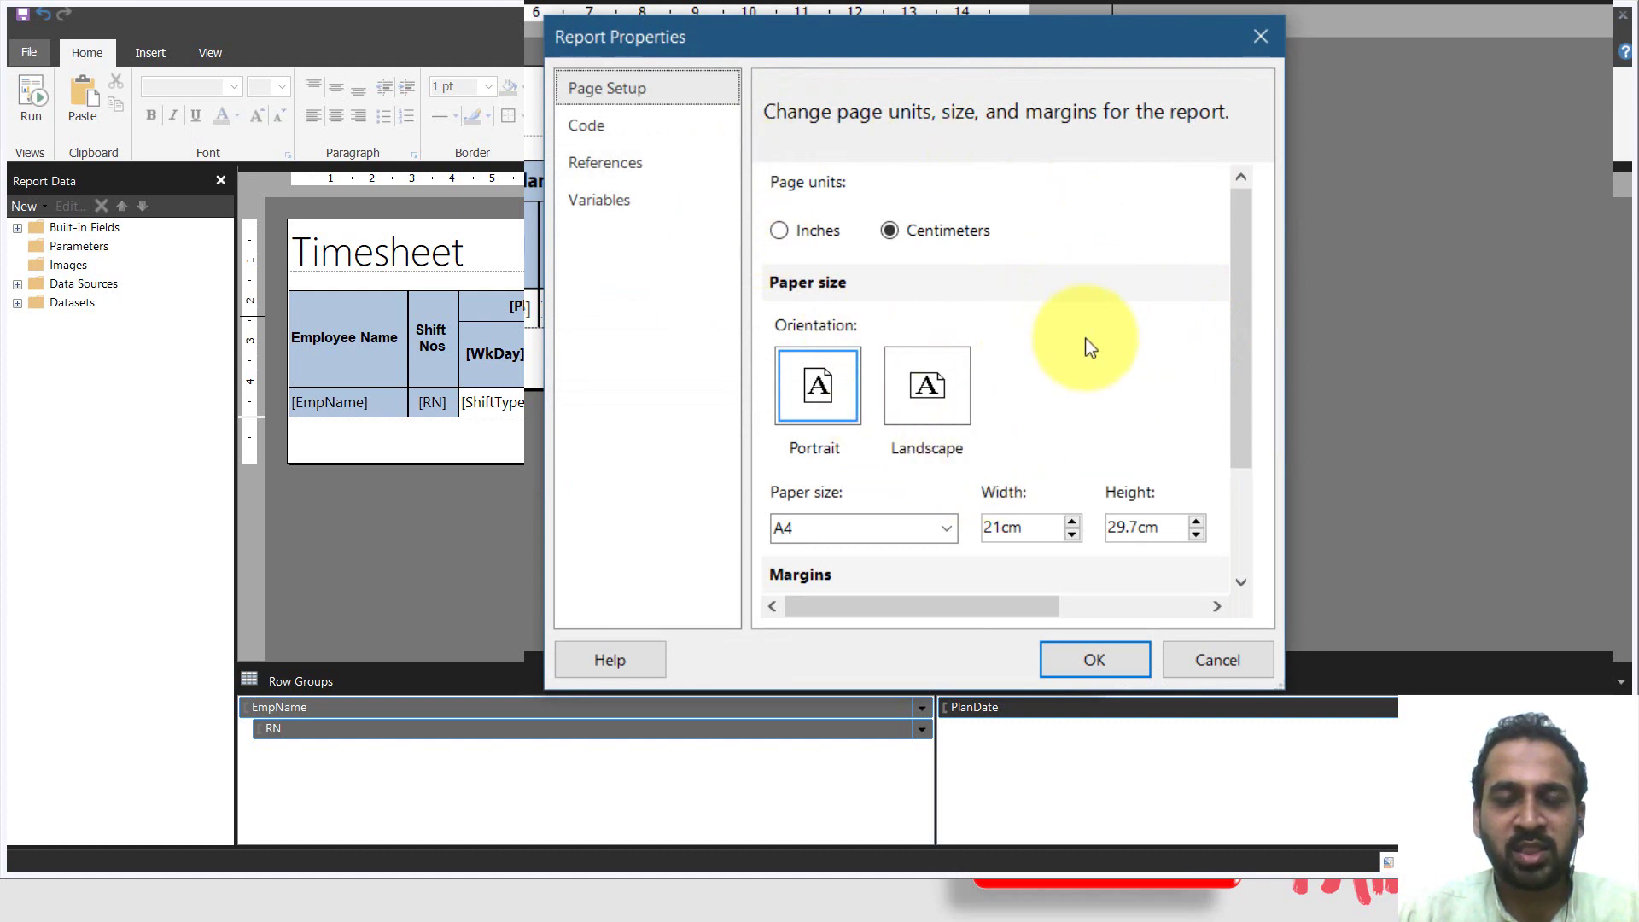
pyautogui.click(935, 386)
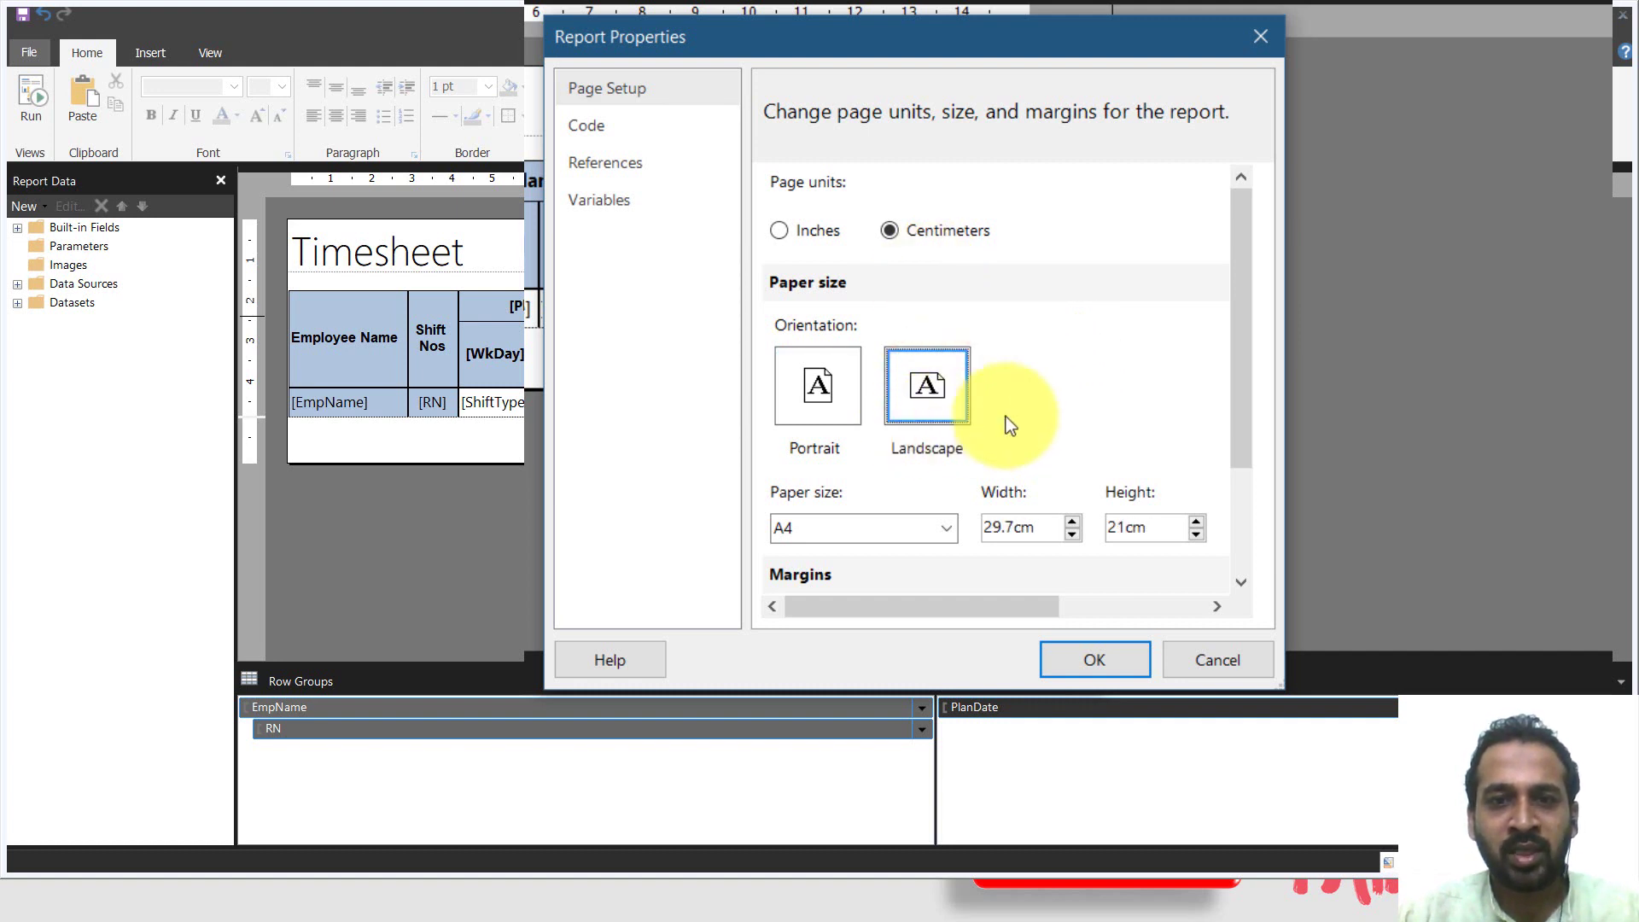
pyautogui.scroll(-2, 1042, 403)
pyautogui.doubleClick(1007, 393)
pyautogui.write('24cm')
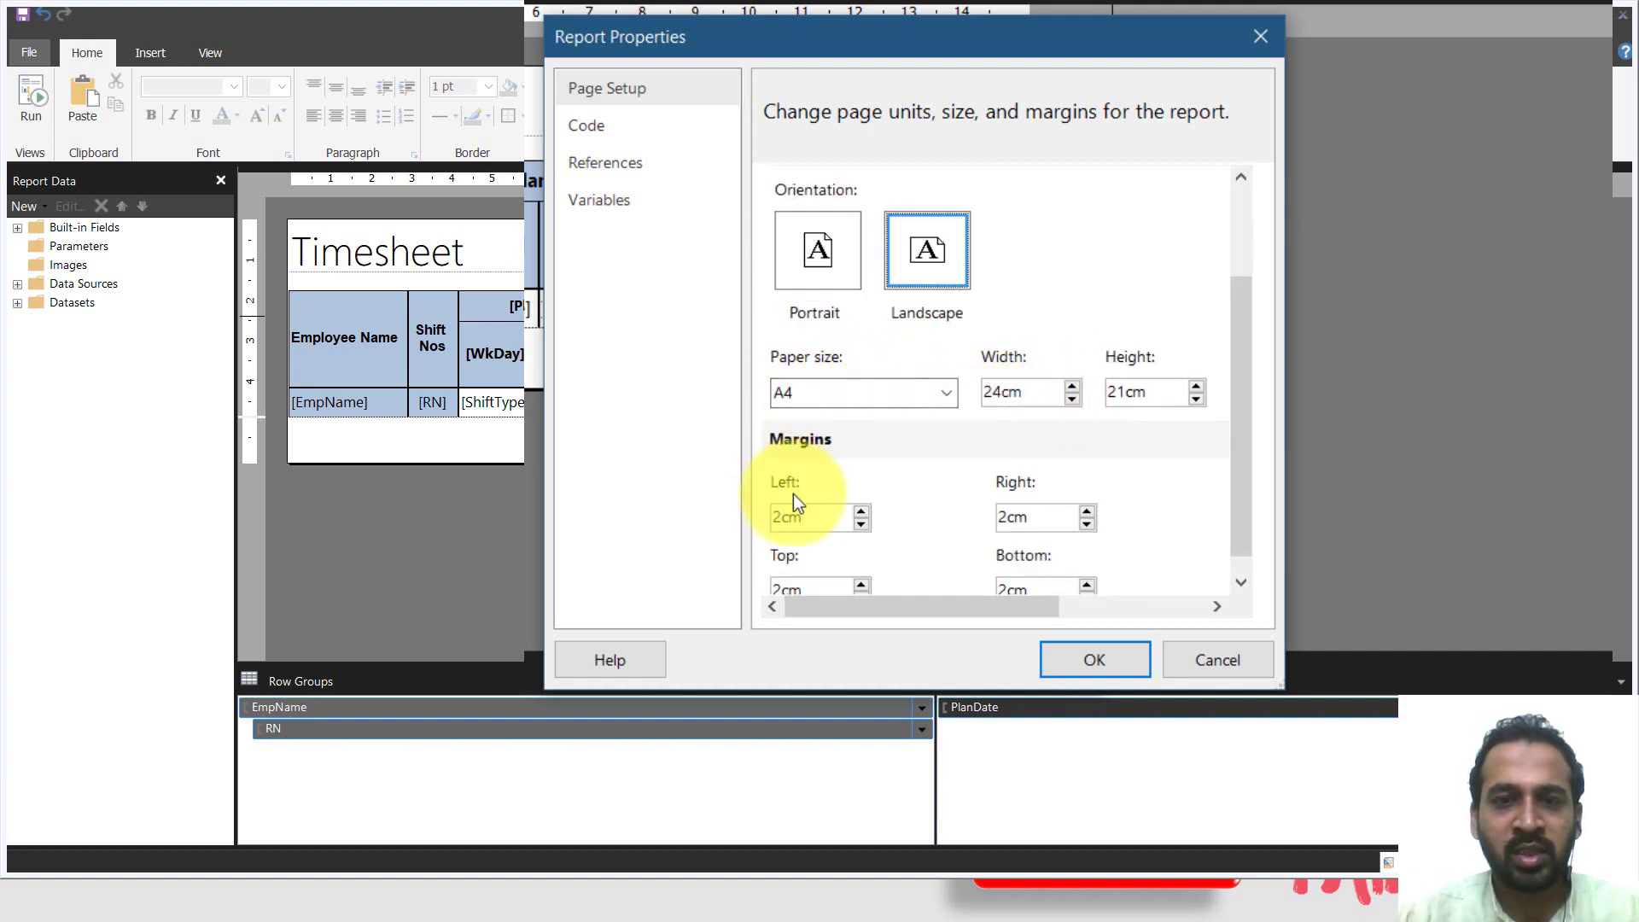
pyautogui.scroll(-1, 1170, 540)
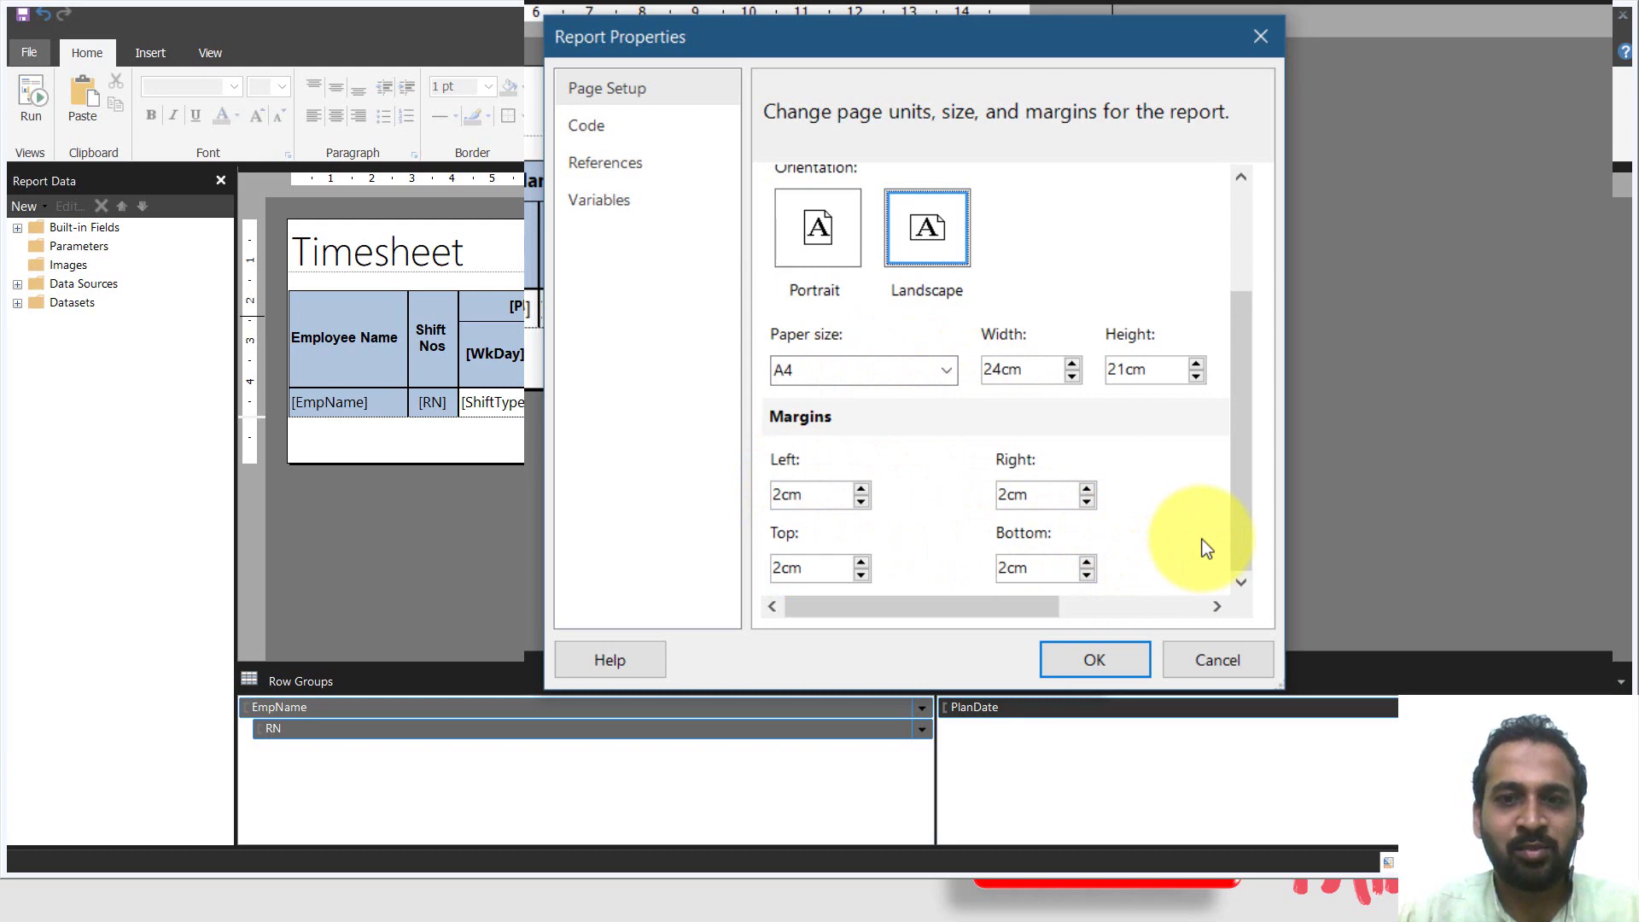
pyautogui.click(1105, 663)
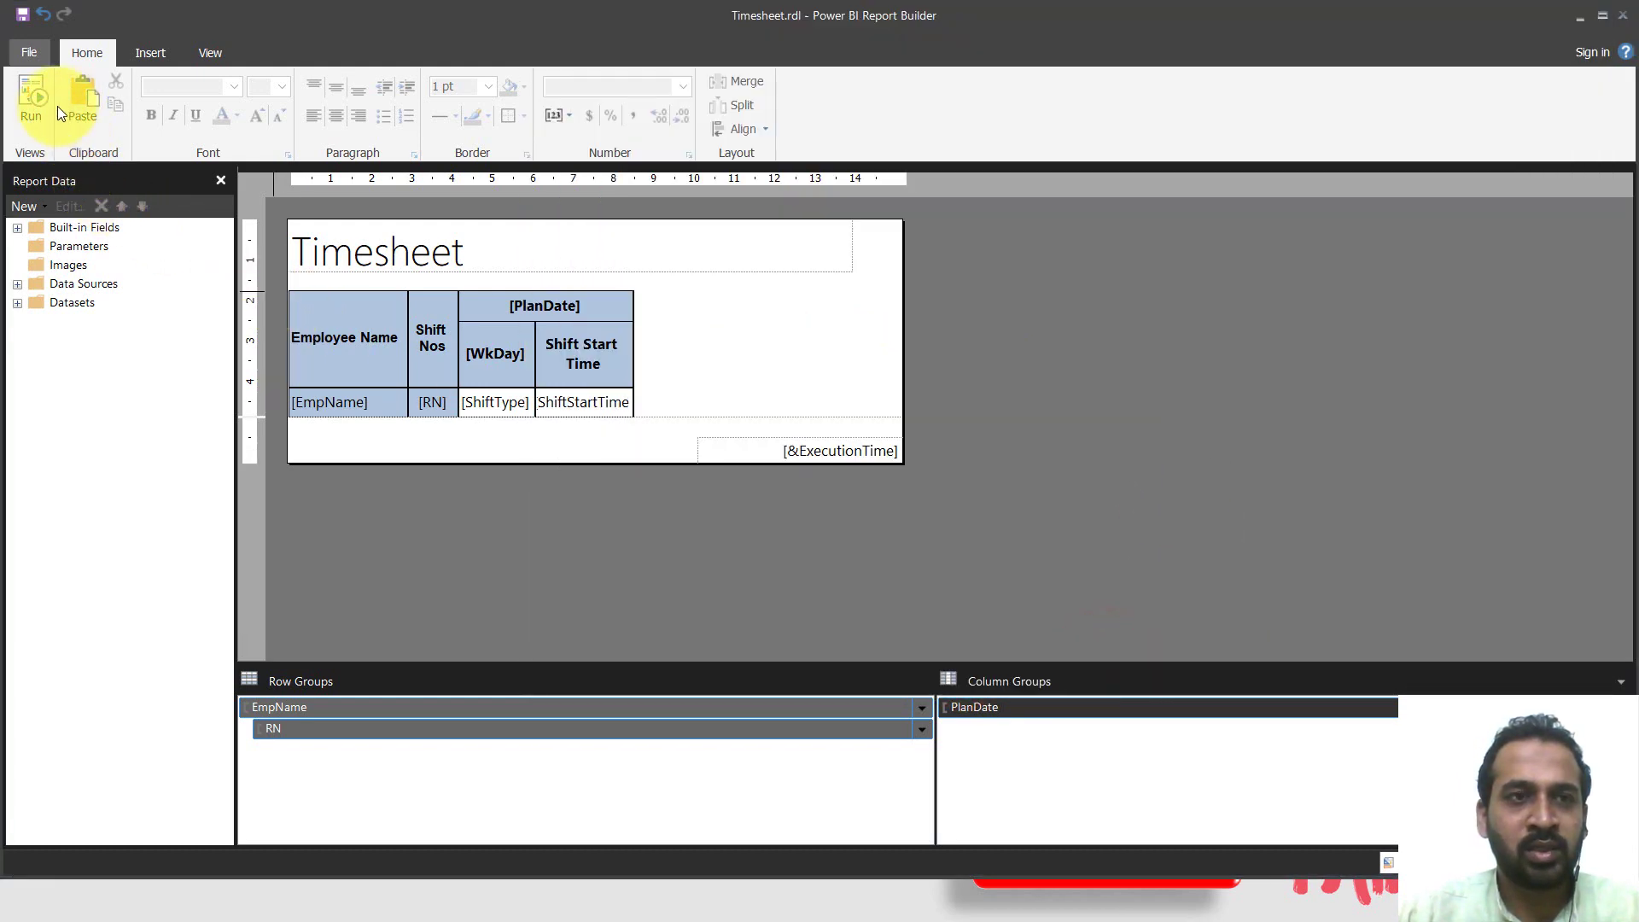
# Preview the landscape timesheet across its 10 pages, three dates each, then return to design
pyautogui.click(37, 106)
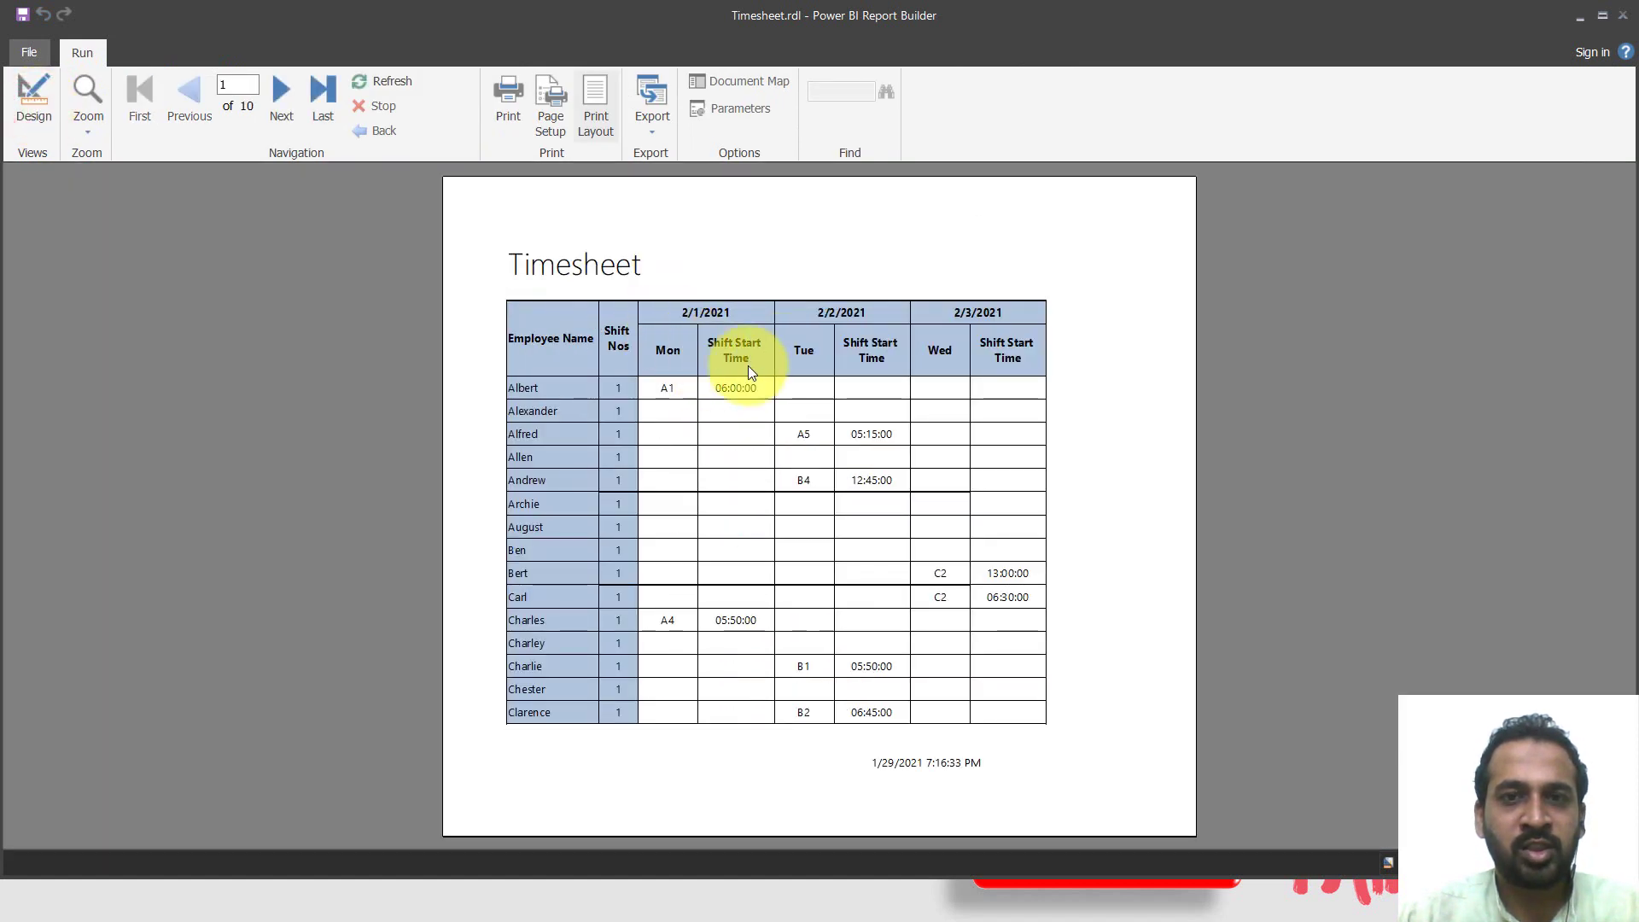
pyautogui.scroll(-10, 943, 364)
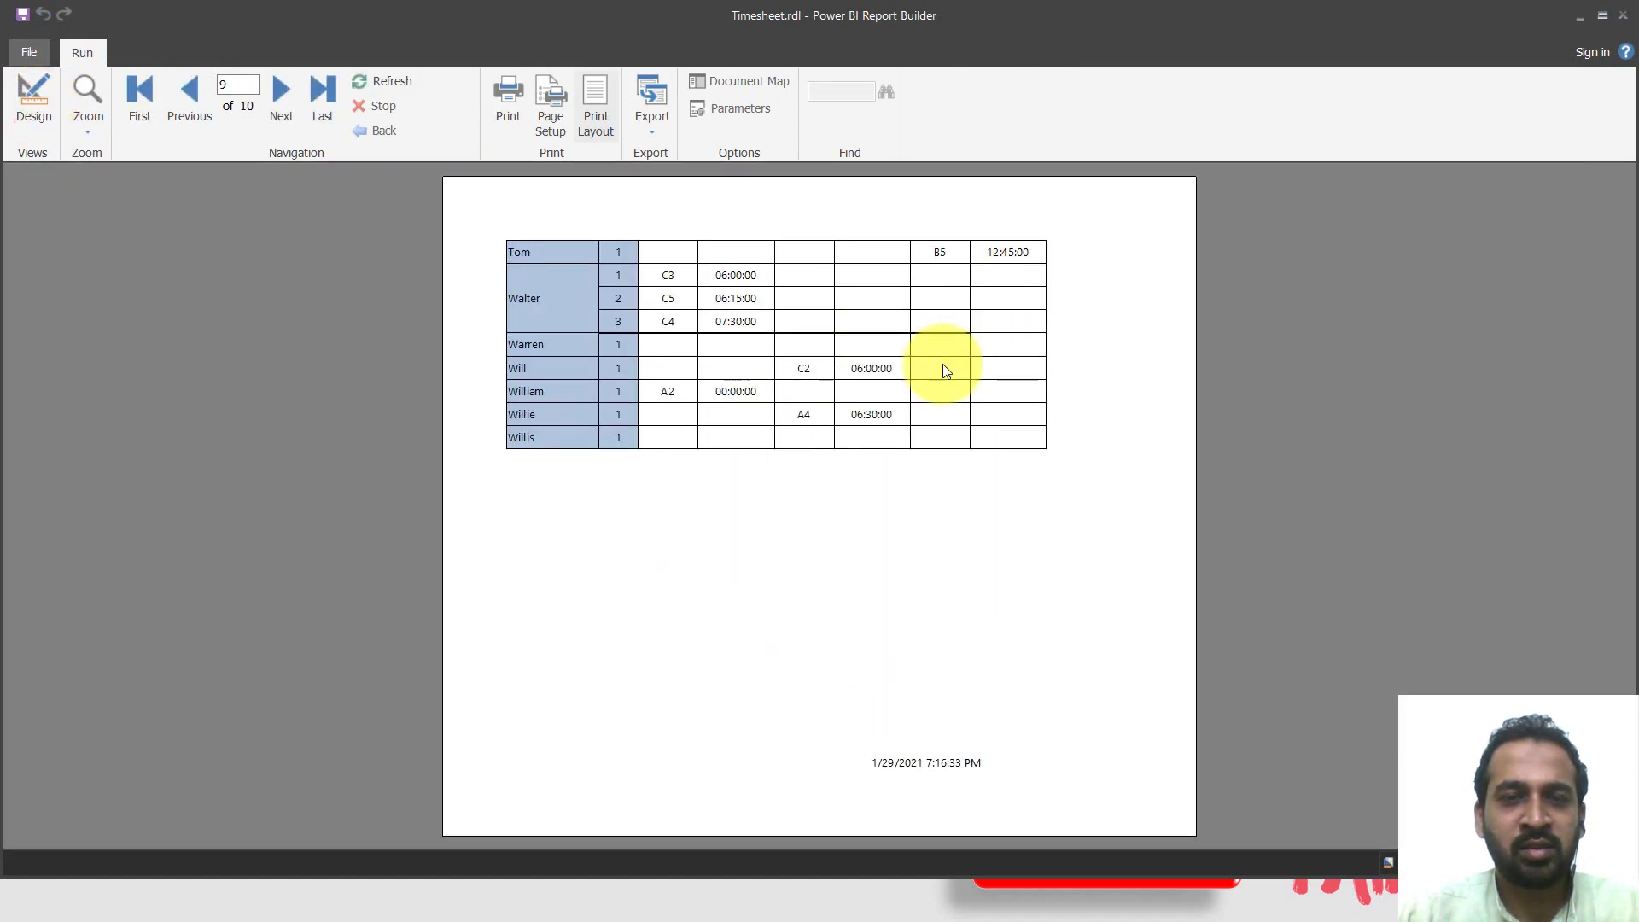
pyautogui.scroll(5, 943, 364)
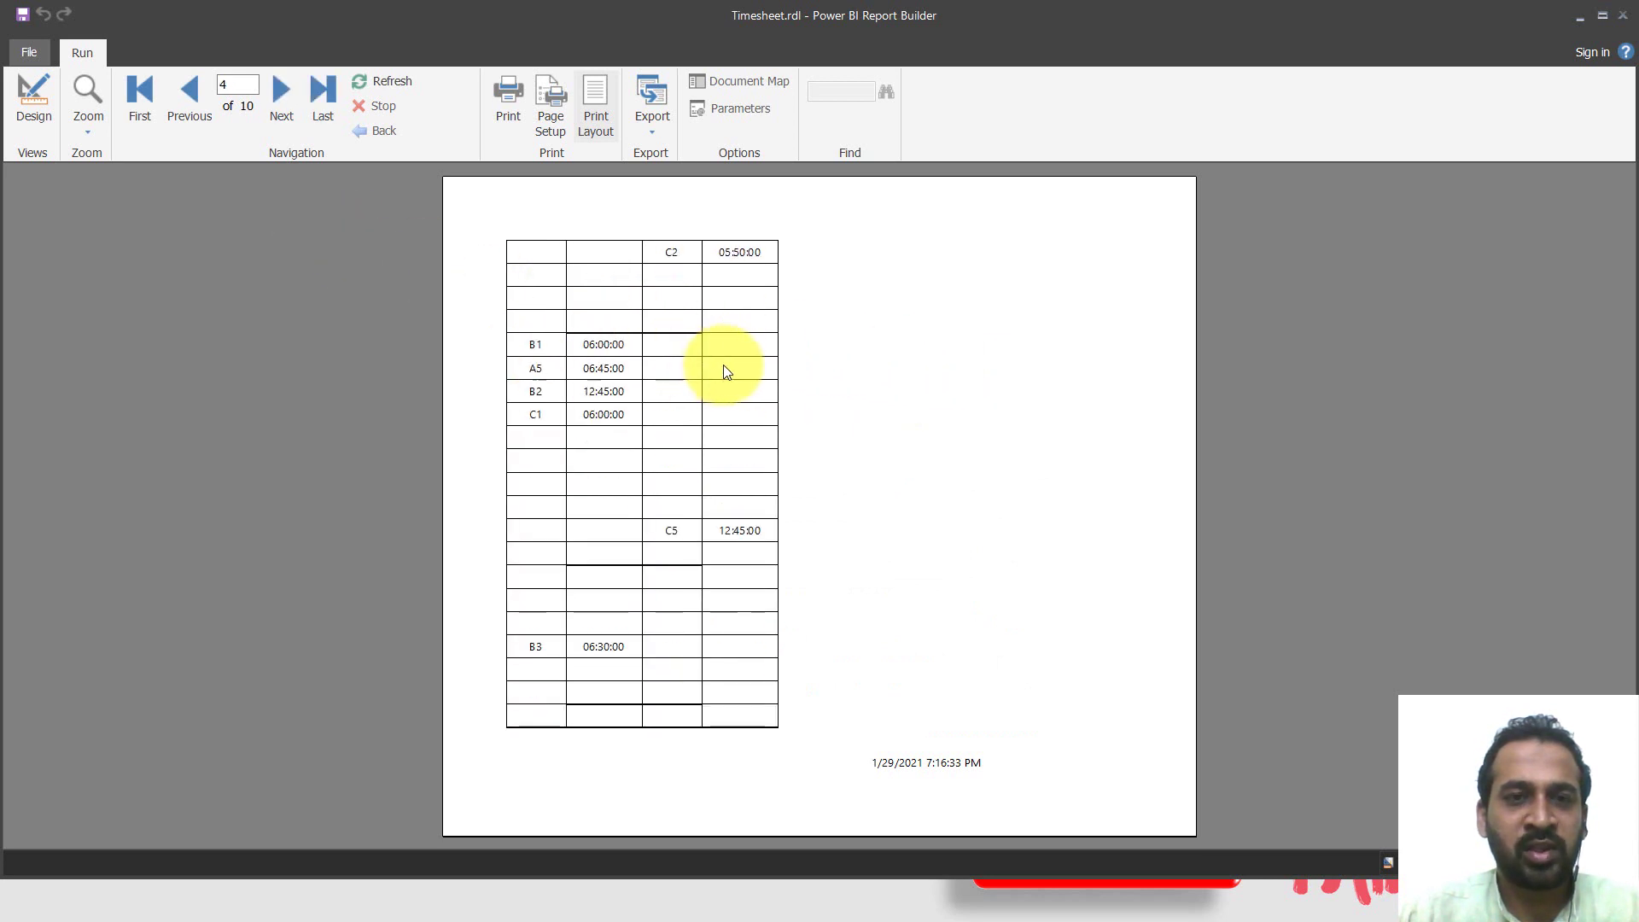
pyautogui.scroll(3, 726, 371)
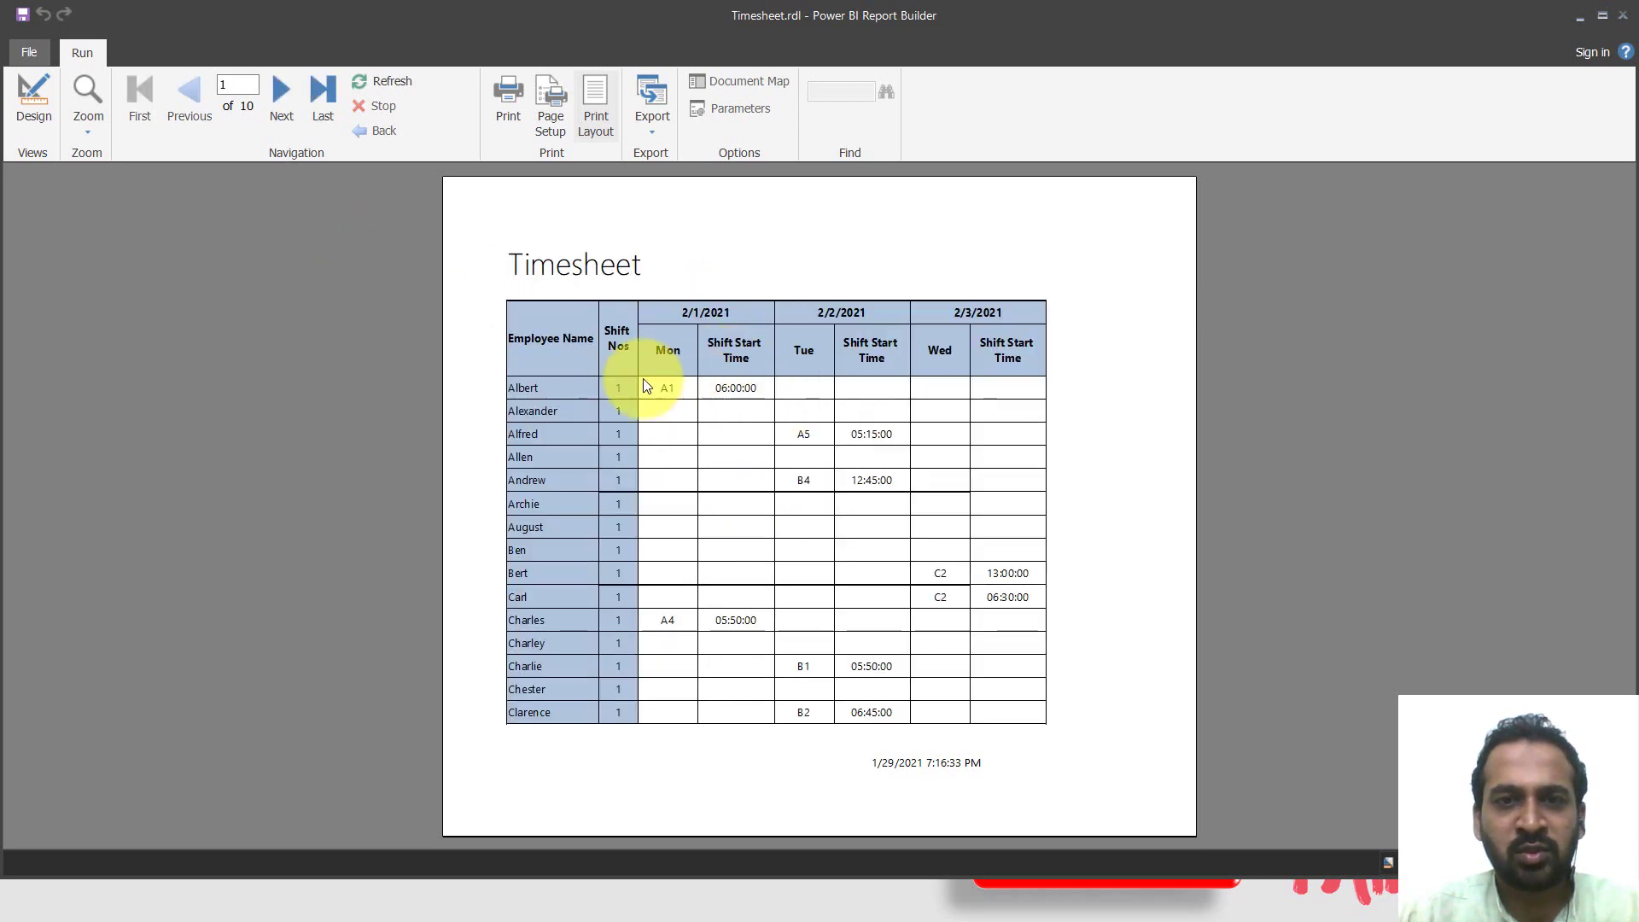
pyautogui.click(33, 111)
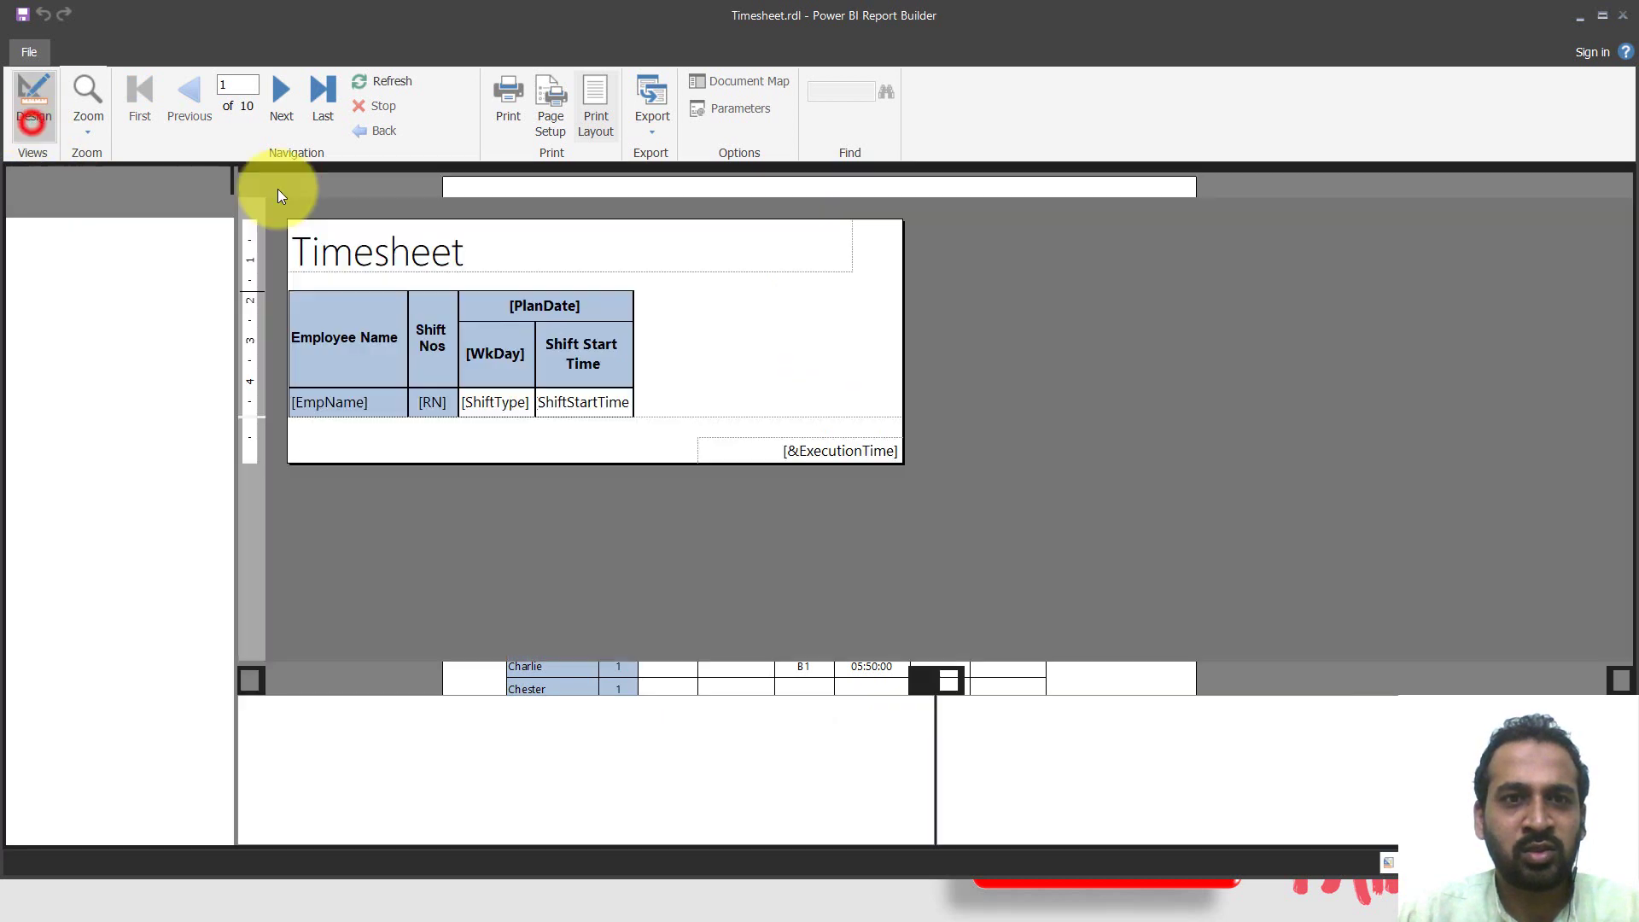
# Narrow the WkDay and Shift Start Time columns, confirming four dates per page in preview
pyautogui.click(510, 388)
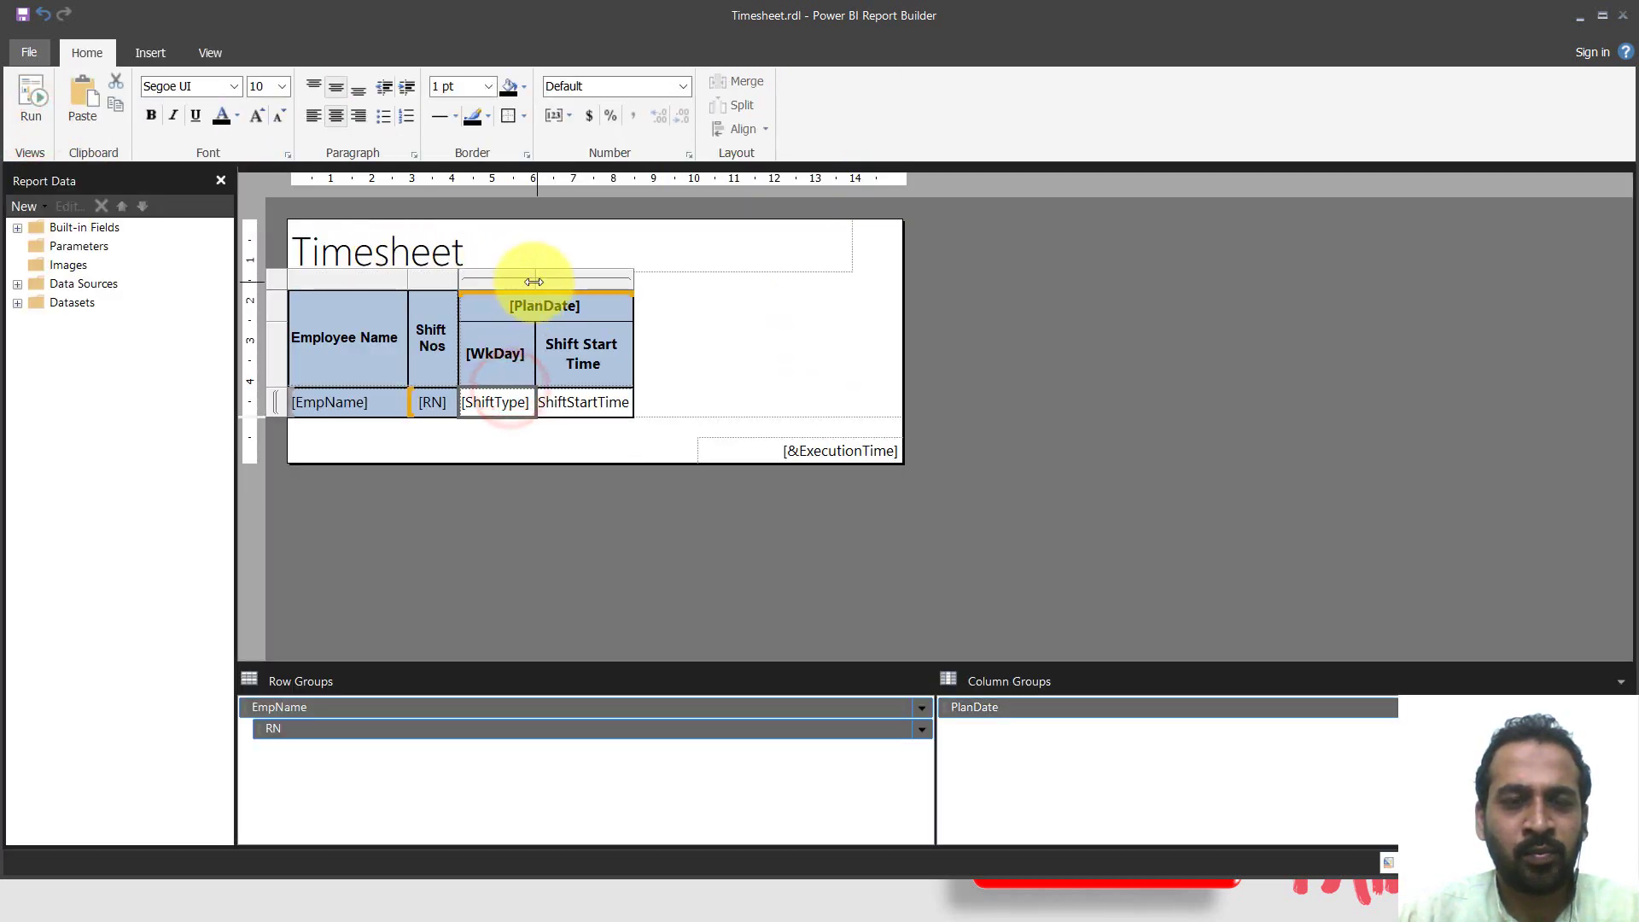
pyautogui.moveTo(534, 280); pyautogui.dragTo(513, 289)
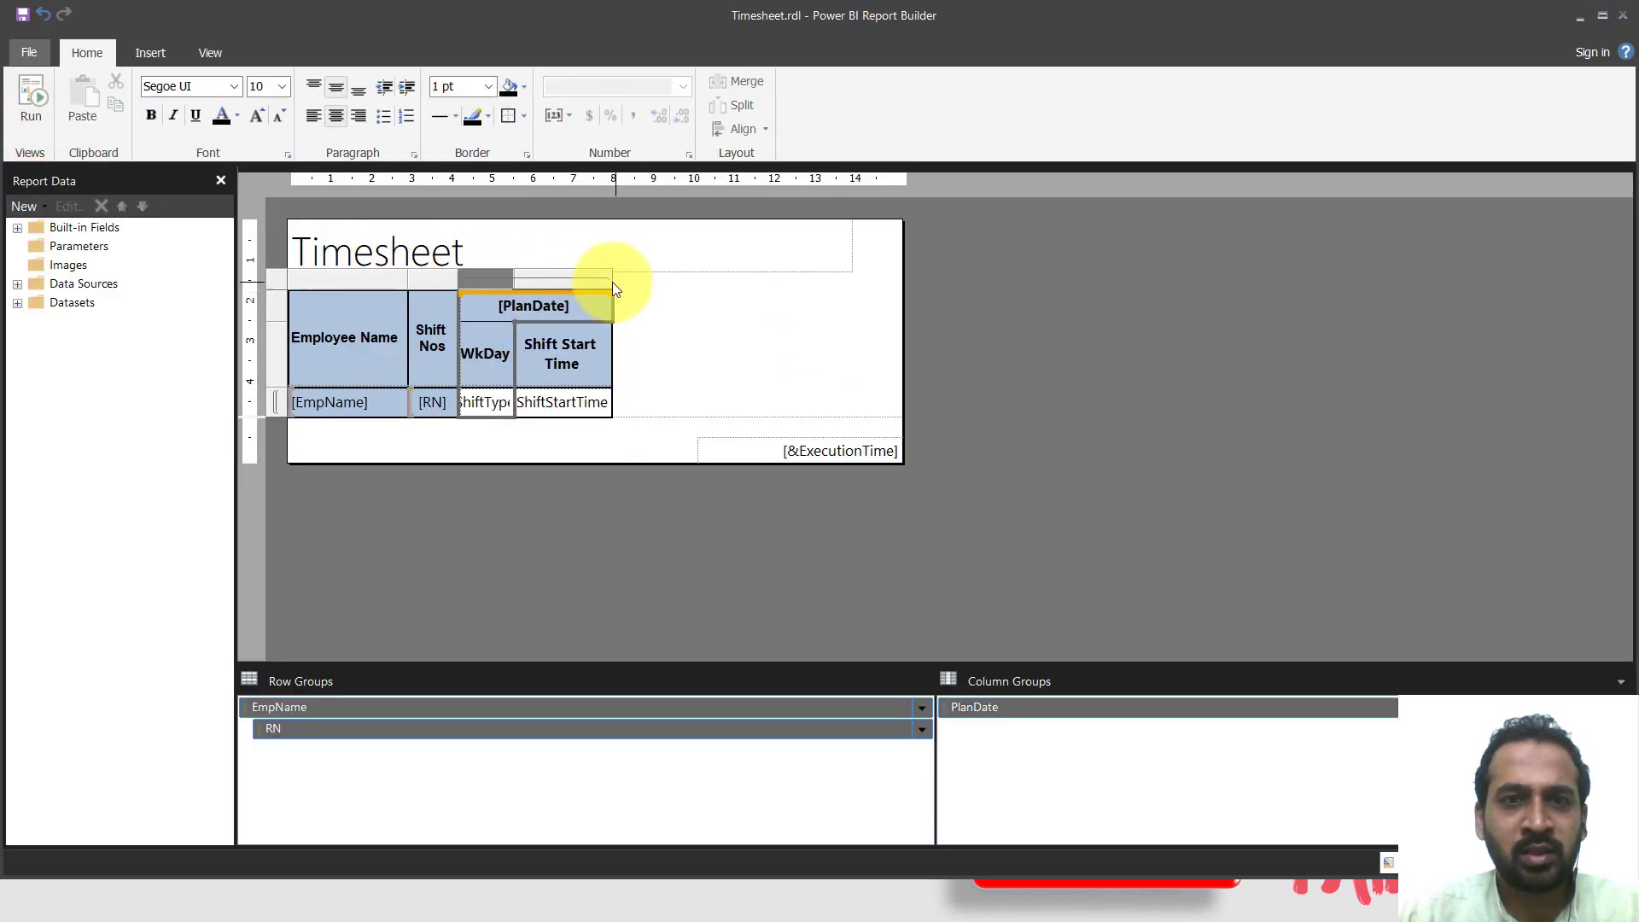
pyautogui.moveTo(613, 282); pyautogui.dragTo(594, 291)
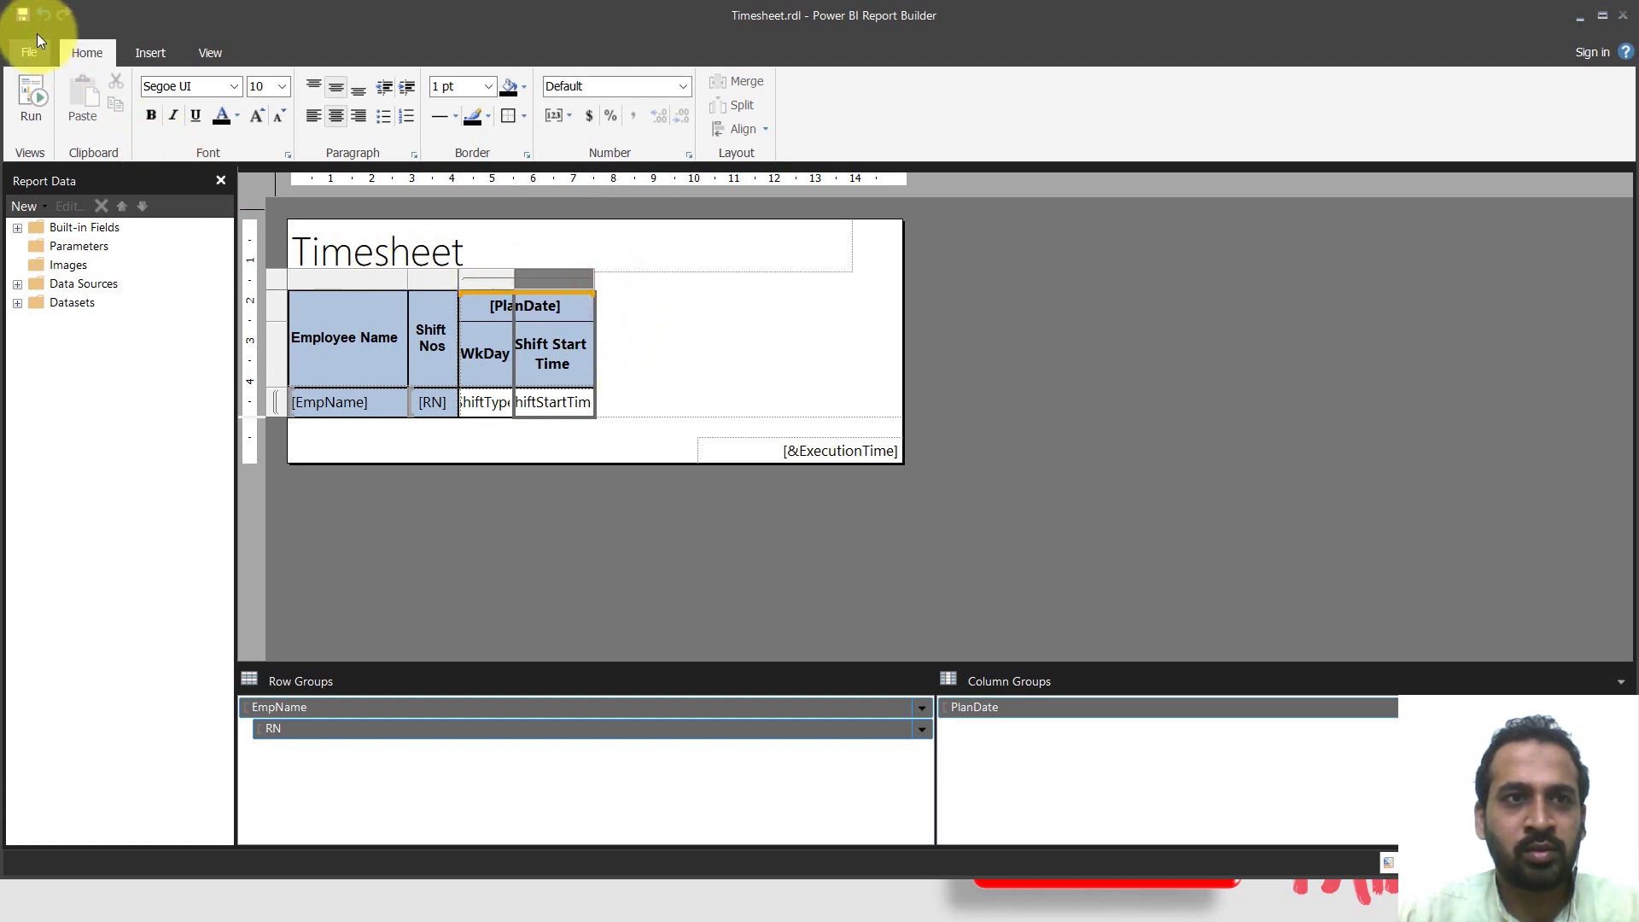
pyautogui.click(33, 92)
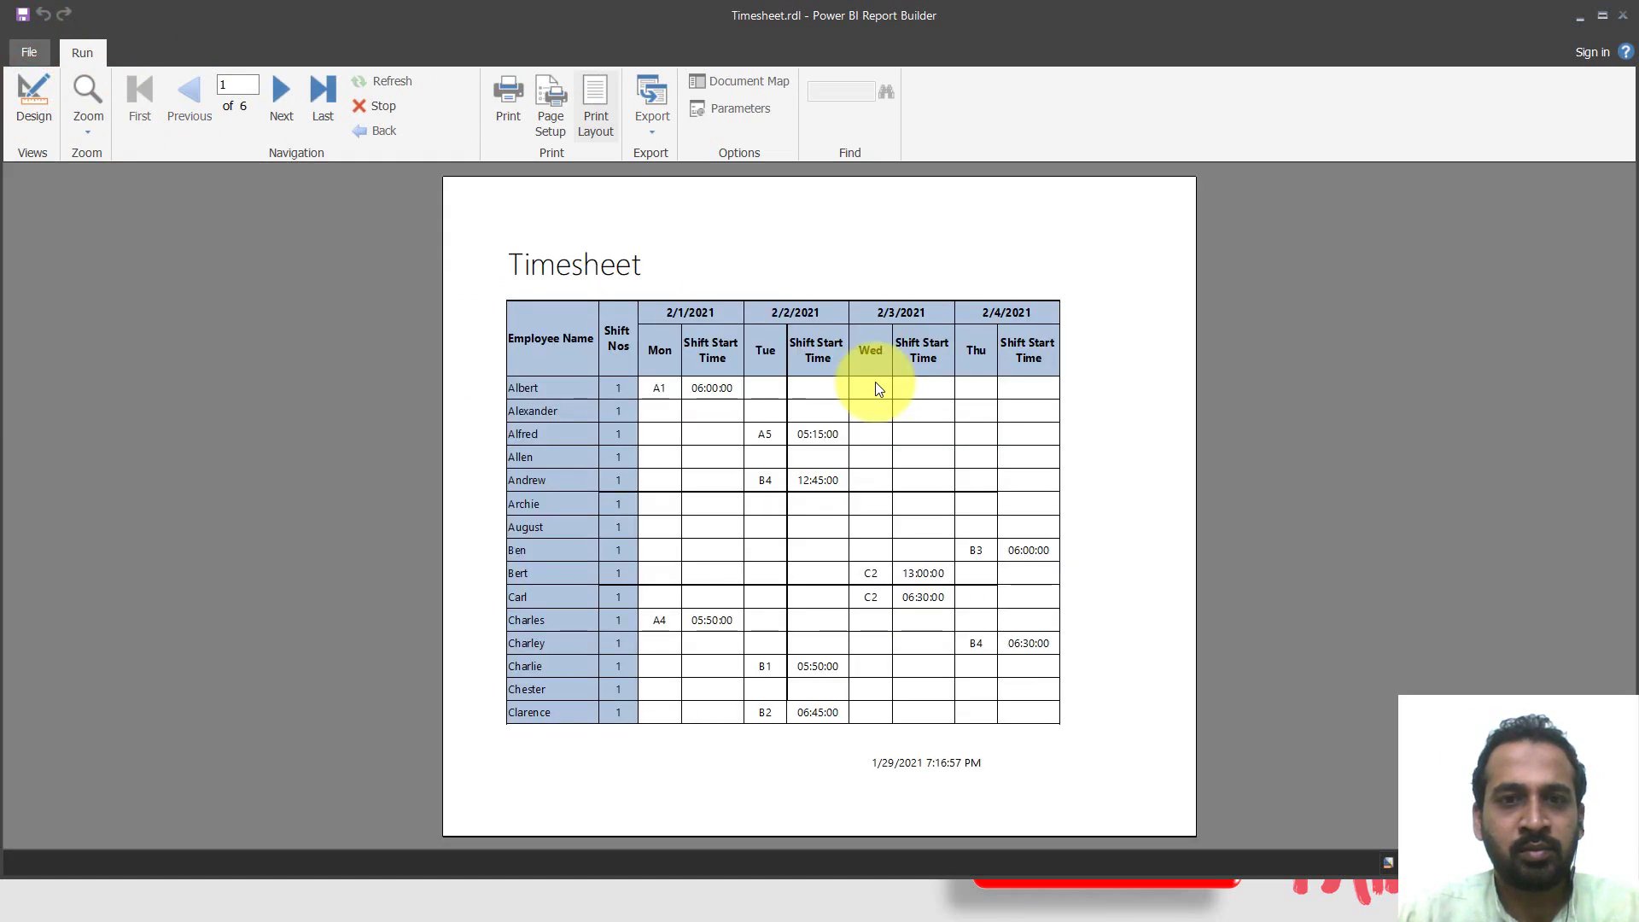
pyautogui.scroll(-4, 893, 405)
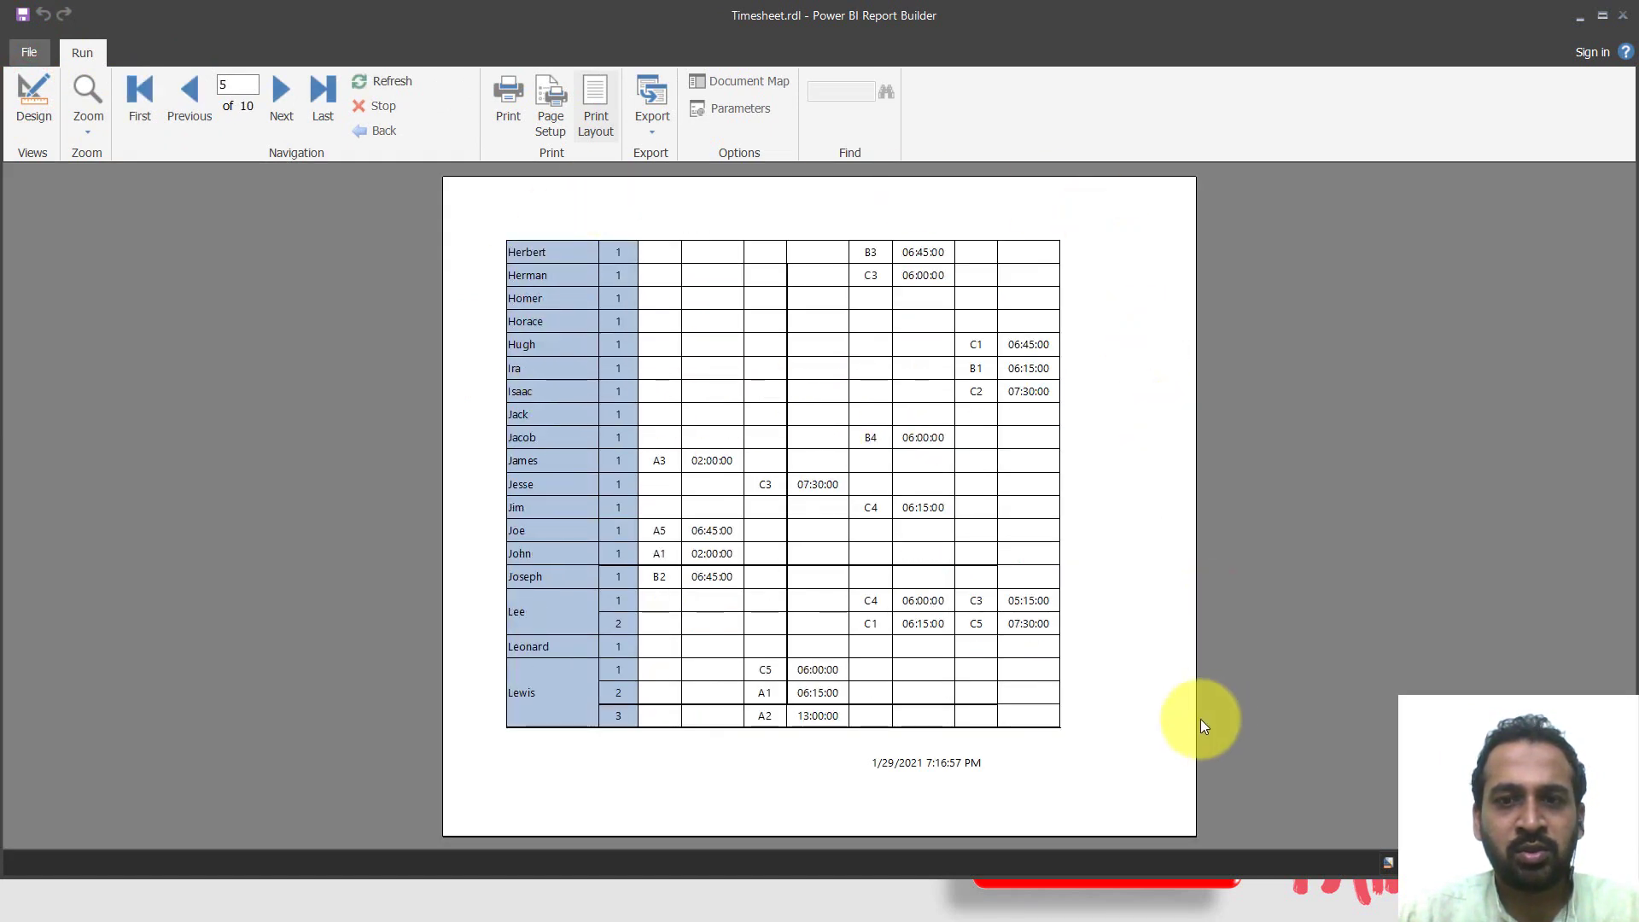
pyautogui.click(50, 115)
# In Report Properties, switch units to inches and set left, right, top and bottom margins to 0.25
pyautogui.rightClick(1033, 301)
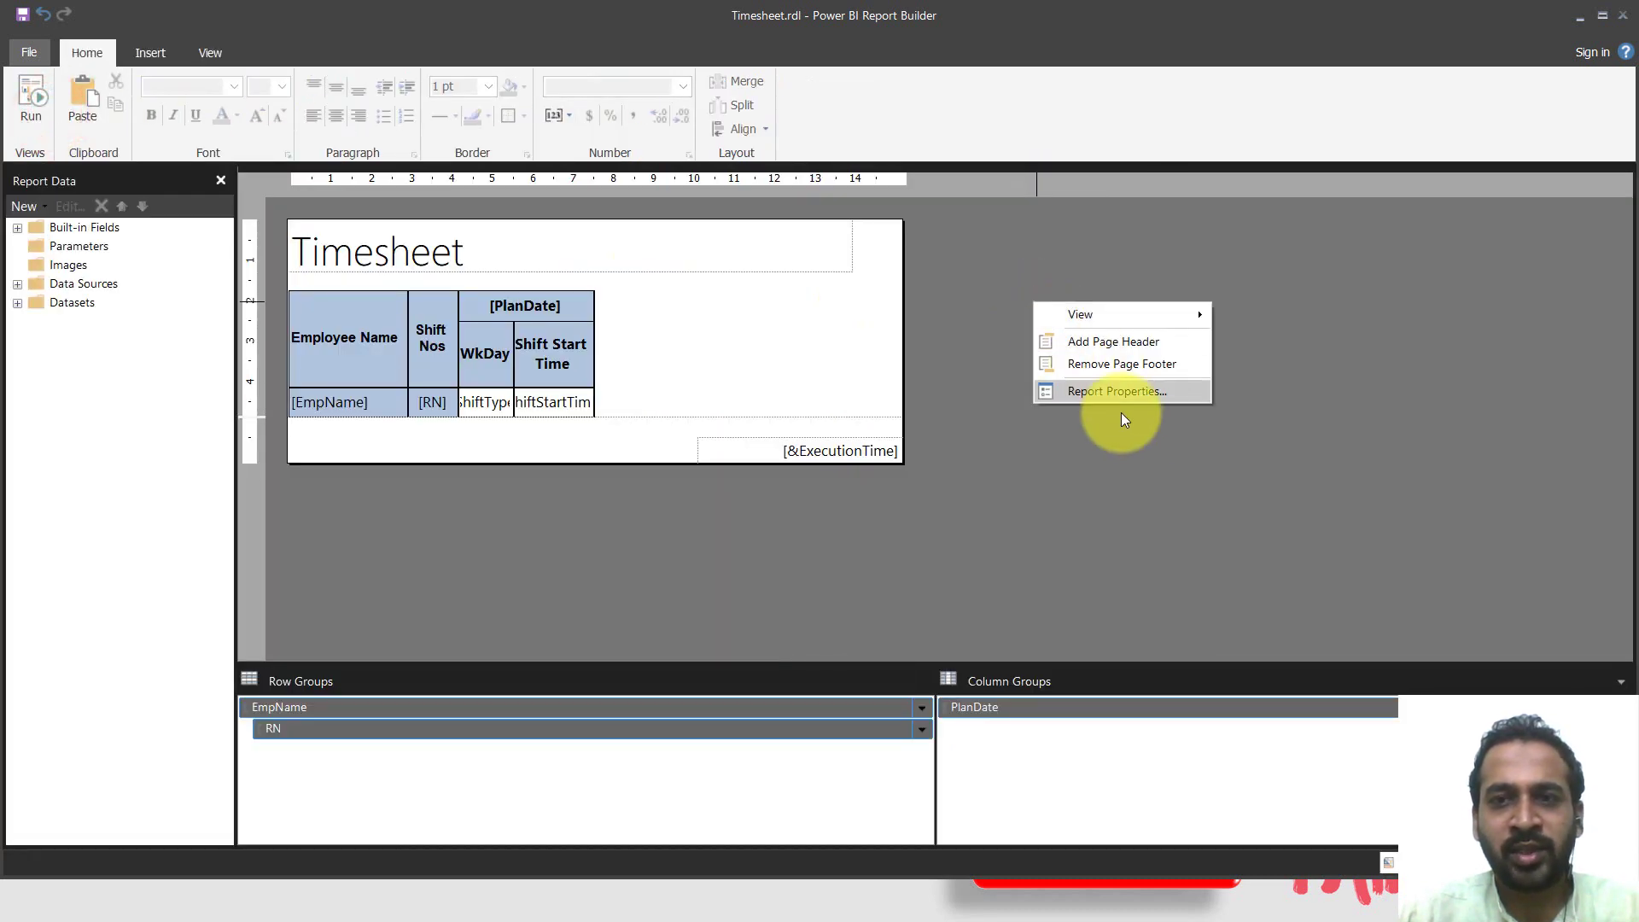
pyautogui.click(1136, 395)
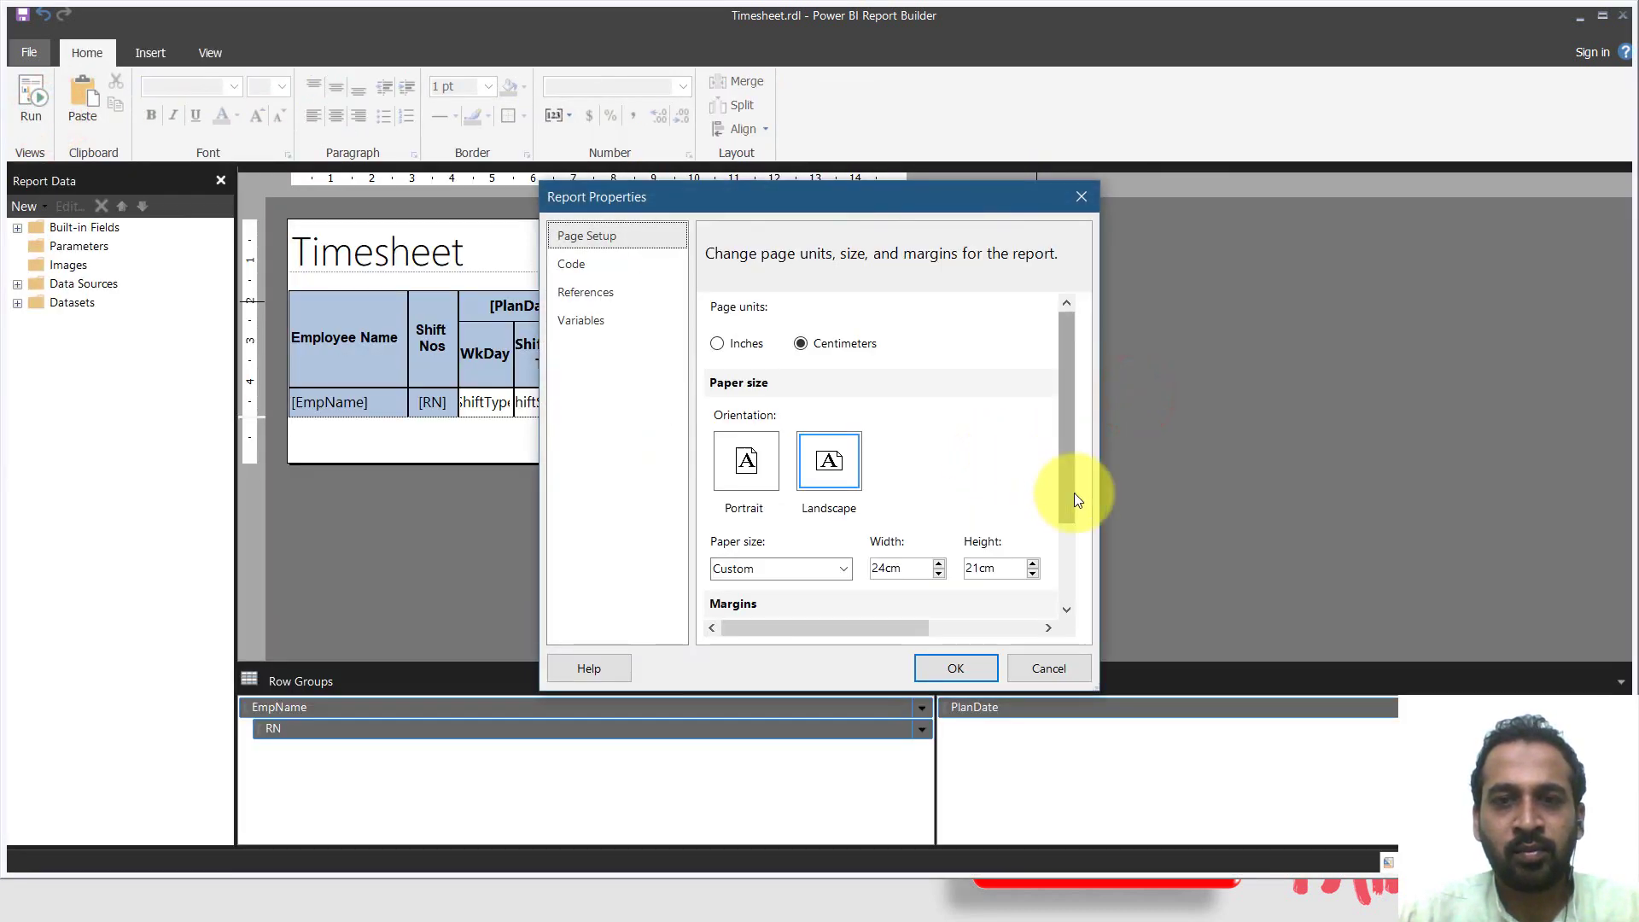
pyautogui.click(717, 344)
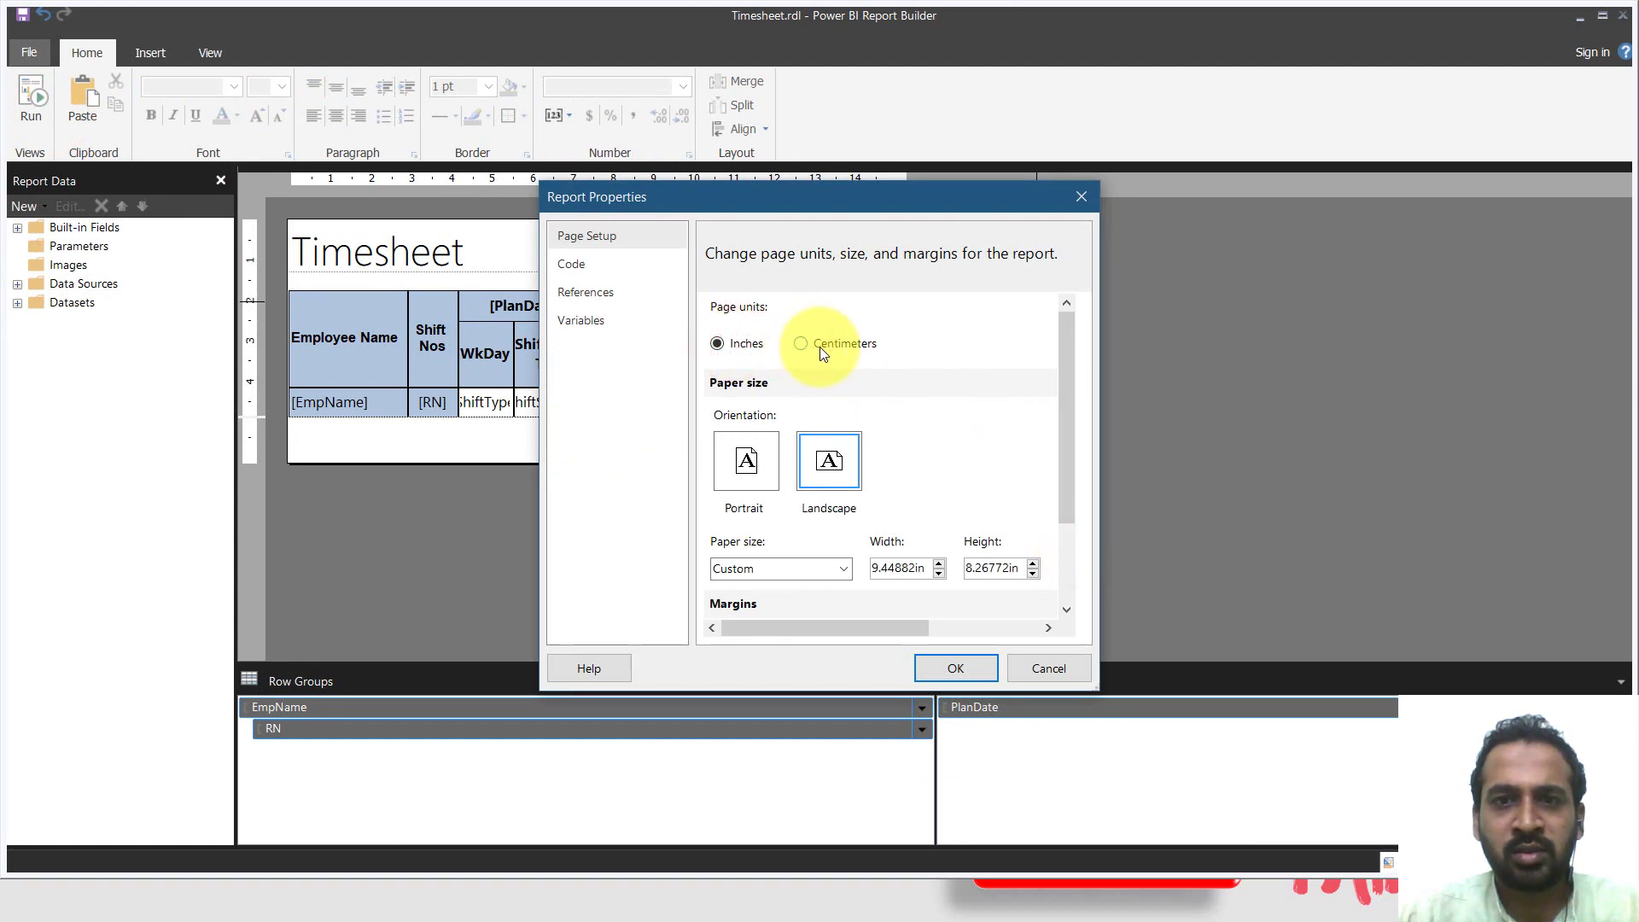
pyautogui.click(1068, 542)
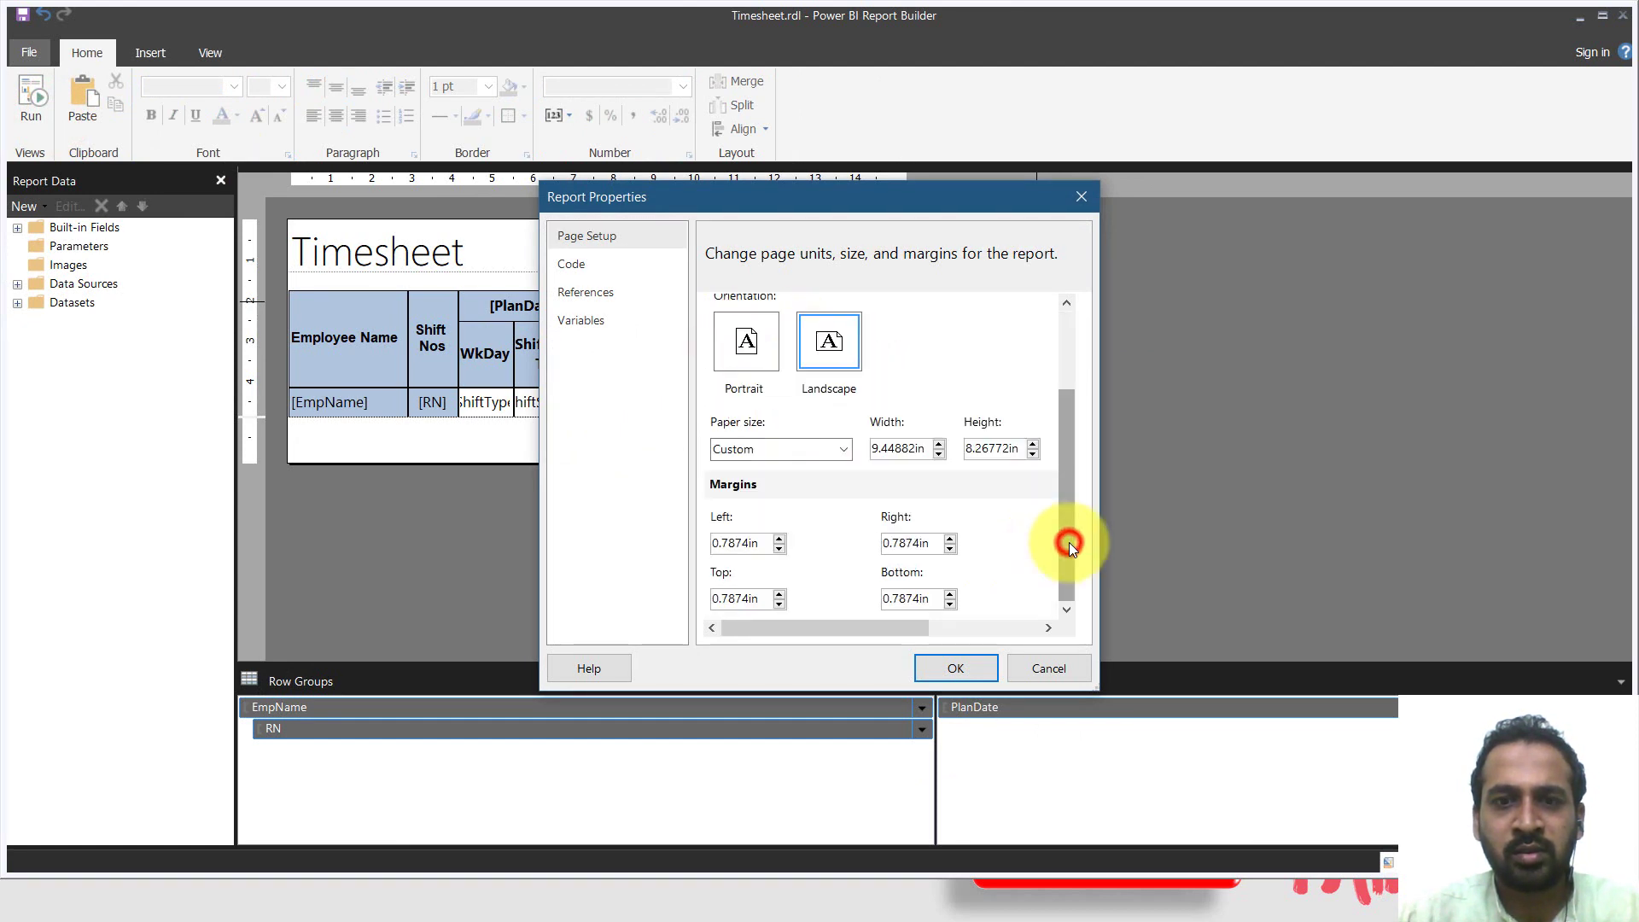
pyautogui.click(763, 542)
pyautogui.doubleClick(763, 541)
pyautogui.write('0.25')
pyautogui.press('Tab')
pyautogui.write('0.25')
pyautogui.press('Tab')
pyautogui.write('0')
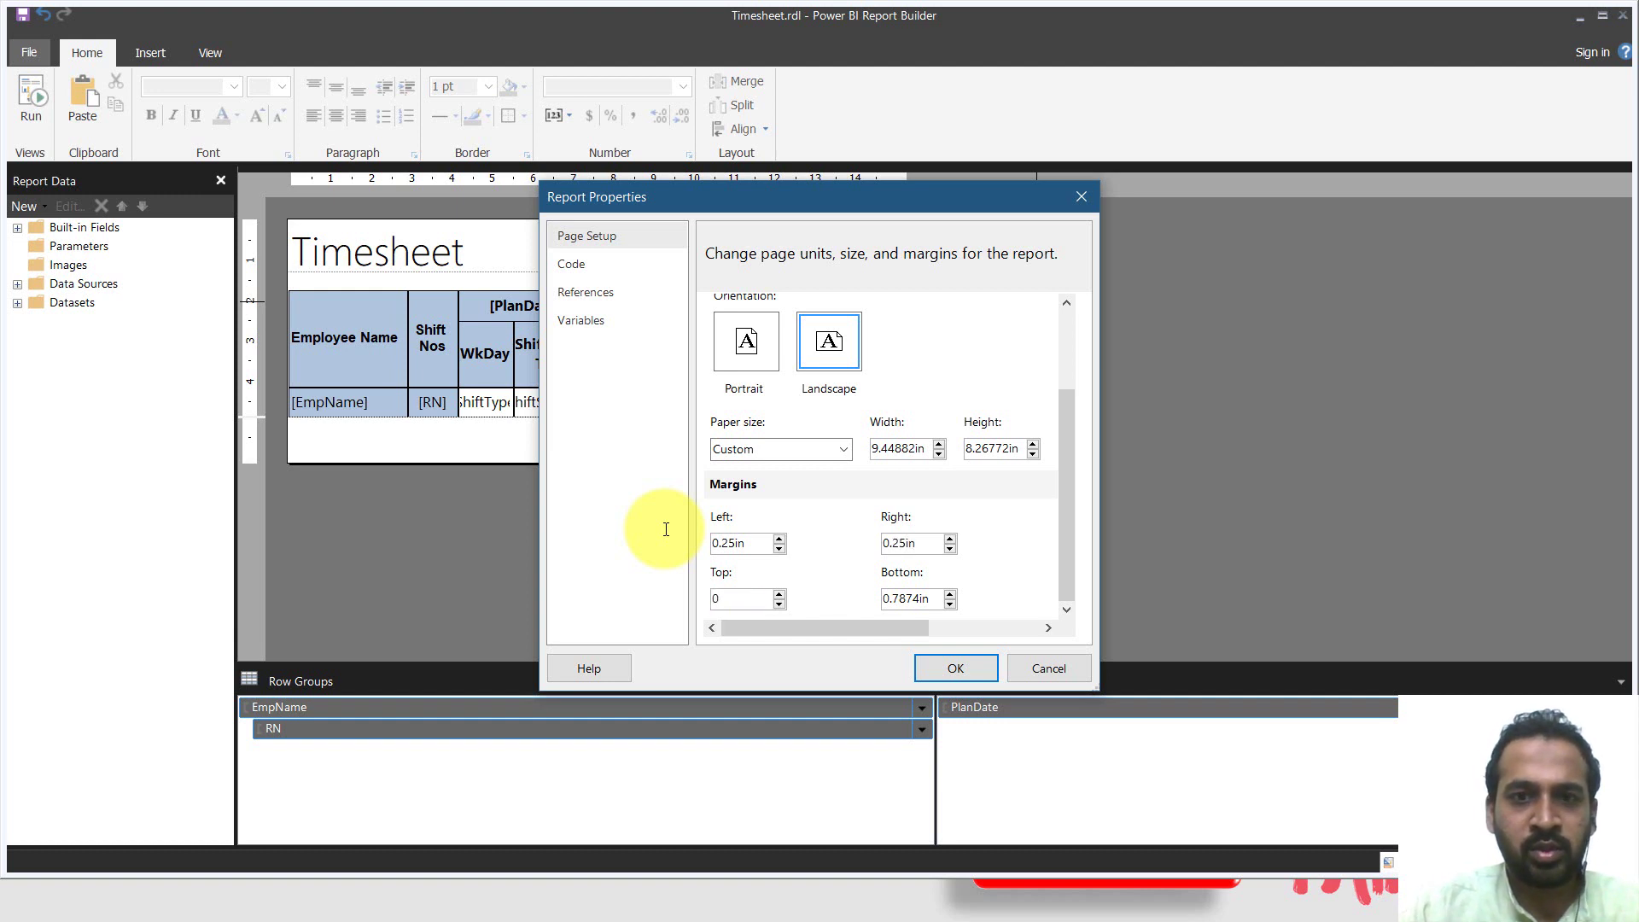
pyautogui.write('.25')
pyautogui.press('Tab')
pyautogui.write('0.25')
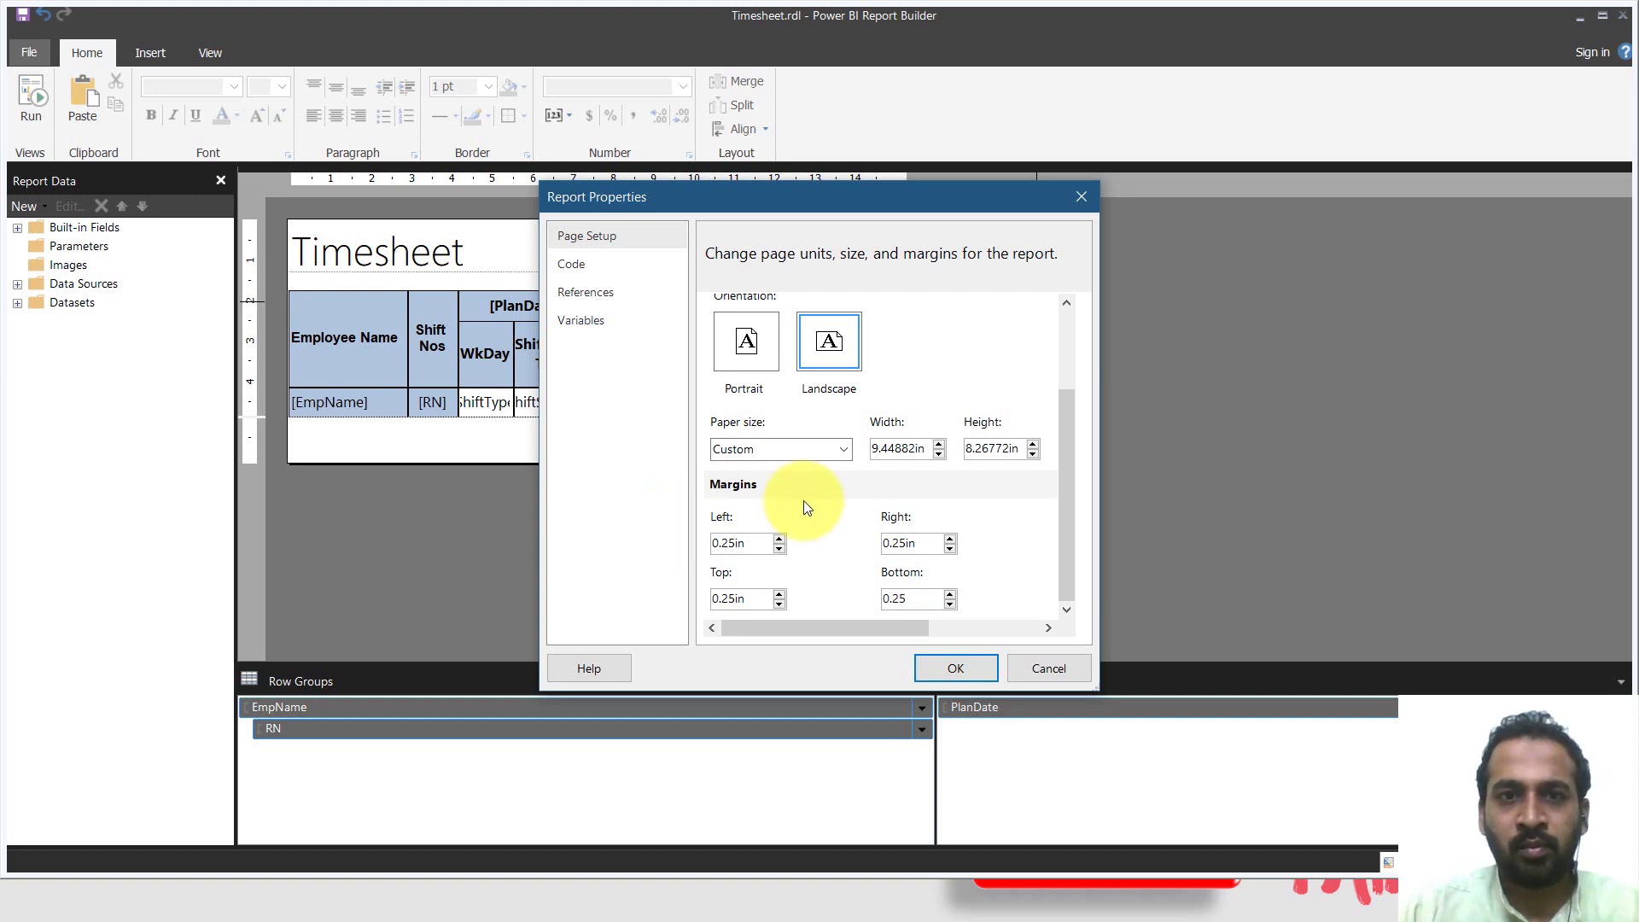
pyautogui.click(954, 669)
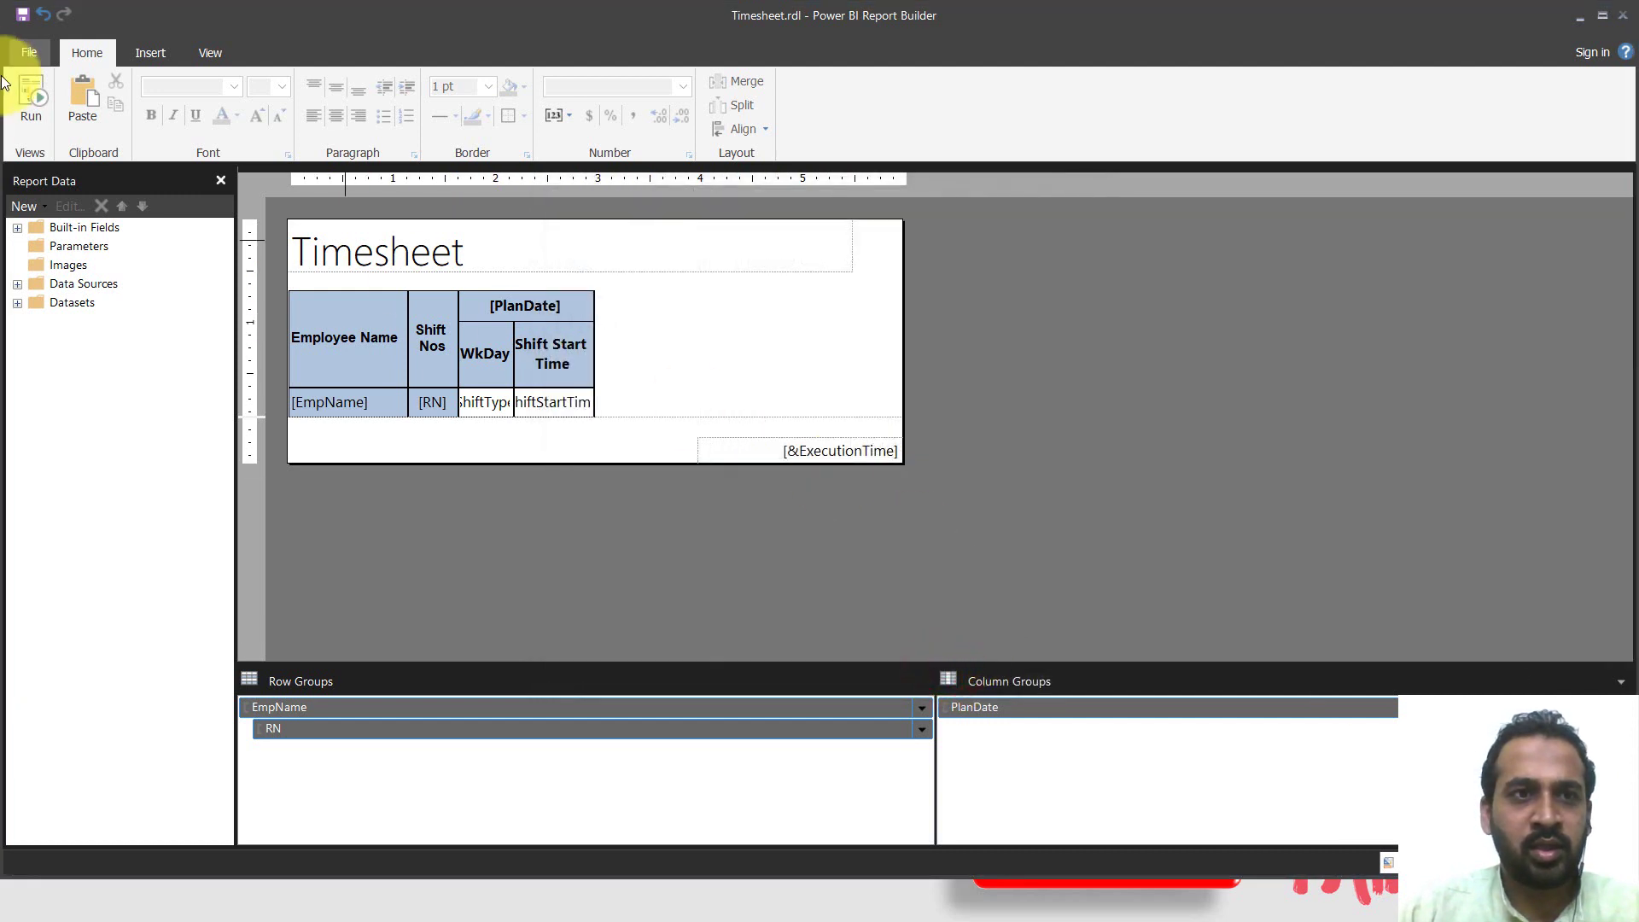
pyautogui.click(26, 99)
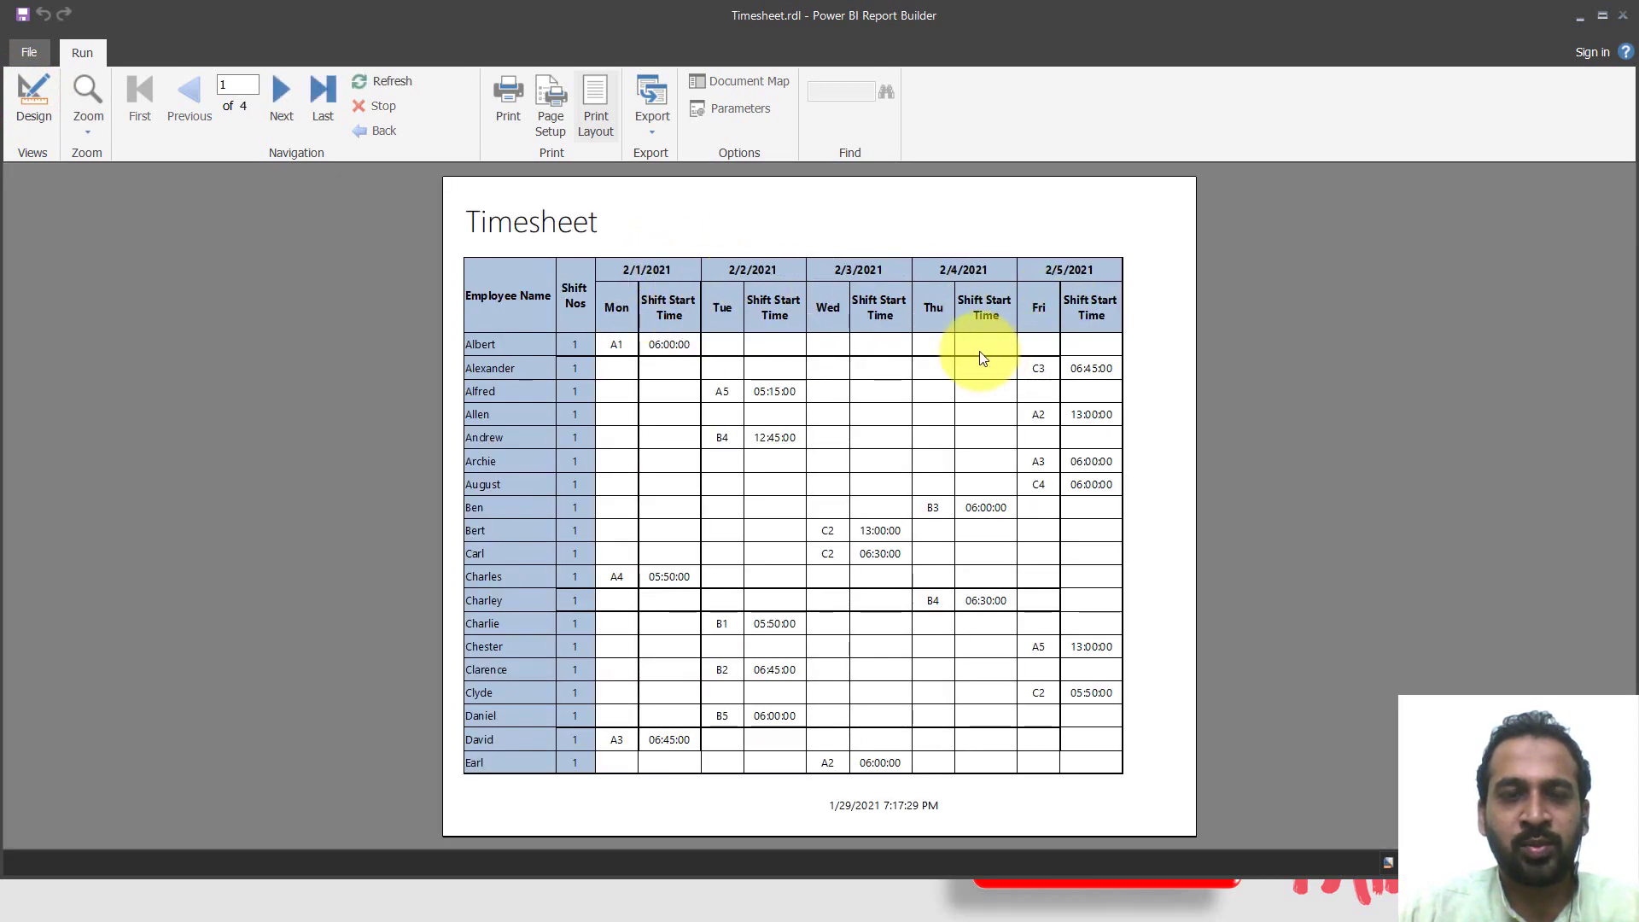
pyautogui.scroll(-2, 980, 357)
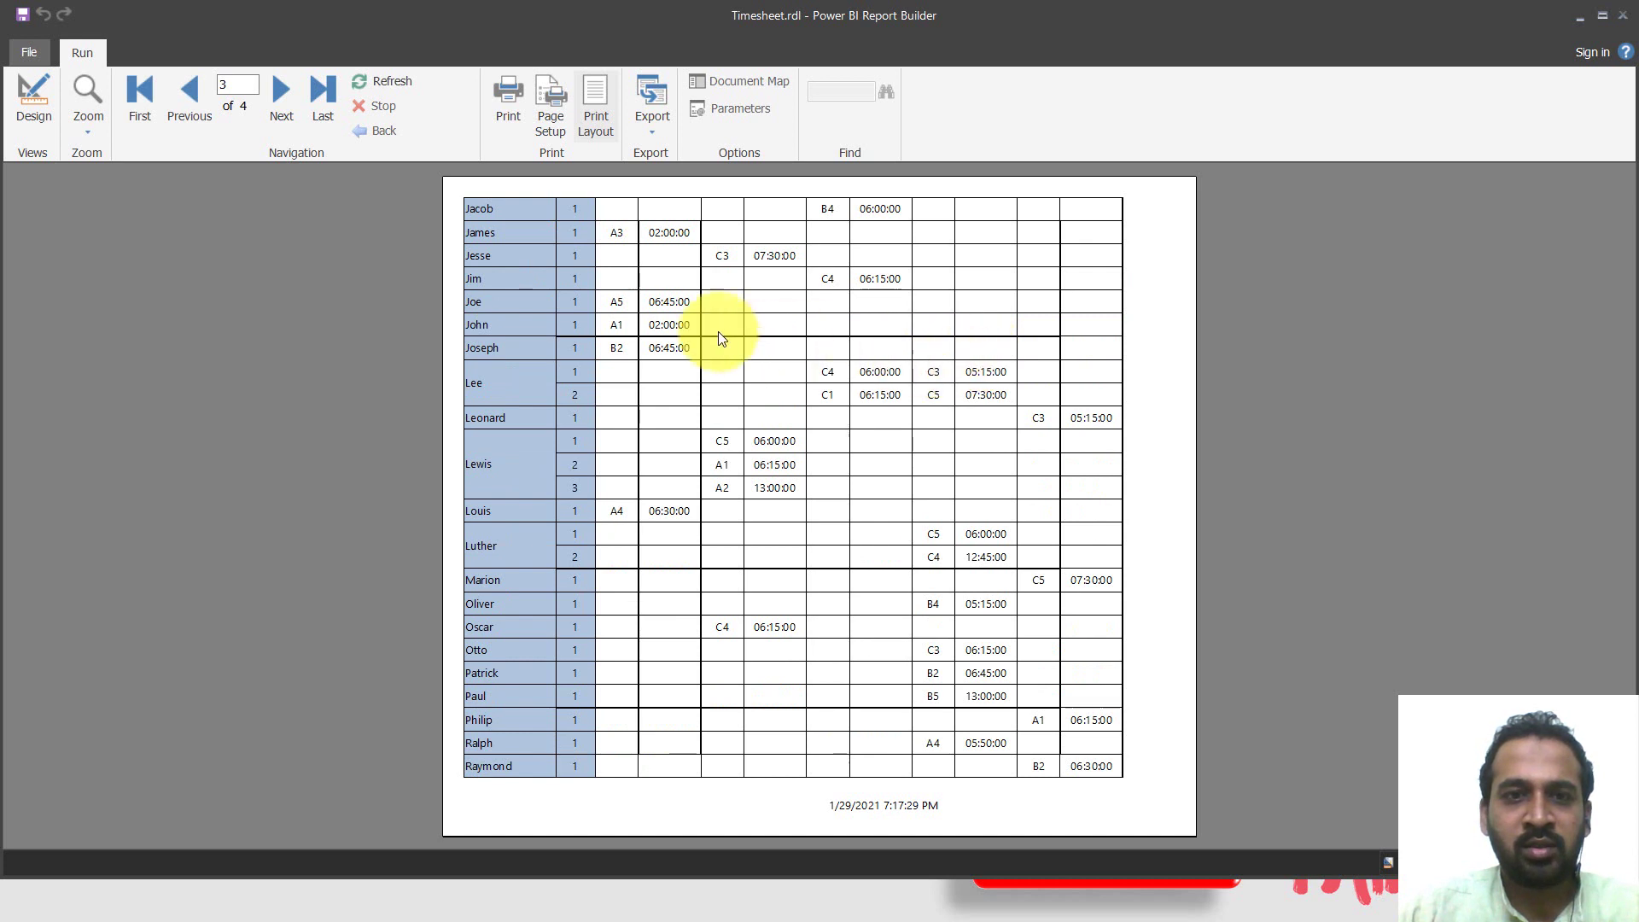
pyautogui.scroll(-2, 750, 298)
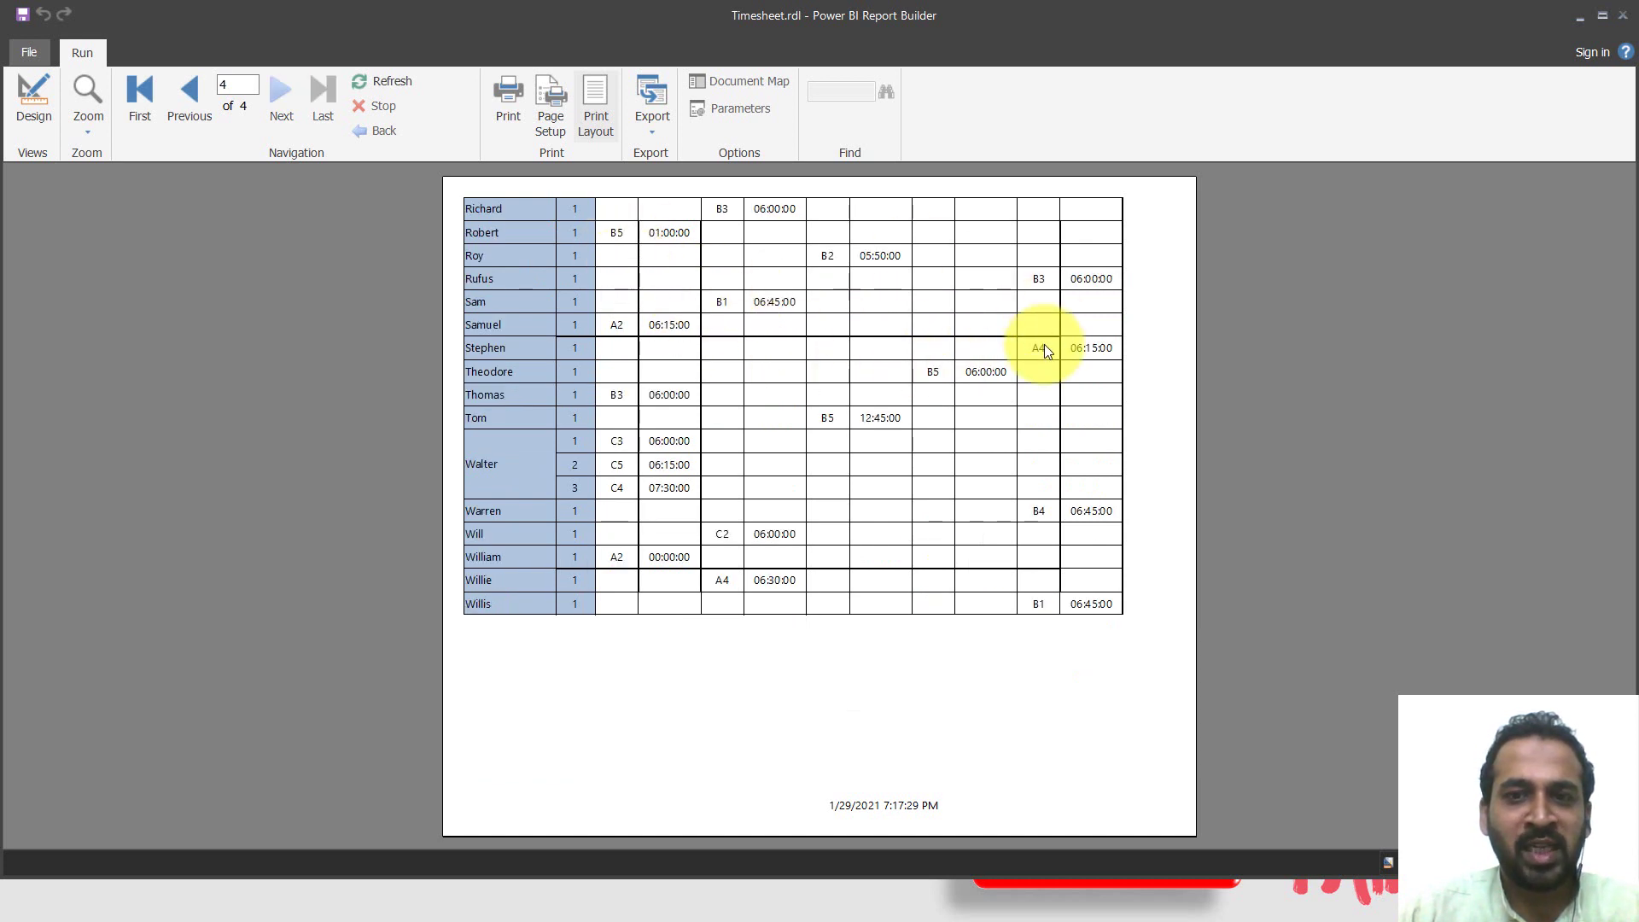
pyautogui.scroll(6, 720, 342)
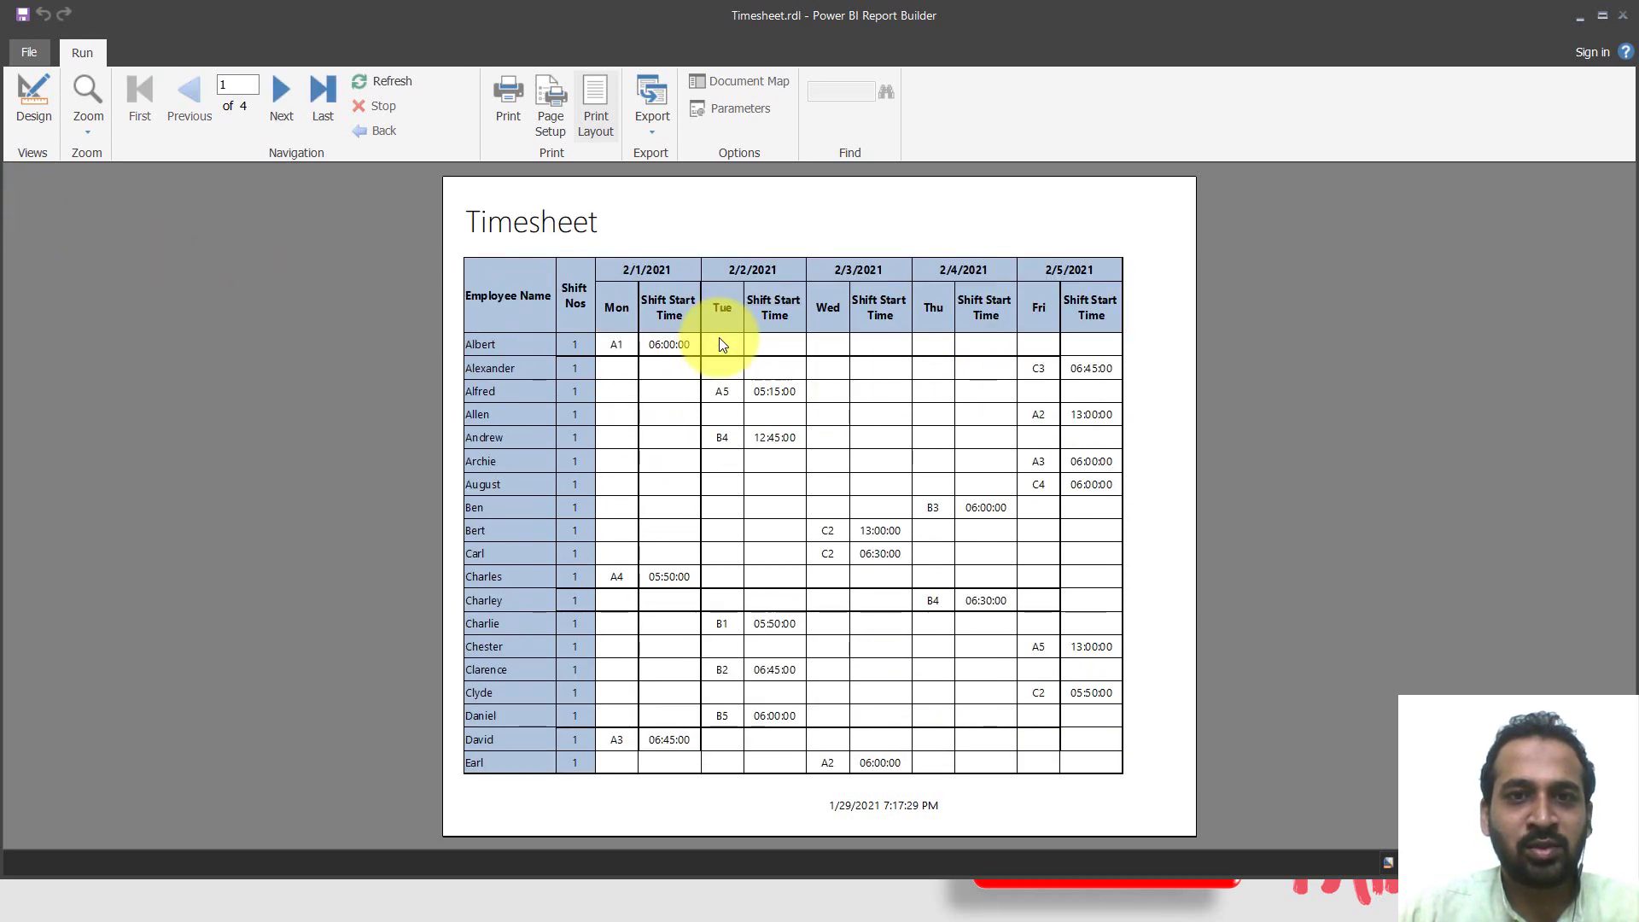
pyautogui.click(31, 102)
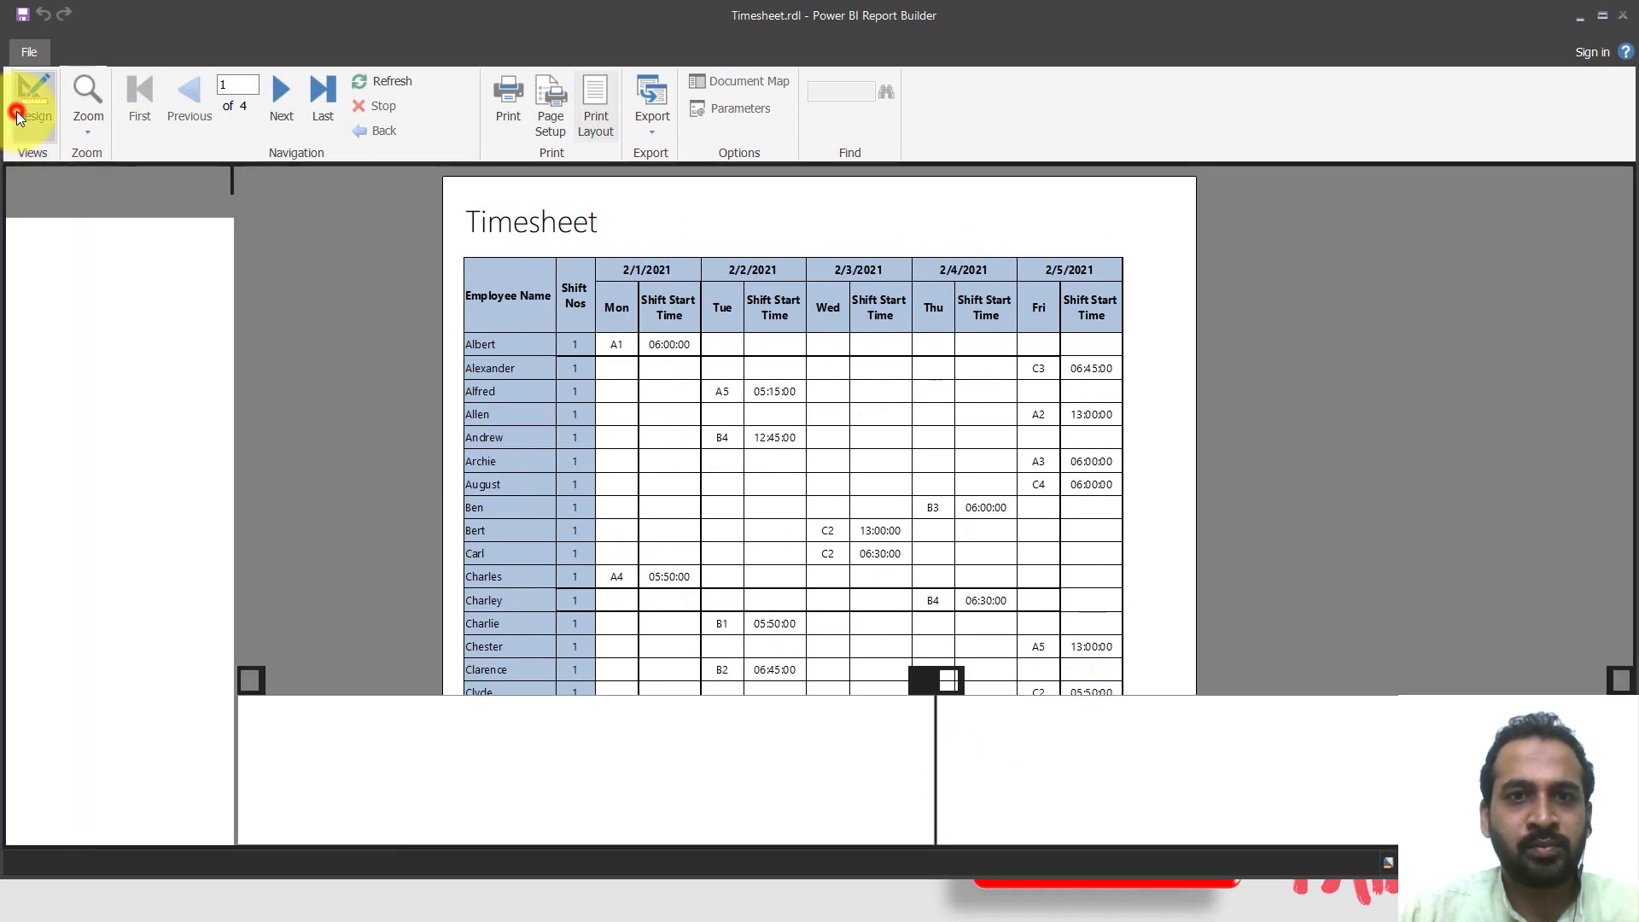
# Shorten the matrix header row and tick 'Repeat header columns on each page' in Tablix Properties
pyautogui.click(295, 381)
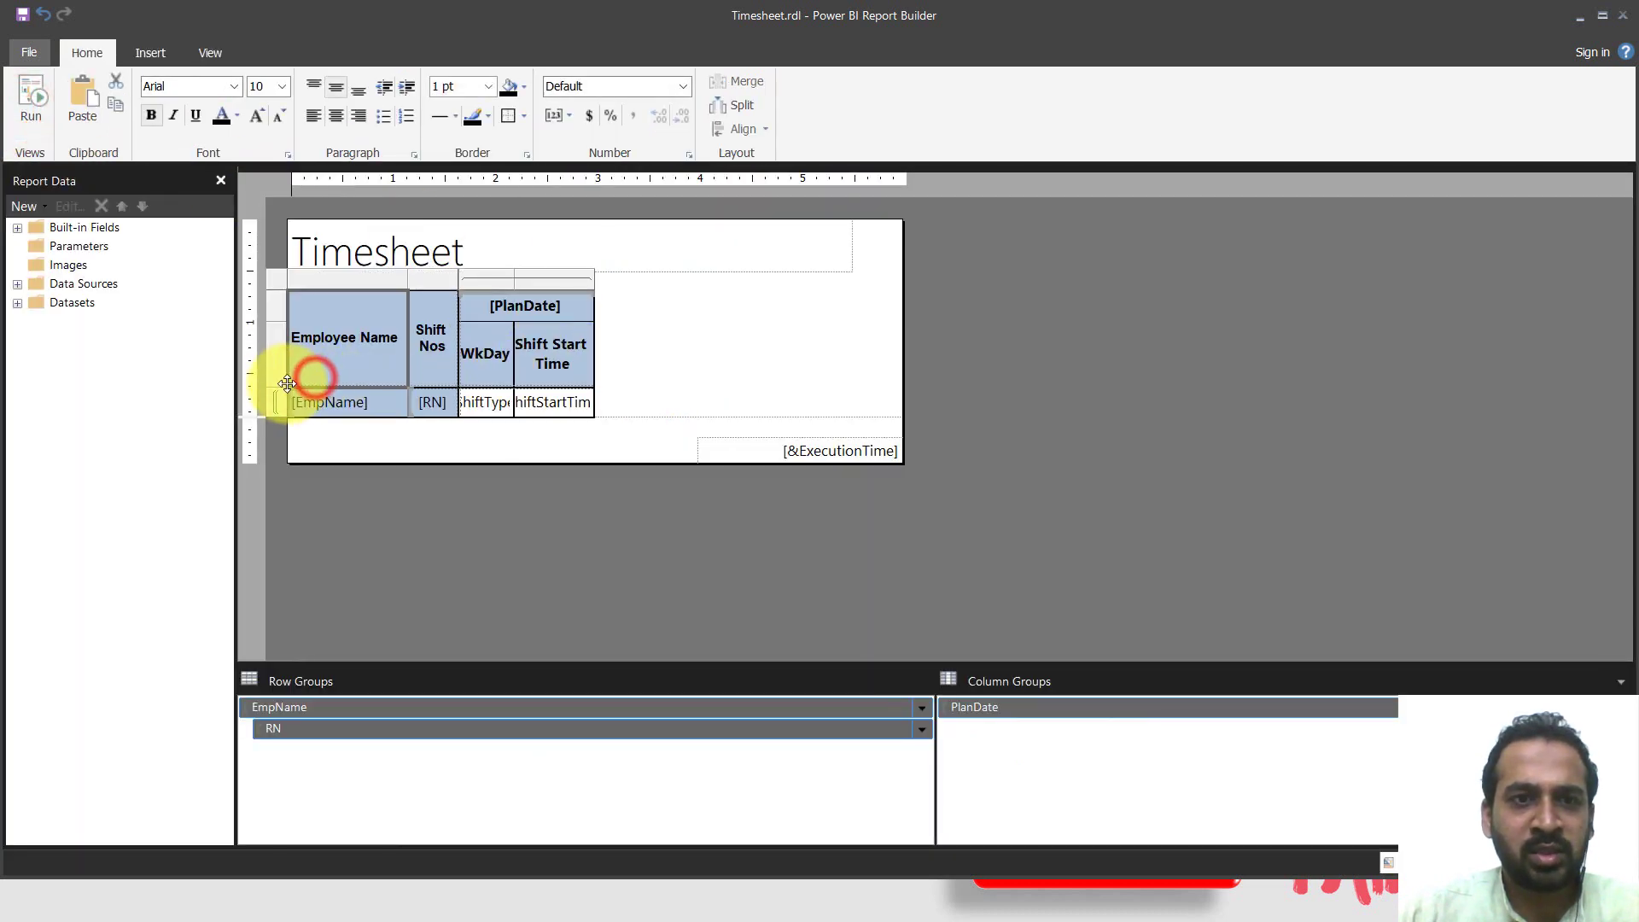
pyautogui.moveTo(277, 386); pyautogui.dragTo(275, 367)
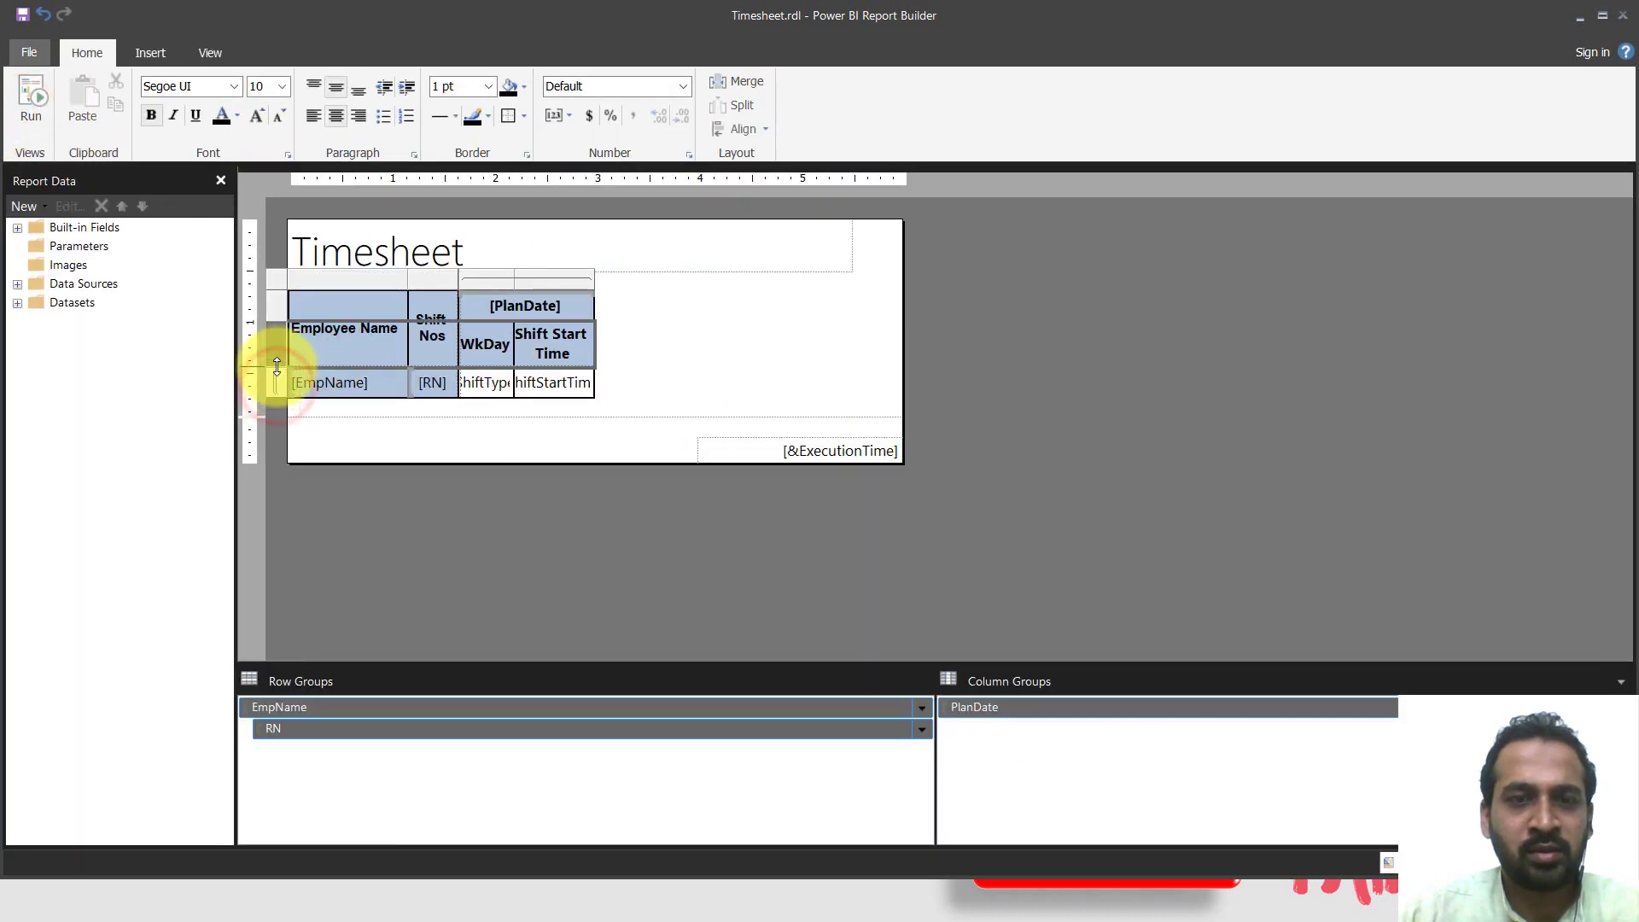
pyautogui.rightClick(278, 280)
pyautogui.click(360, 439)
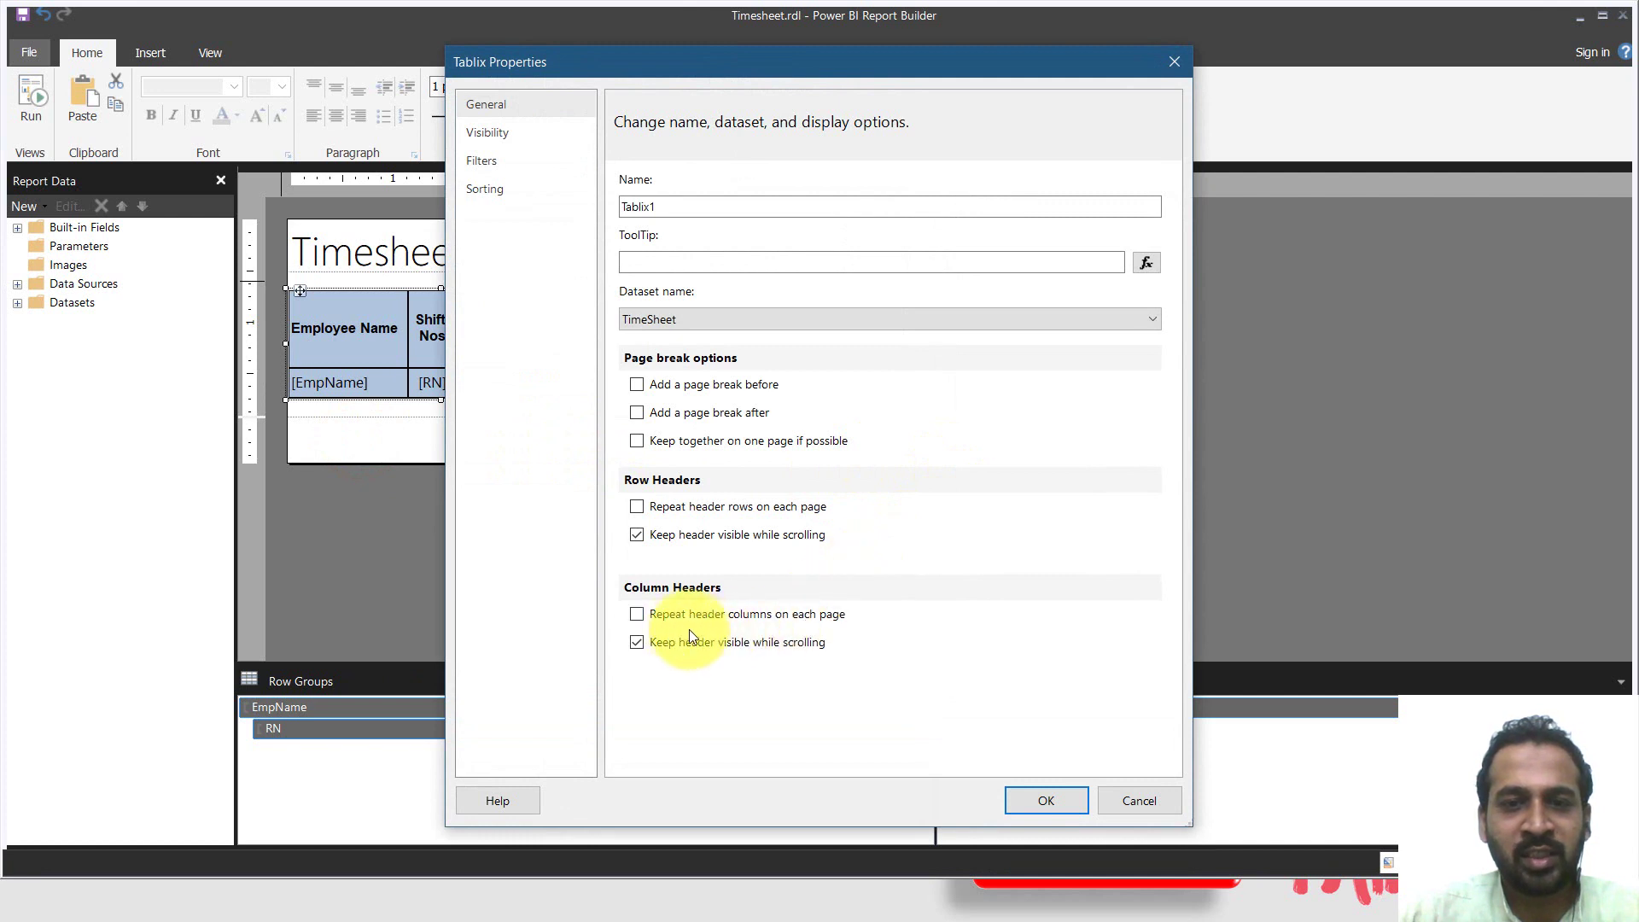
pyautogui.click(781, 616)
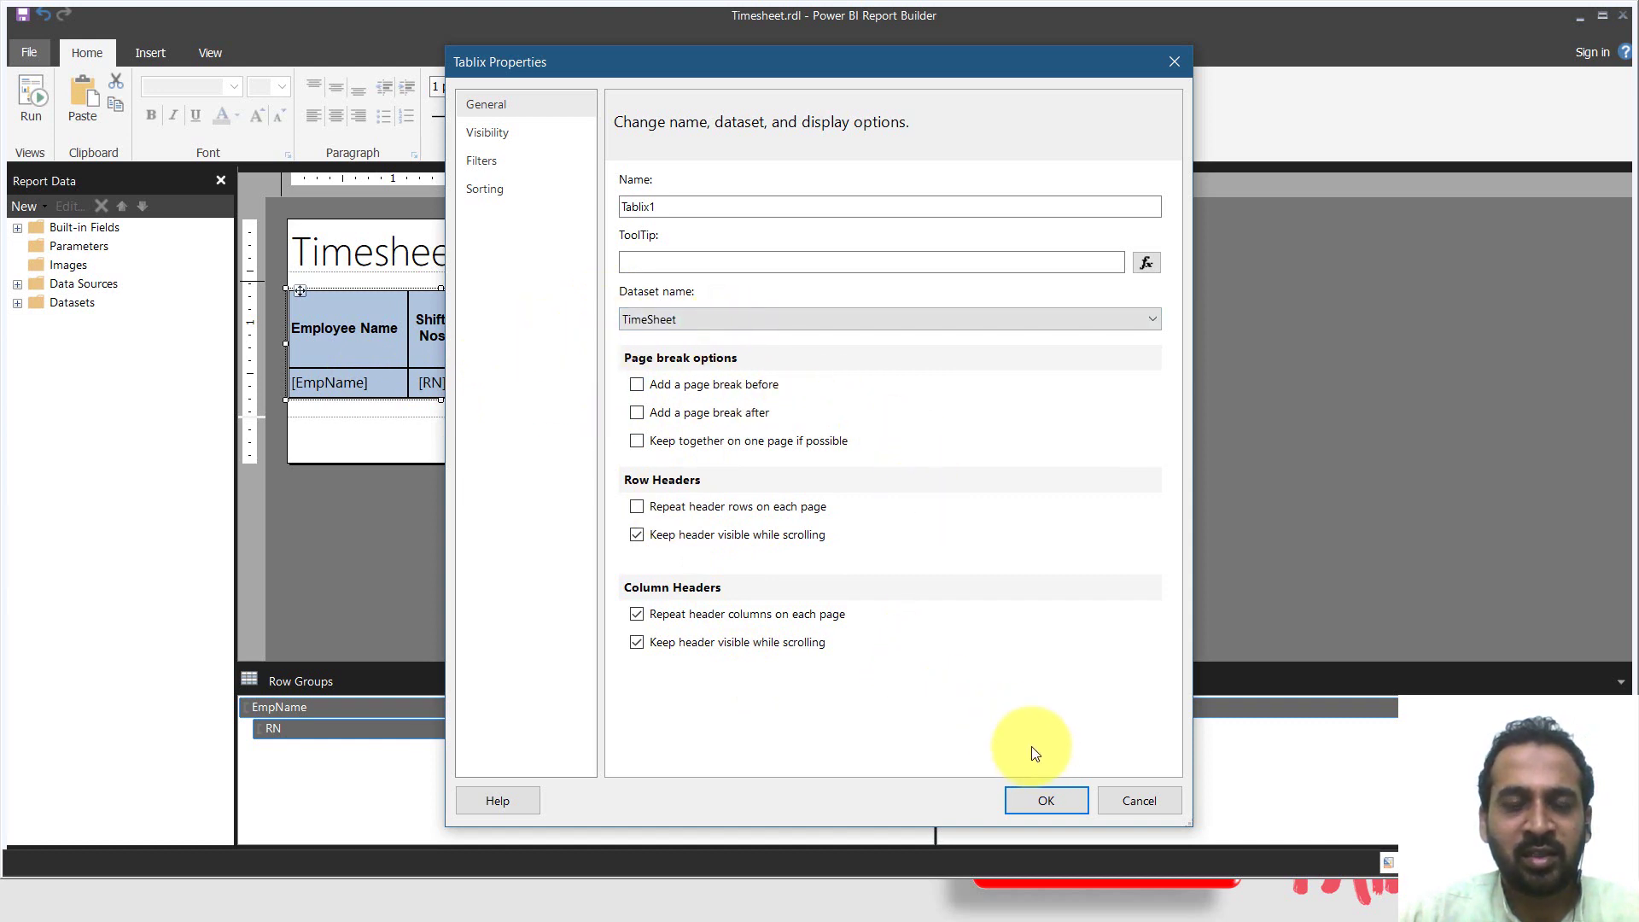
pyautogui.click(1049, 801)
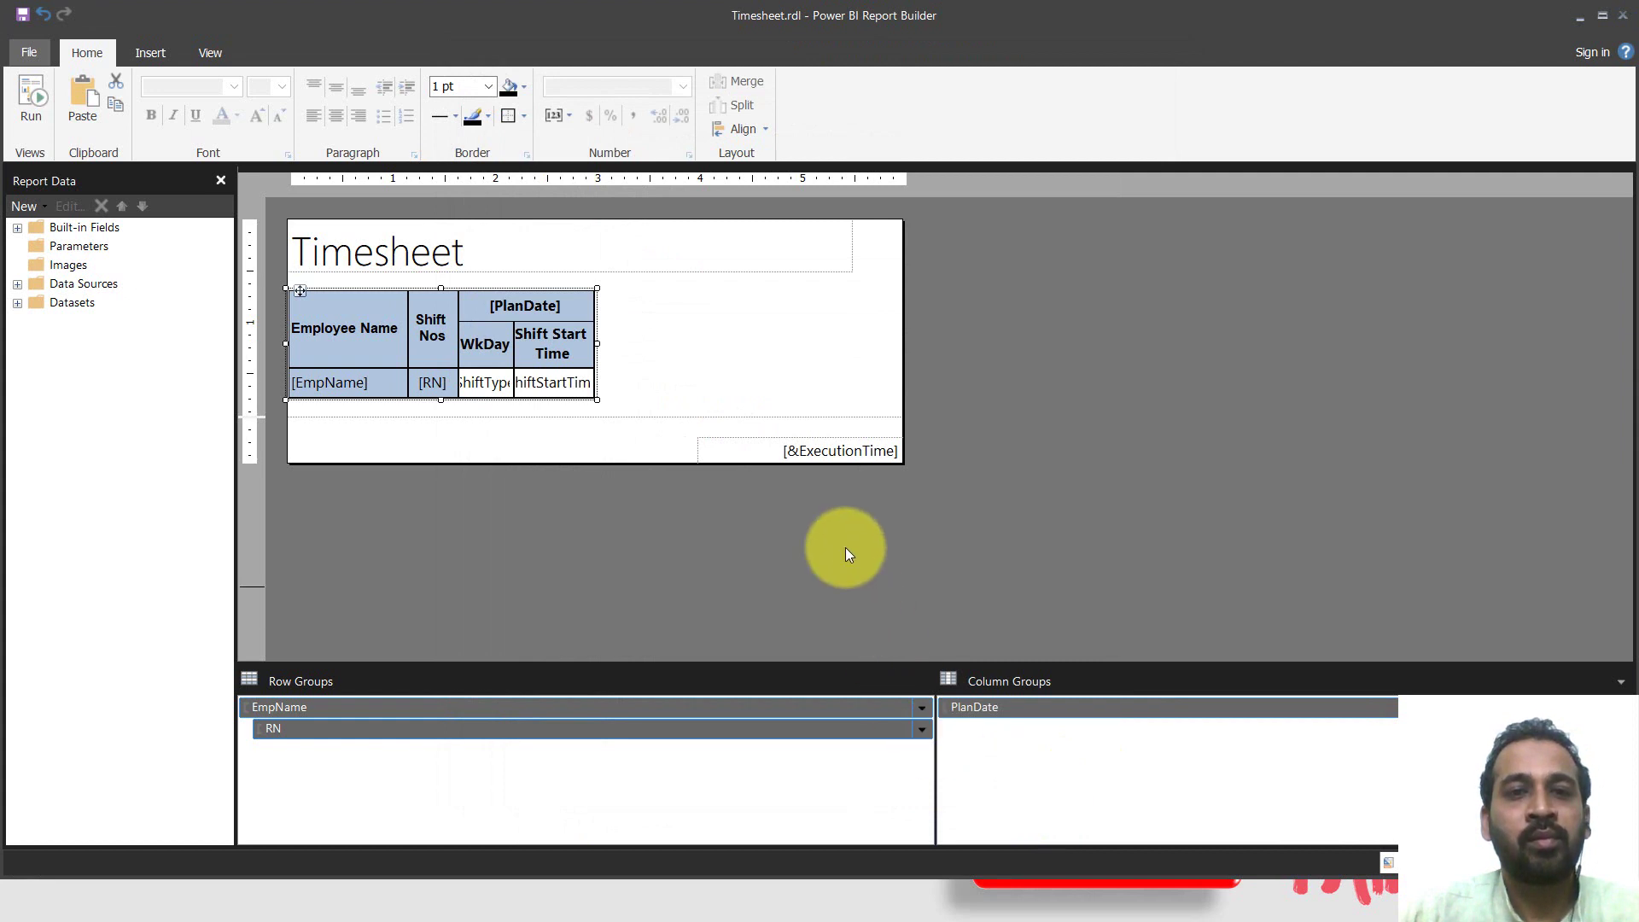
# Run the report and scroll through all 5 pages to the last one
pyautogui.click(31, 101)
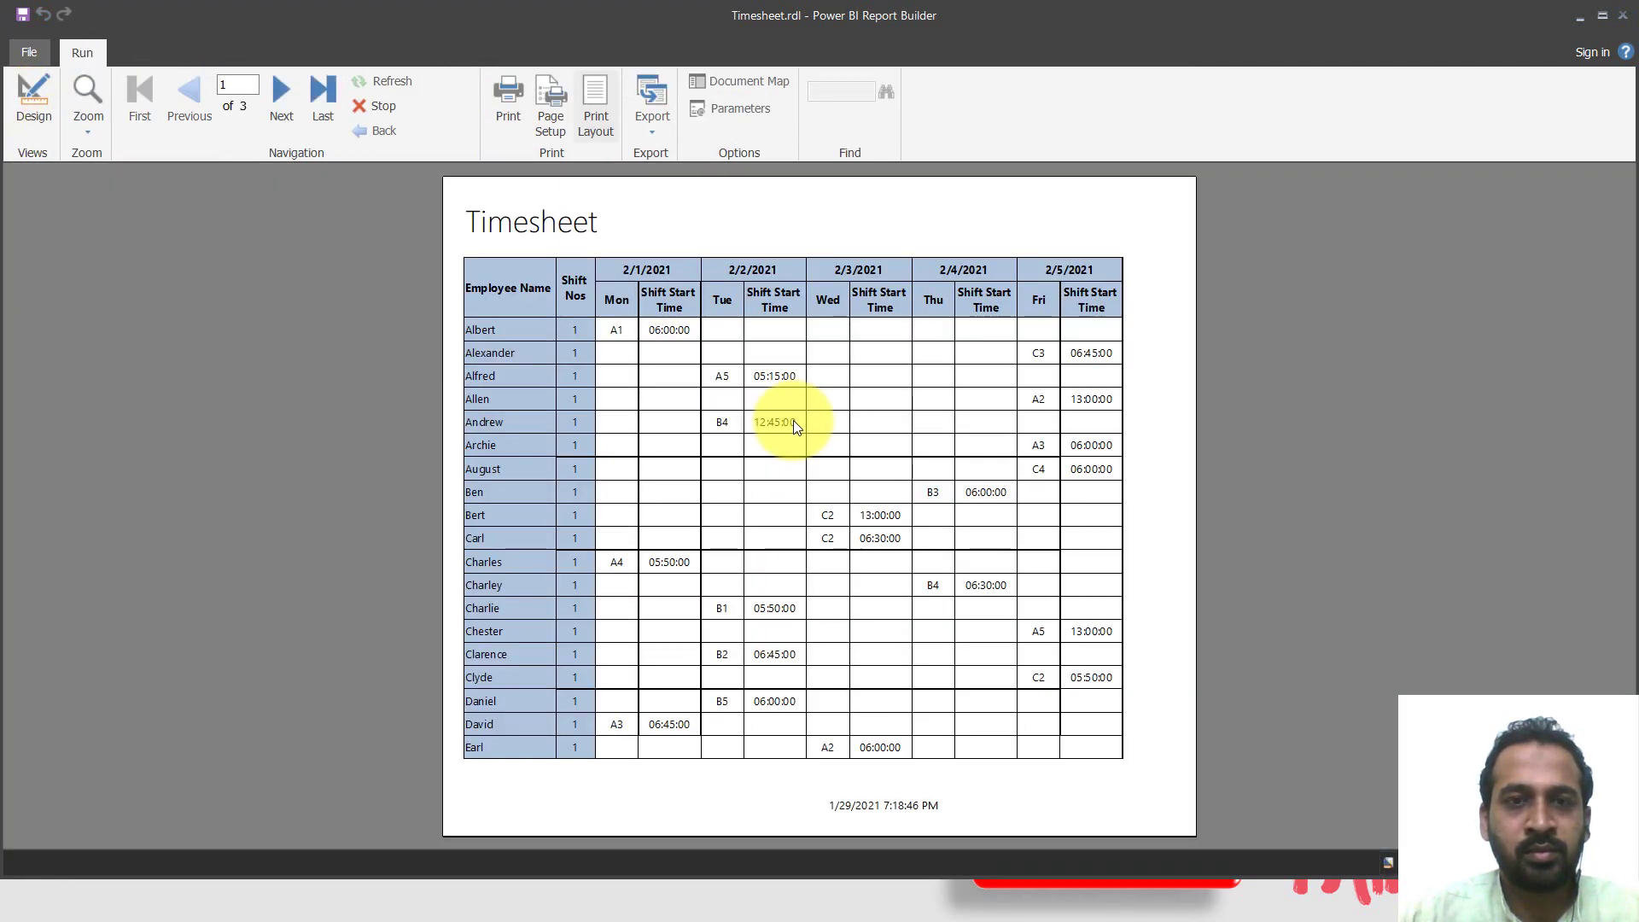
pyautogui.scroll(-2, 792, 427)
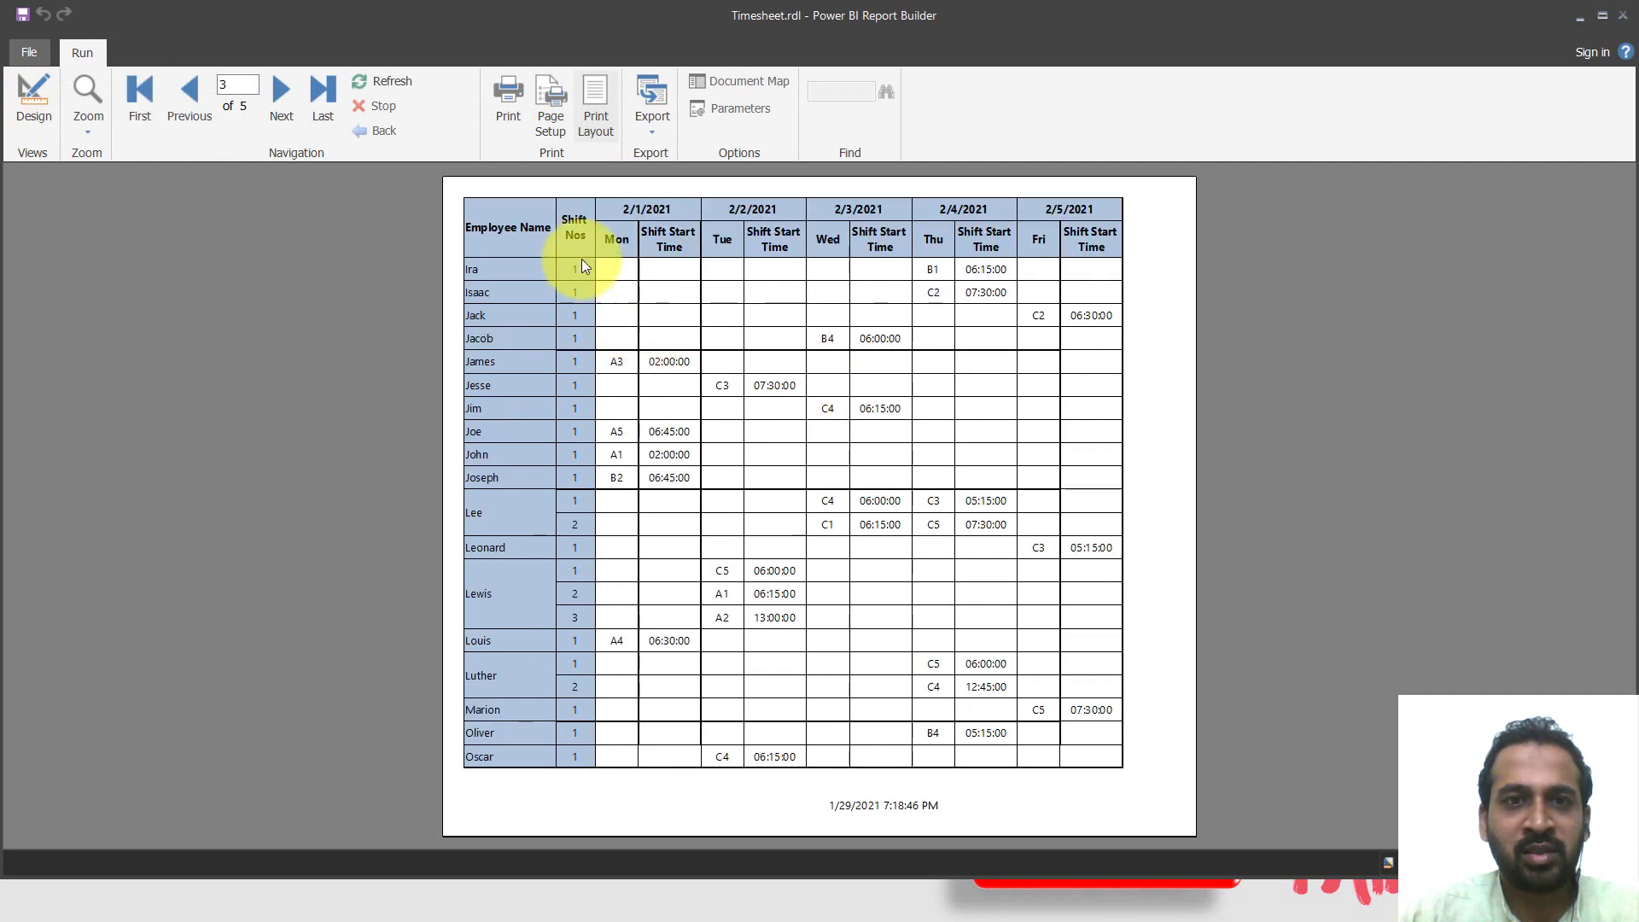
pyautogui.scroll(-2, 1058, 311)
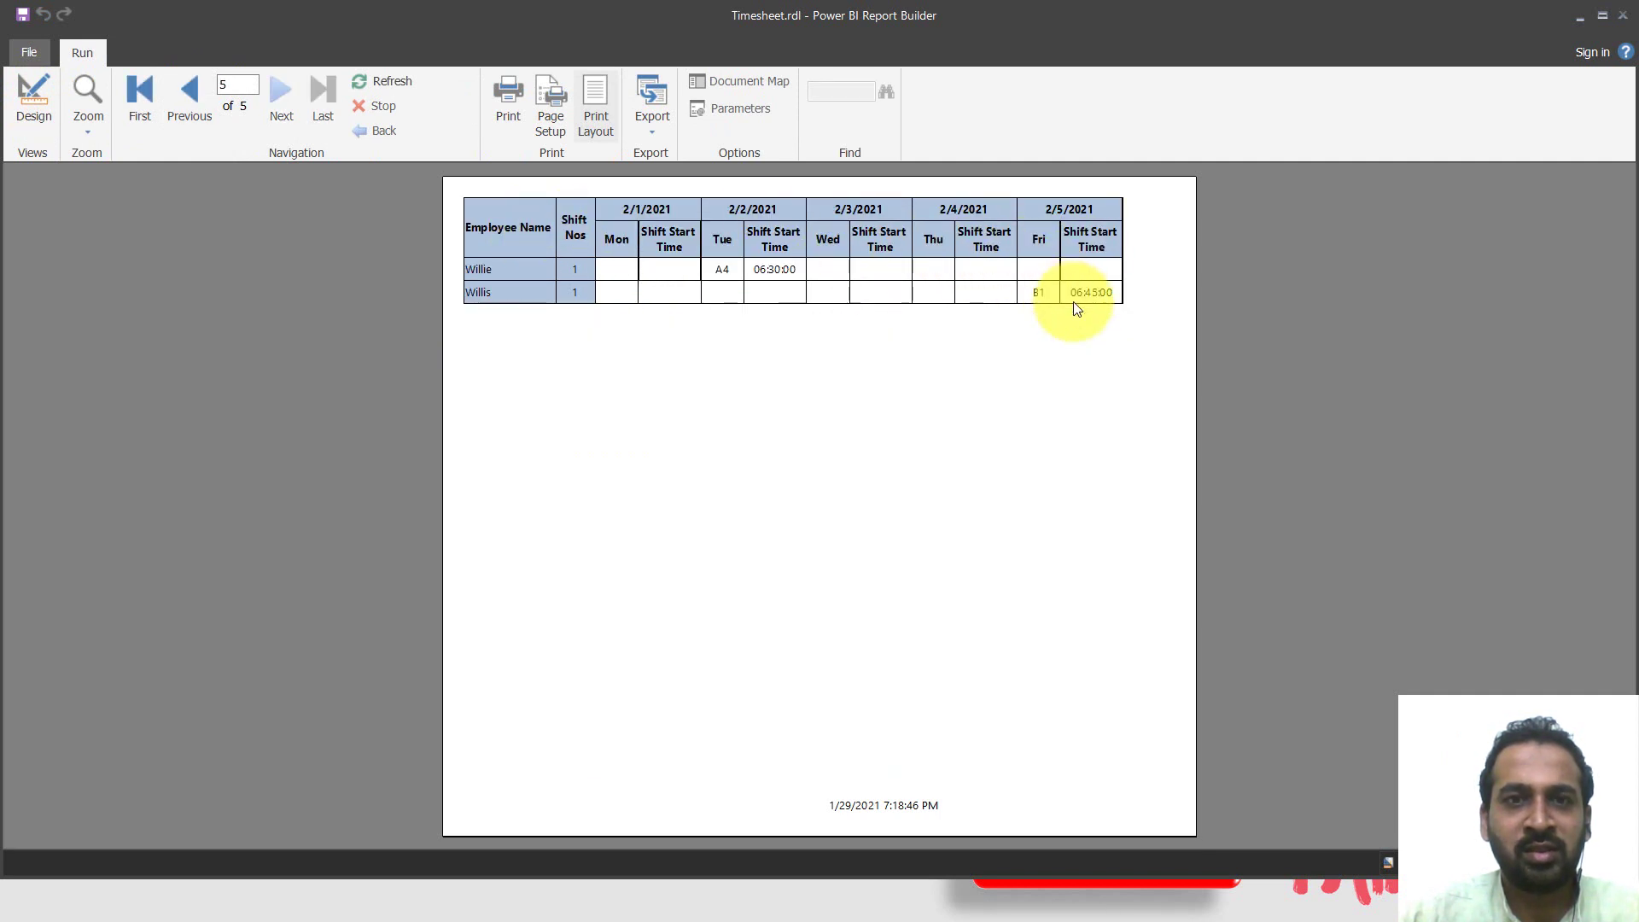